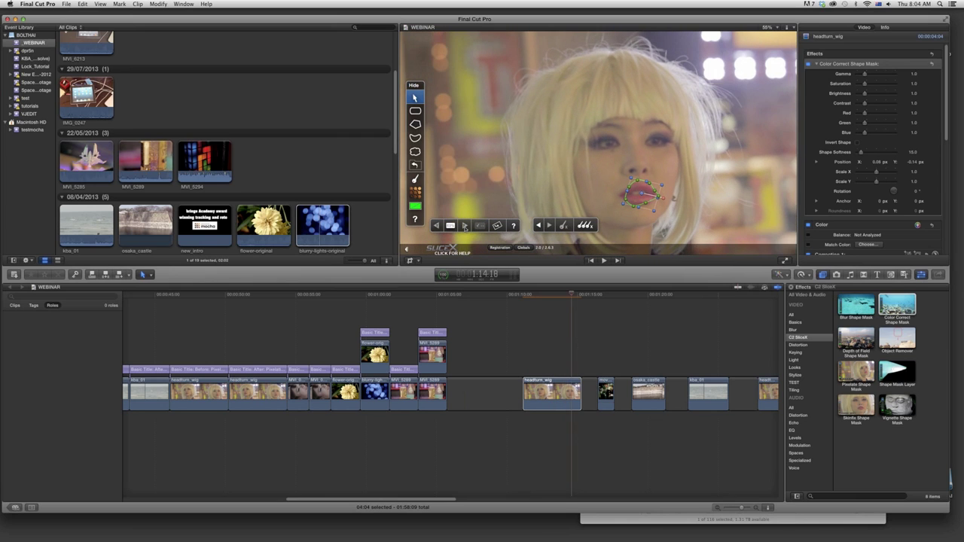
# - Reshape the lip mask on the last frame of the headturn_wig clip so its points follow the lip outline
pyautogui.moveTo(576, 298); pyautogui.dragTo(525, 297)
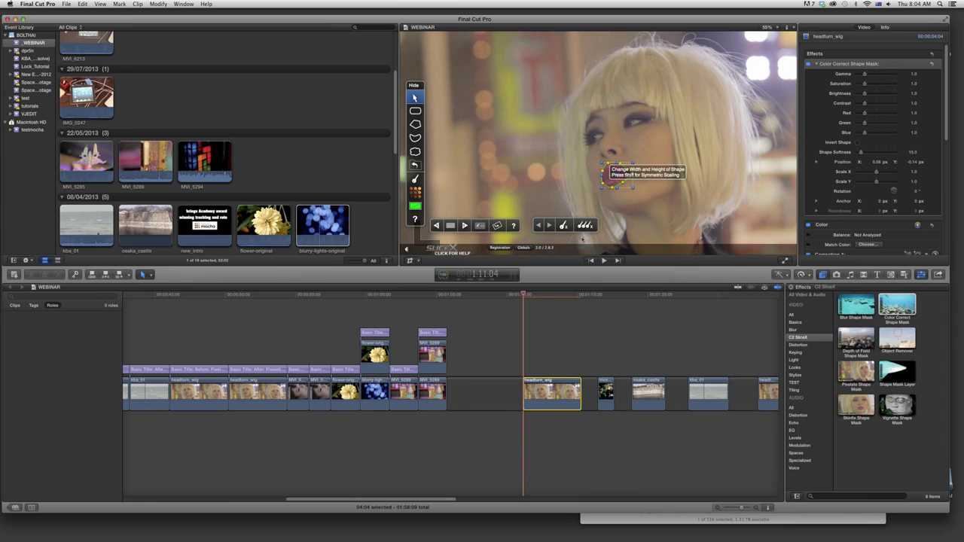
pyautogui.moveTo(527, 295); pyautogui.dragTo(578, 296)
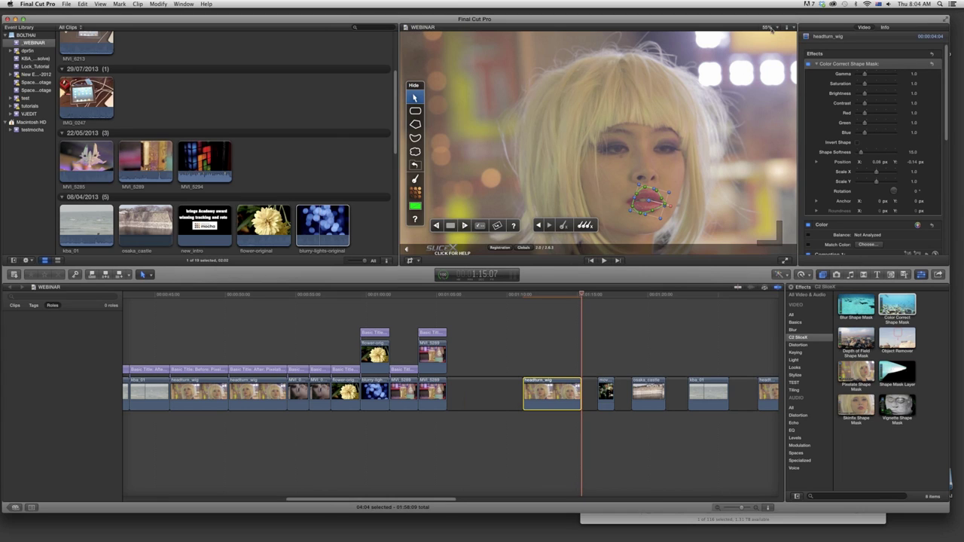
pyautogui.click(771, 28)
pyautogui.click(773, 77)
pyautogui.scroll(-3, 783, 144)
pyautogui.scroll(-2, 783, 144)
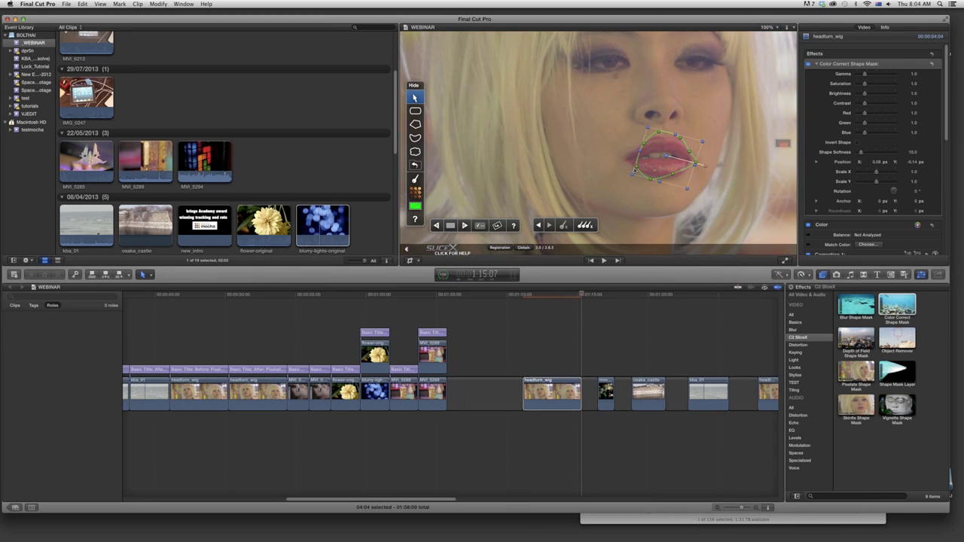
pyautogui.moveTo(638, 170); pyautogui.dragTo(629, 151)
pyautogui.moveTo(659, 134); pyautogui.dragTo(661, 138)
pyautogui.moveTo(694, 162); pyautogui.dragTo(690, 163)
pyautogui.moveTo(650, 179); pyautogui.dragTo(651, 177)
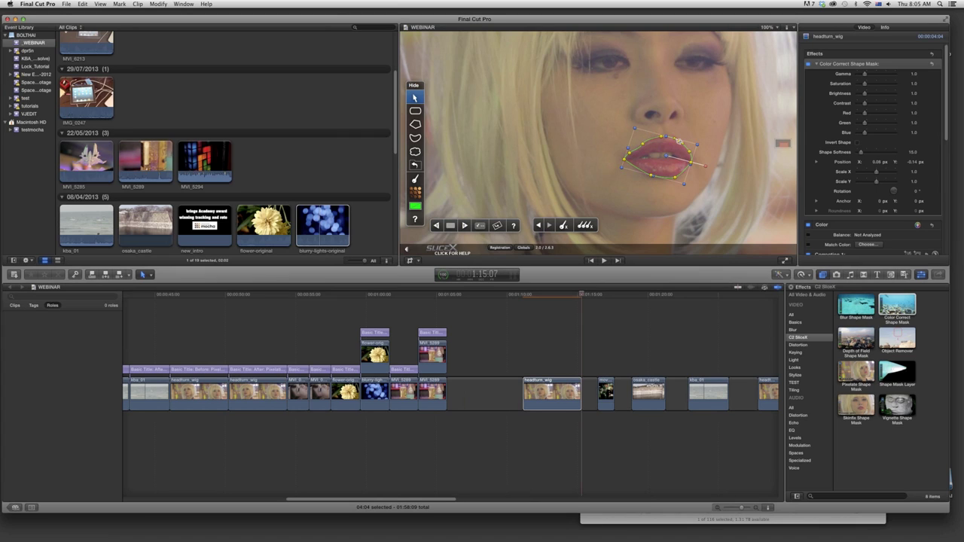
# - Pull the stray lower-corner point of the lip mask in to the mouth's edge on the clip's first frame
pyautogui.click(568, 295)
pyautogui.moveTo(566, 296); pyautogui.dragTo(525, 297)
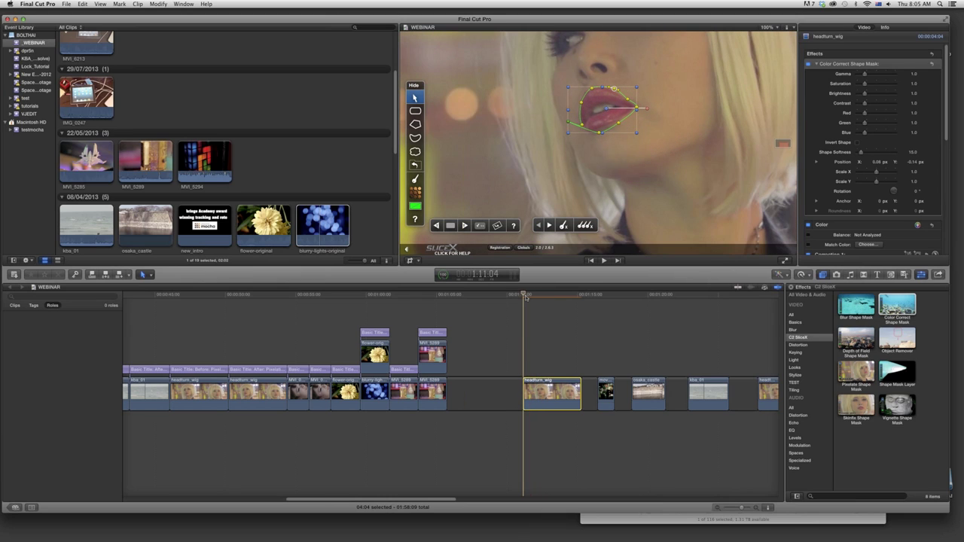
pyautogui.moveTo(570, 123); pyautogui.dragTo(588, 128)
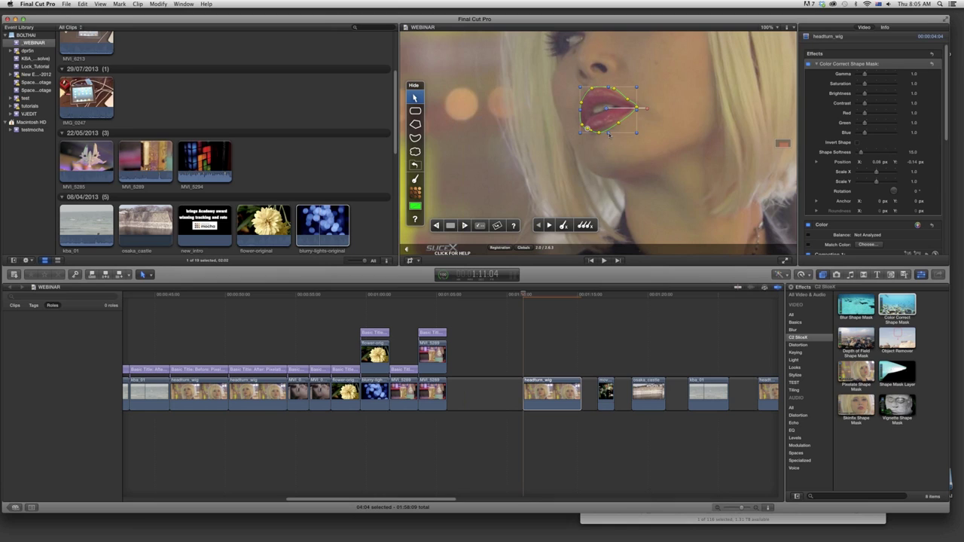
# - Set the Color Correct Shape Mask to Red 2.34, Saturation 1.63 and Shape Softness 12.0, with the whole frame in view
pyautogui.hotkey('shift', 'z')
pyautogui.moveTo(865, 112); pyautogui.dragTo(874, 114)
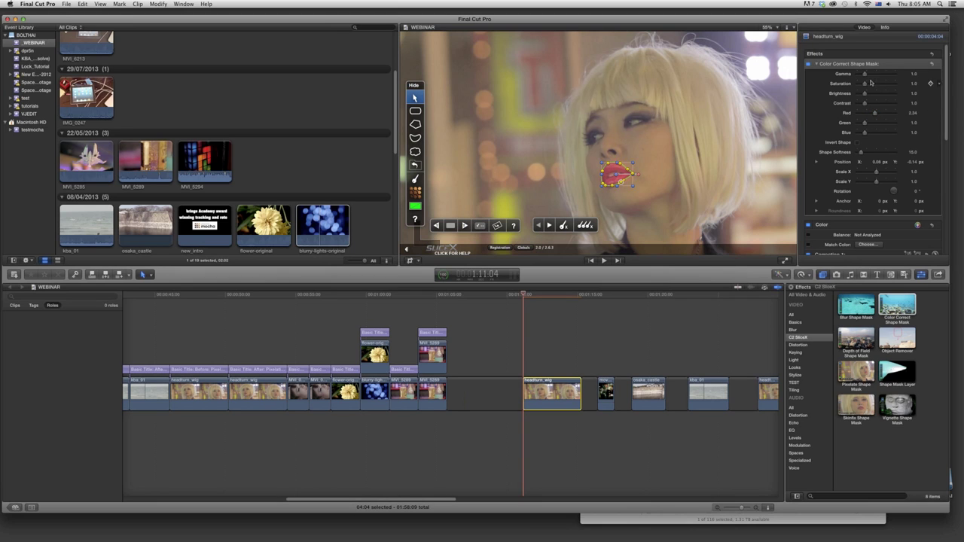
pyautogui.moveTo(867, 86); pyautogui.dragTo(869, 86)
pyautogui.moveTo(862, 154)
pyautogui.mouseDown()
pyautogui.moveTo(874, 153)
pyautogui.moveTo(861, 153)
pyautogui.mouseUp()
# - Play the headturn_wig clip from its start to check the lip color, and return to its first frame
pyautogui.click(525, 296)
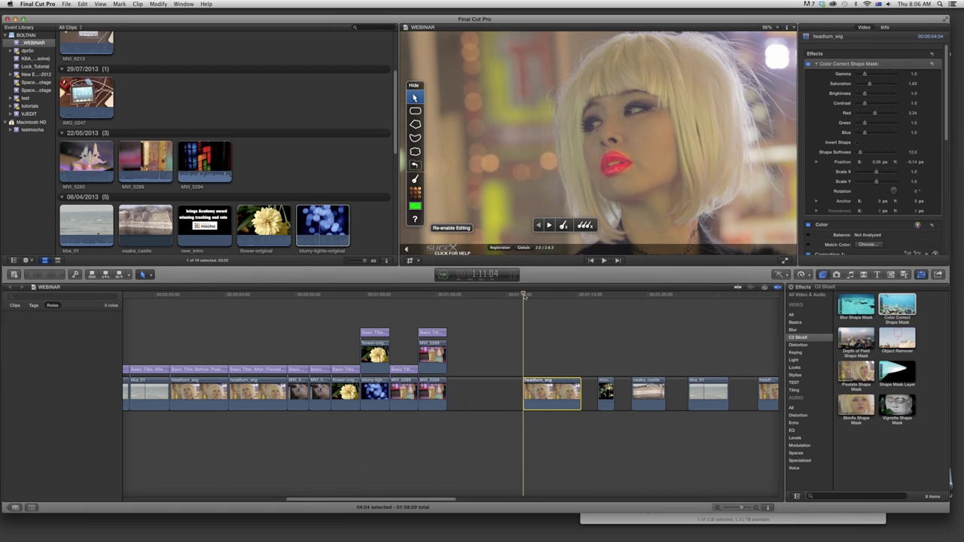
pyautogui.press('space')
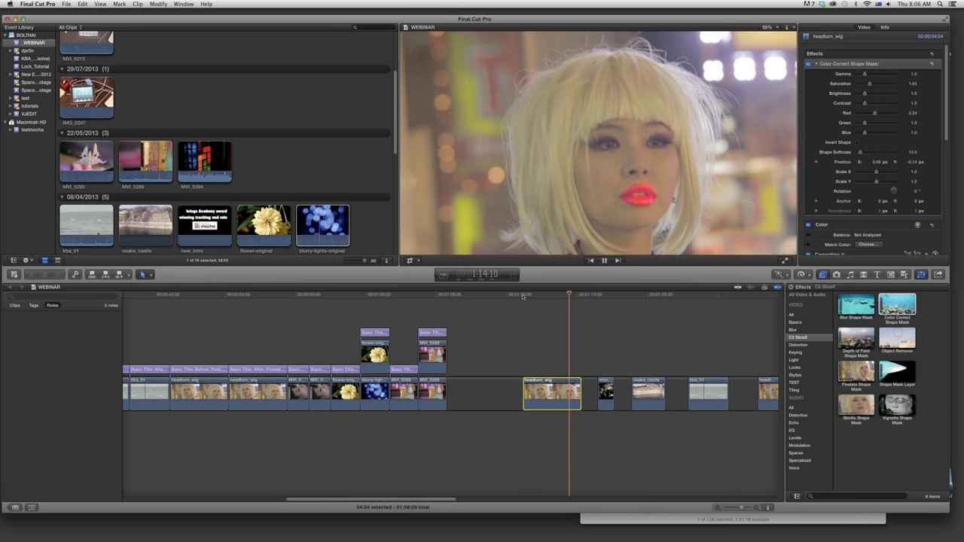
pyautogui.press('space')
pyautogui.click(525, 295)
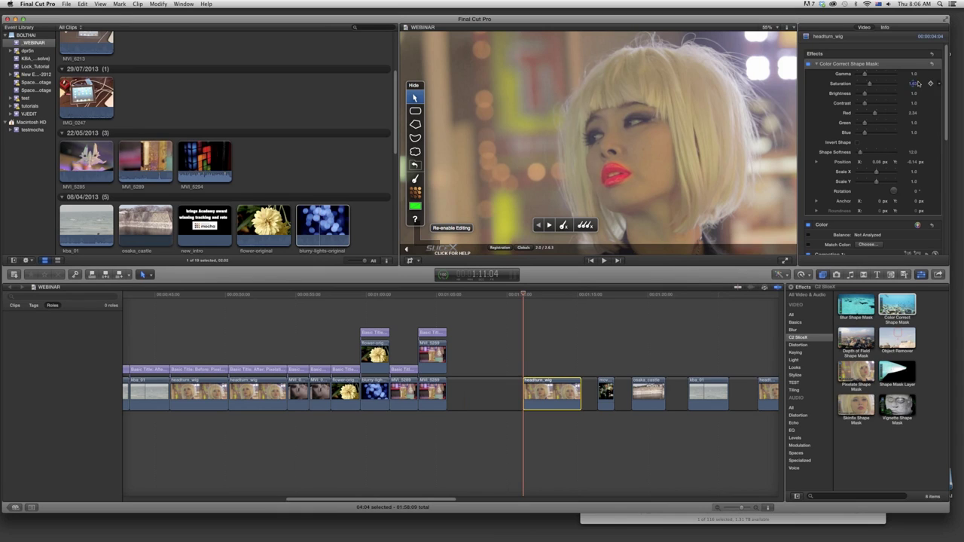
# - Re-enable mask editing on the first frame of the headturn_wig clip
pyautogui.click(958, 58)
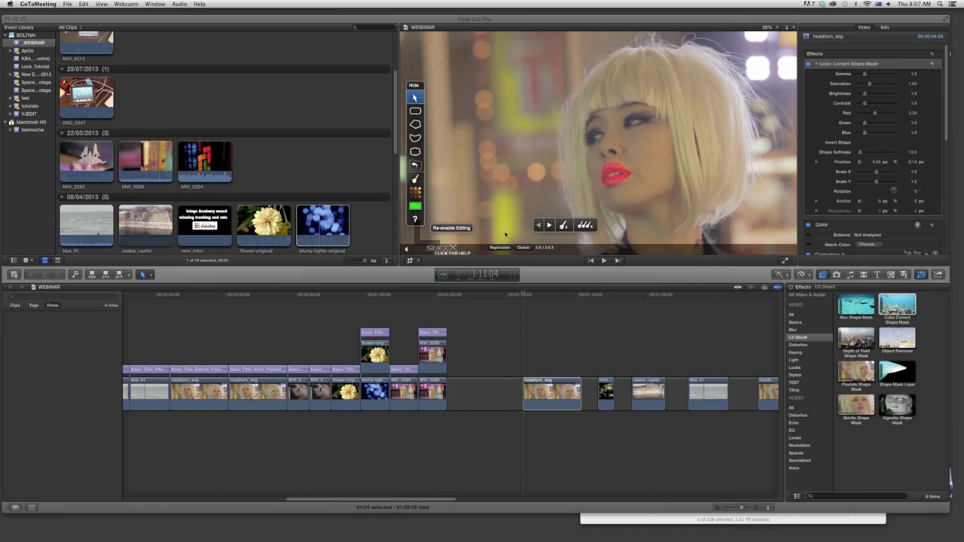
pyautogui.click(531, 296)
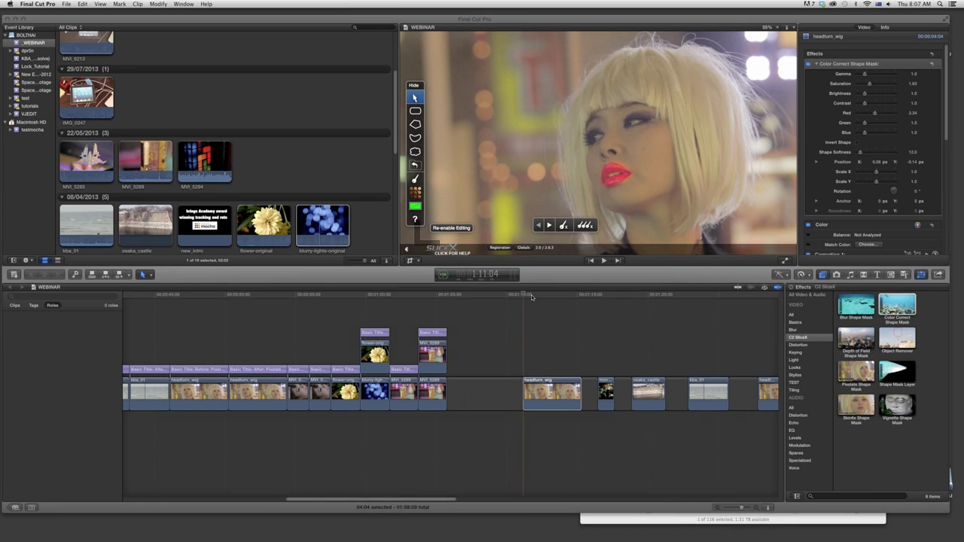
pyautogui.moveTo(531, 297)
pyautogui.mouseDown()
pyautogui.moveTo(558, 296)
pyautogui.moveTo(522, 296)
pyautogui.mouseUp()
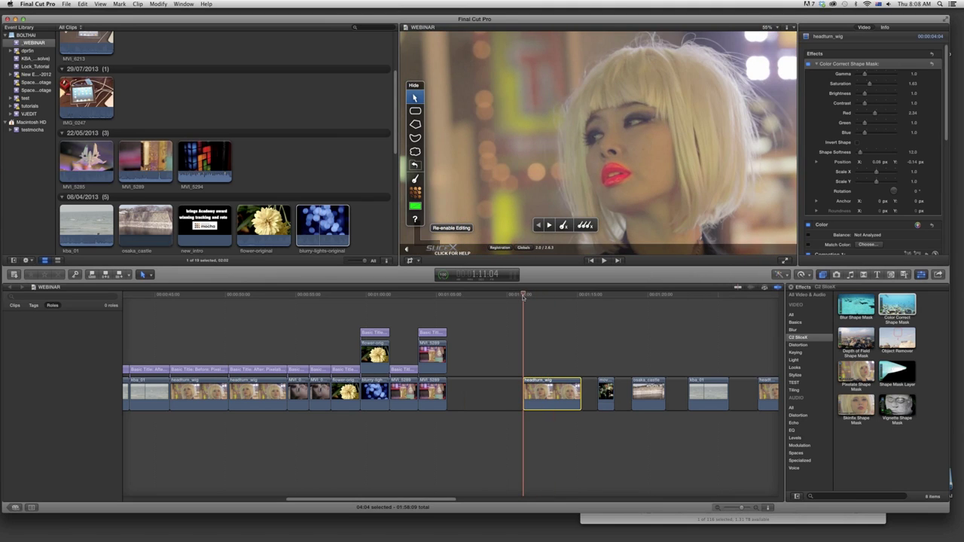
pyautogui.click(457, 231)
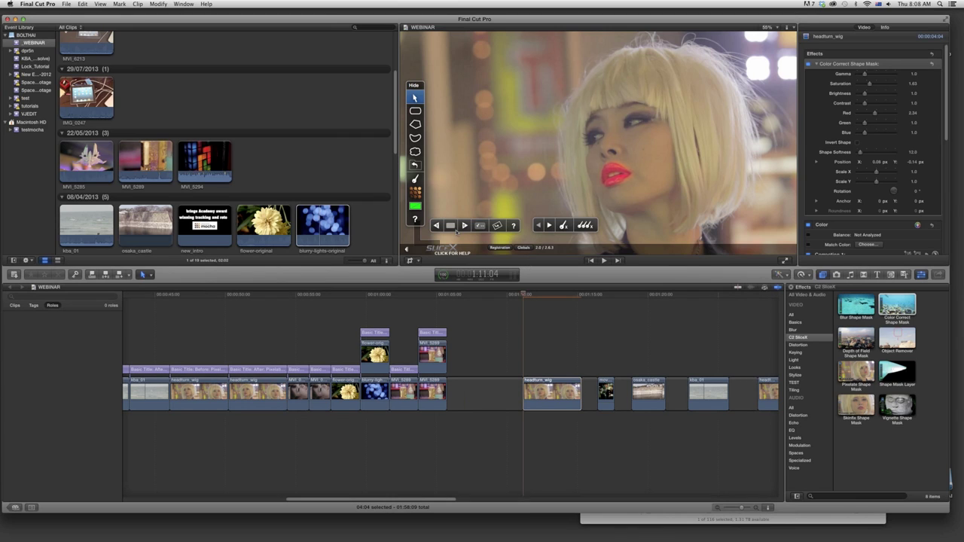
pyautogui.moveTo(534, 296)
pyautogui.mouseDown()
pyautogui.moveTo(547, 297)
pyautogui.moveTo(525, 297)
pyautogui.mouseUp()
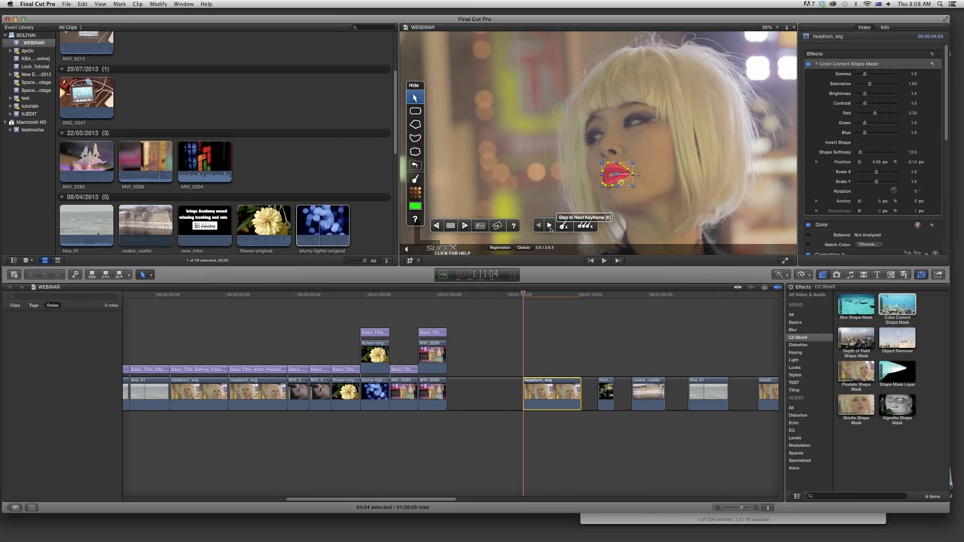
# - Step between the lip mask's first and last keyframes and scrub through the frames between them to check the shape
pyautogui.click(549, 226)
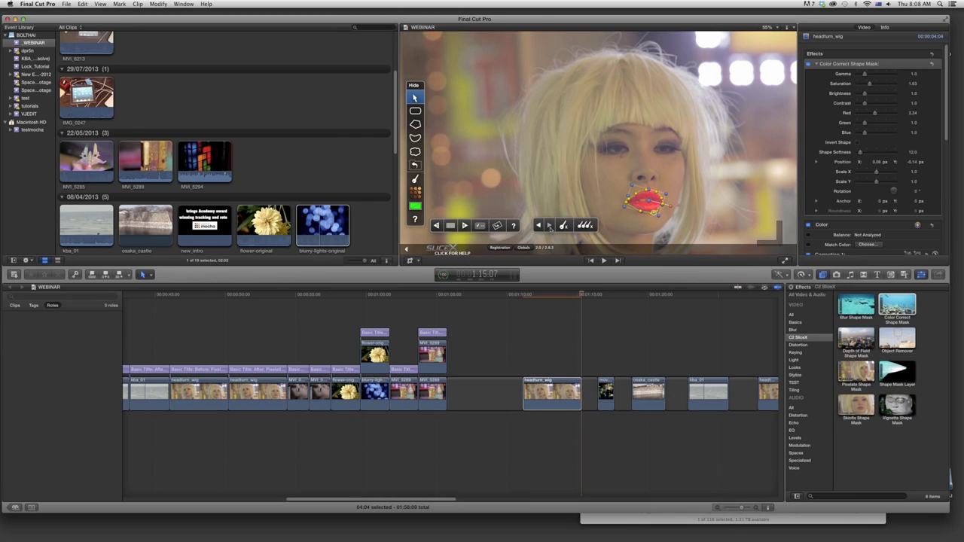
pyautogui.click(538, 226)
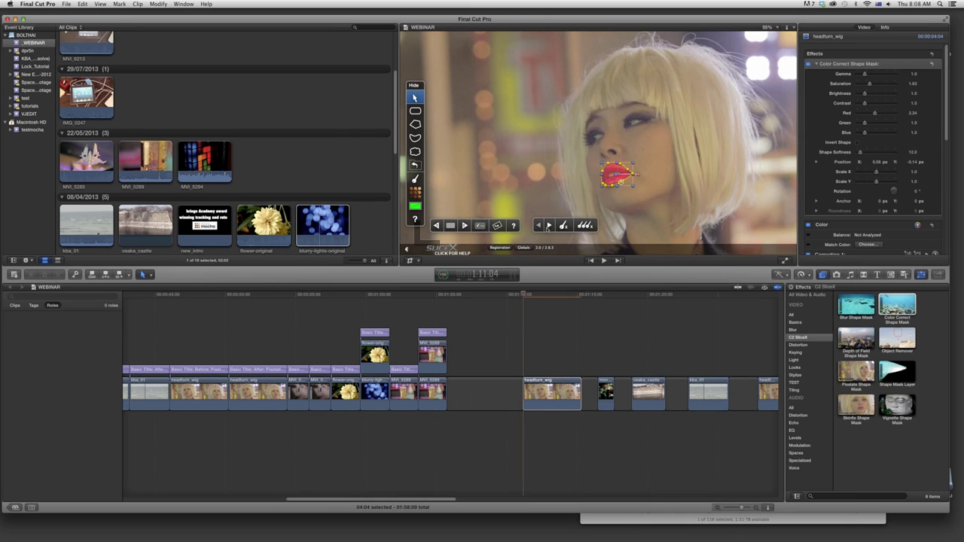
pyautogui.click(549, 226)
pyautogui.click(539, 226)
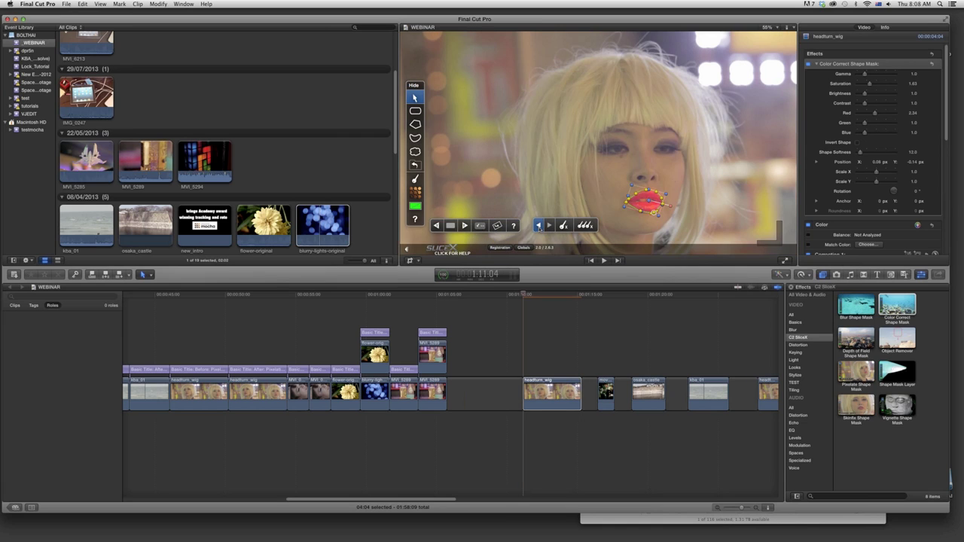
pyautogui.click(545, 298)
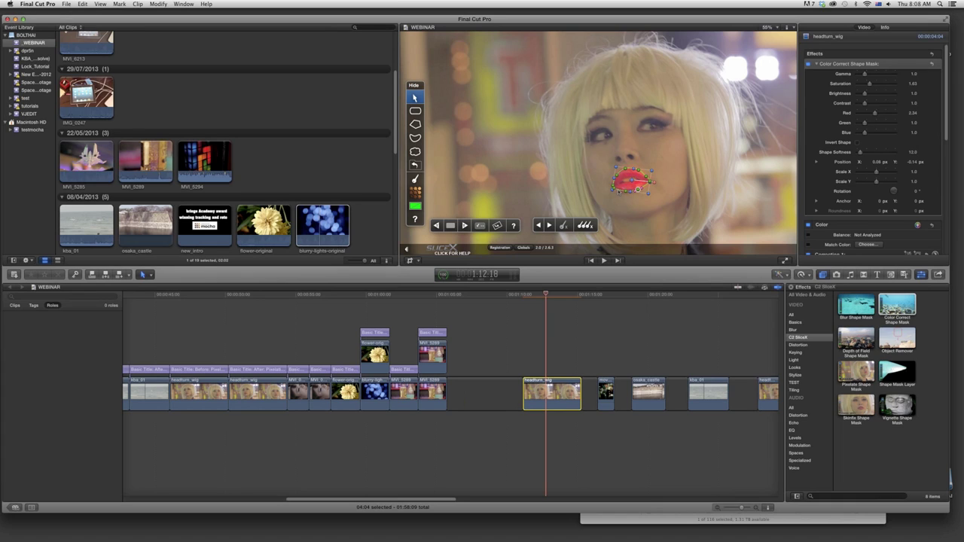
pyautogui.click(552, 295)
pyautogui.moveTo(552, 295)
pyautogui.mouseDown()
pyautogui.moveTo(523, 295)
pyautogui.moveTo(558, 294)
pyautogui.mouseUp()
pyautogui.click(538, 225)
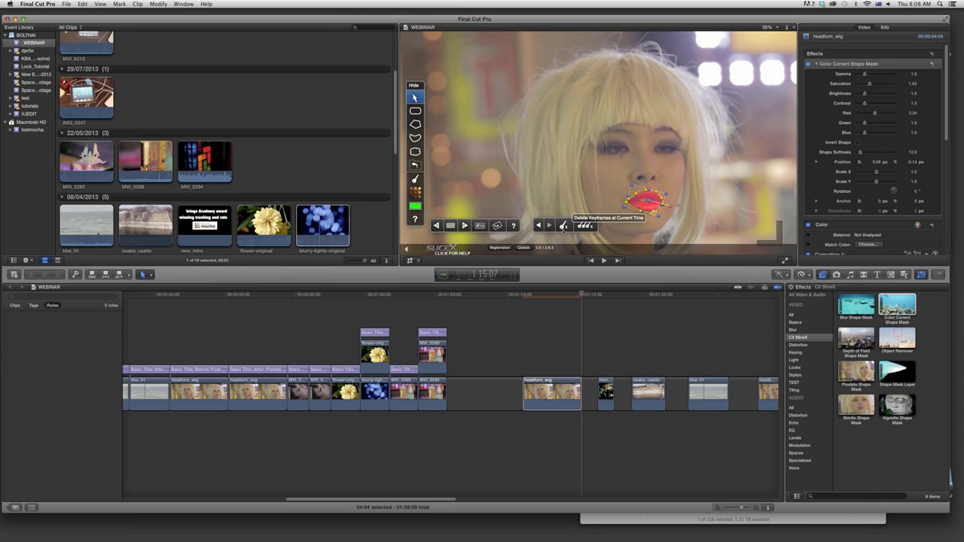
pyautogui.click(586, 226)
# - Examine the interpolation options of an upper-lip mask point on the clip's first frame, with the viewer at 200%
pyautogui.click(548, 295)
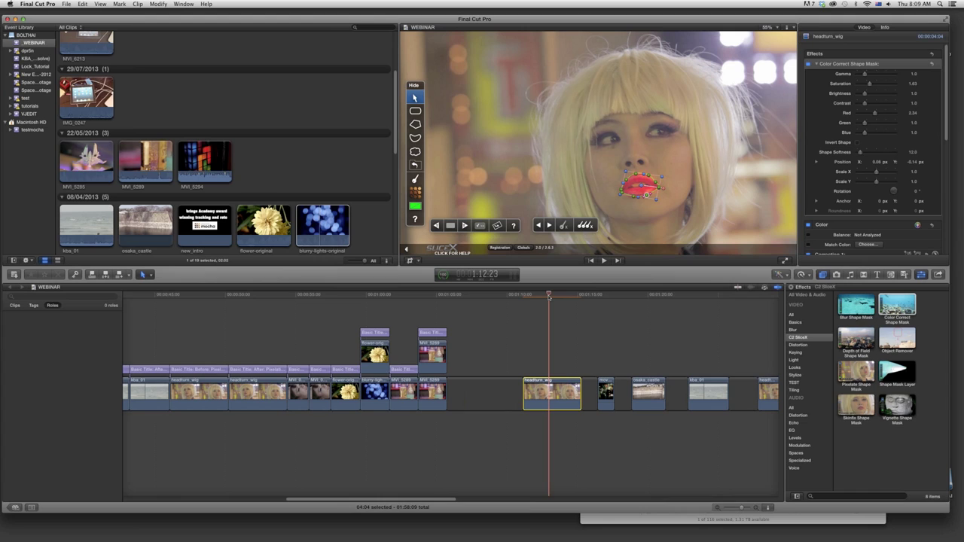
pyautogui.click(766, 28)
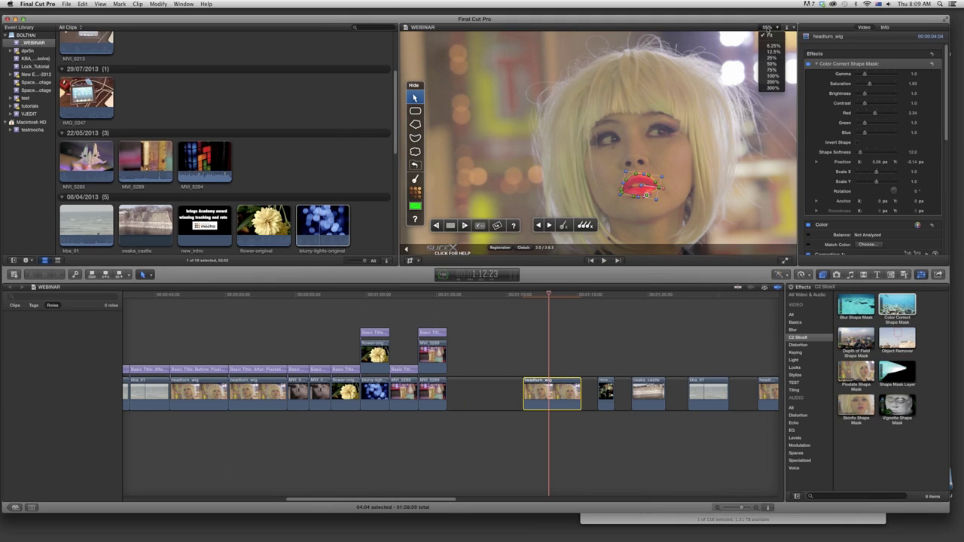
pyautogui.click(772, 81)
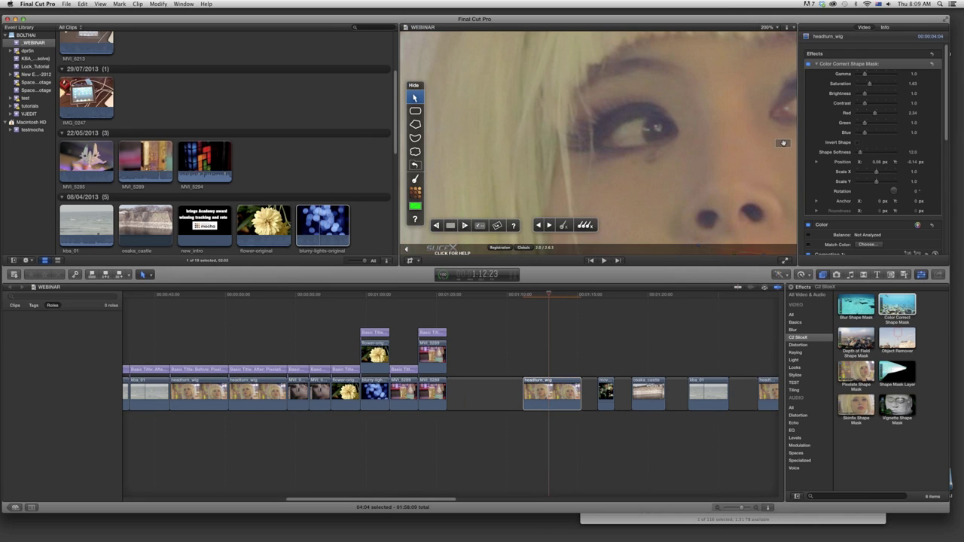
pyautogui.scroll(-10, 783, 143)
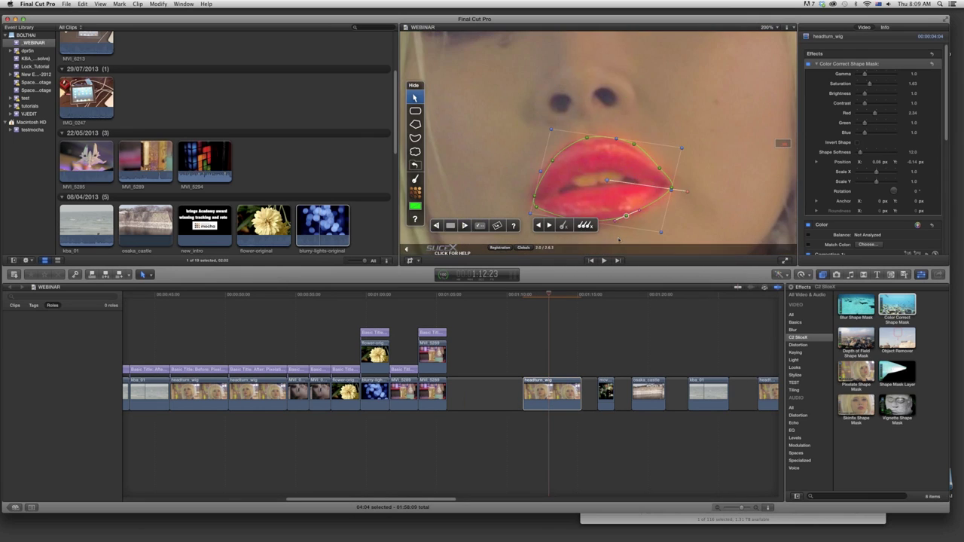
pyautogui.moveTo(549, 295); pyautogui.dragTo(526, 299)
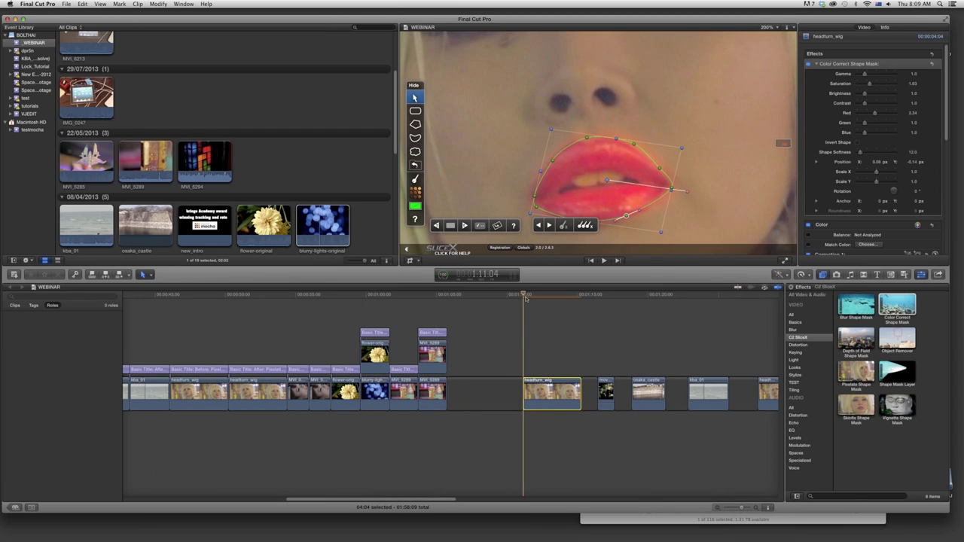
pyautogui.hscroll(5, 473, 119)
pyautogui.scroll(-2, 473, 119)
pyautogui.click(473, 119)
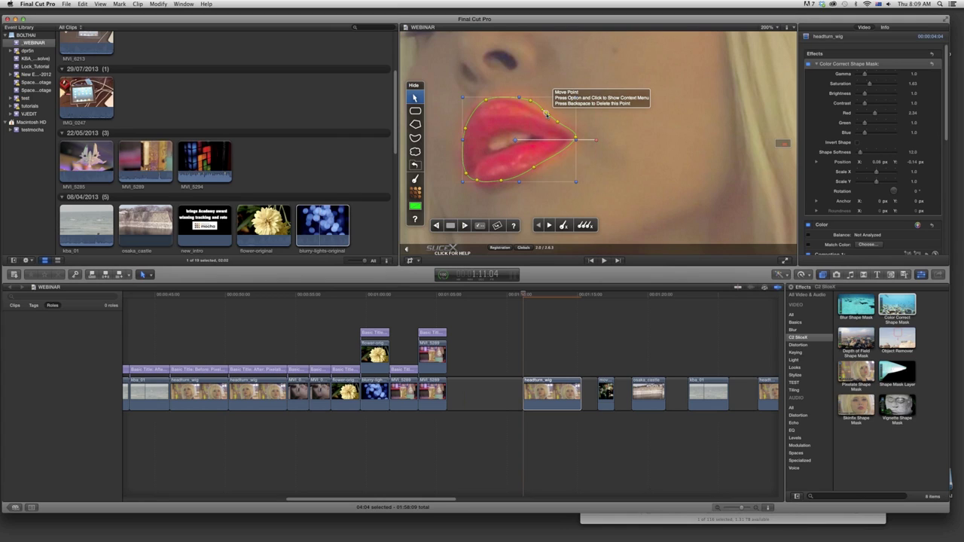
pyautogui.keyDown('alt'); pyautogui.click(546, 113); pyautogui.keyUp('alt')
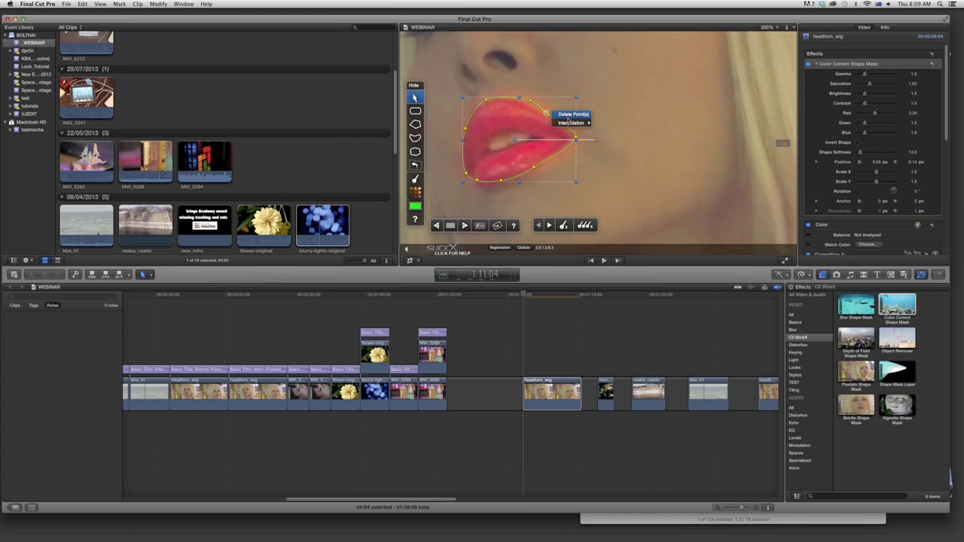
pyautogui.moveTo(569, 123)
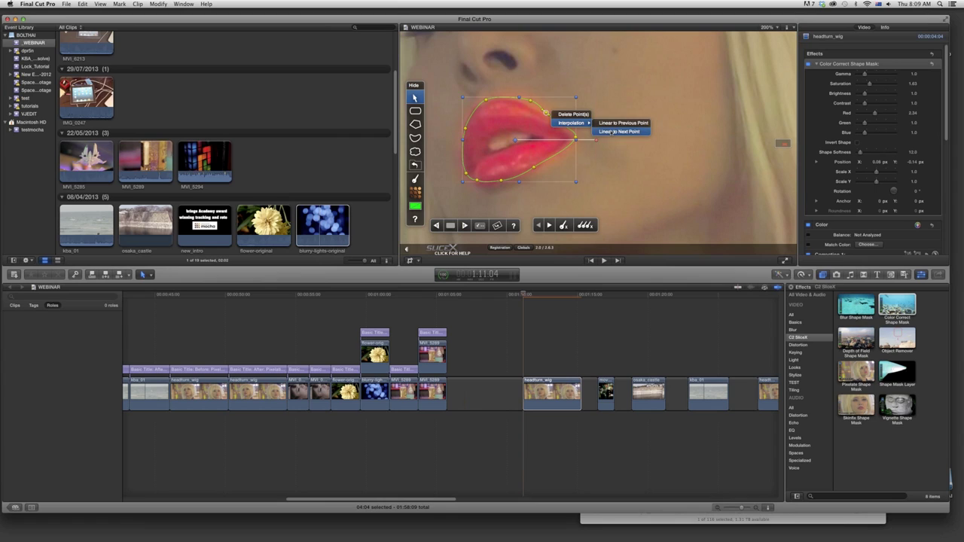
pyautogui.click(527, 117)
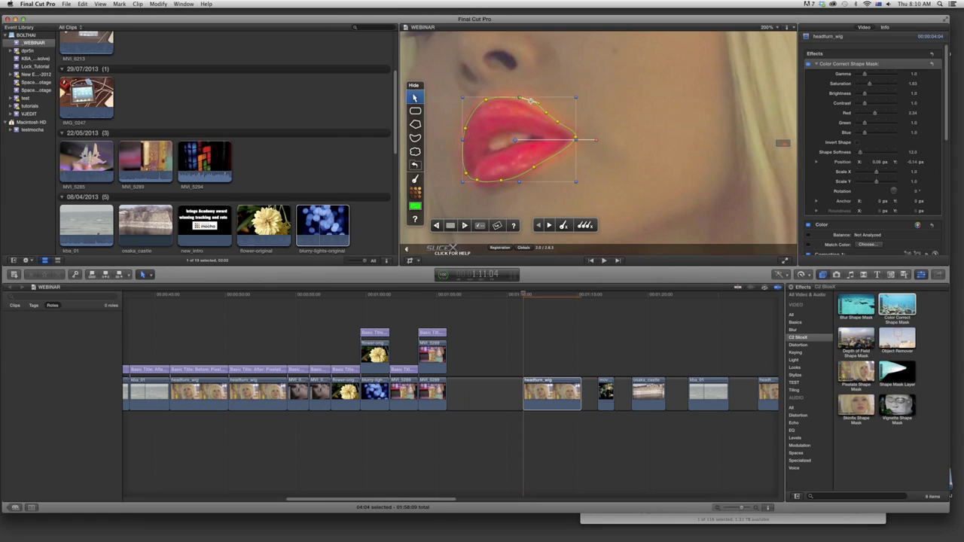
# - Move the mask point at the mouth corner slightly inward and go over the points along the lower lip
pyautogui.click(546, 114)
pyautogui.moveTo(576, 140); pyautogui.dragTo(571, 138)
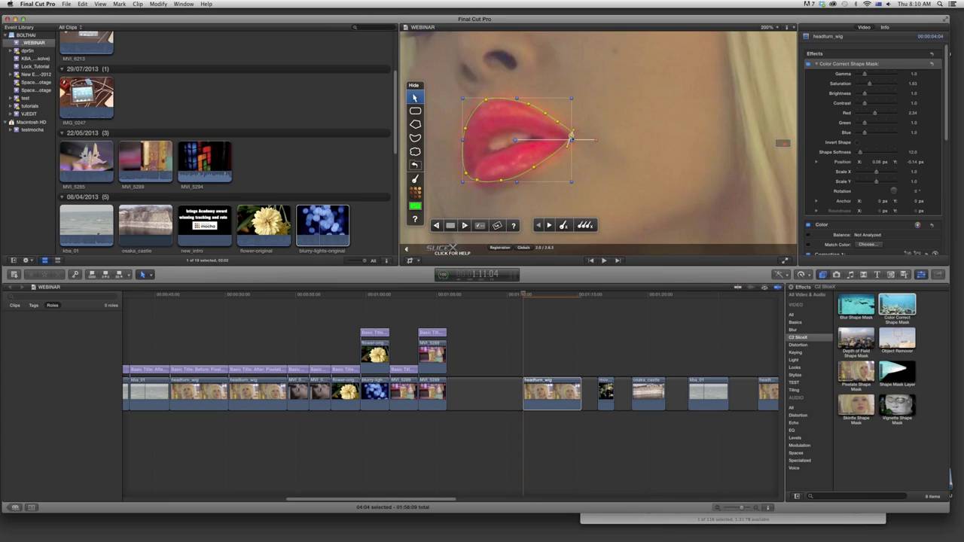
pyautogui.click(534, 168)
pyautogui.click(501, 183)
pyautogui.click(477, 181)
# - Move the playhead to the night street clip at 1:16:12 and set the viewer zoom to 25%
pyautogui.click(600, 295)
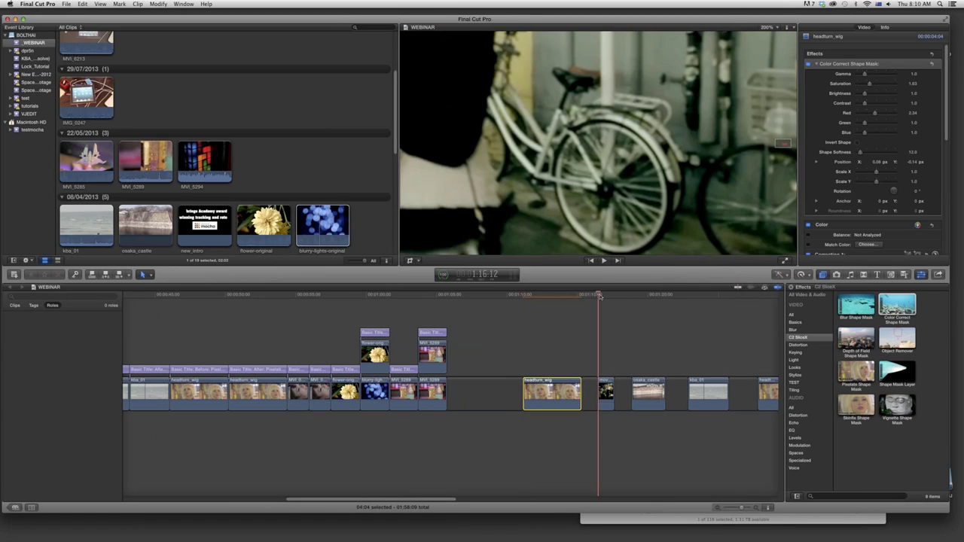
pyautogui.click(771, 27)
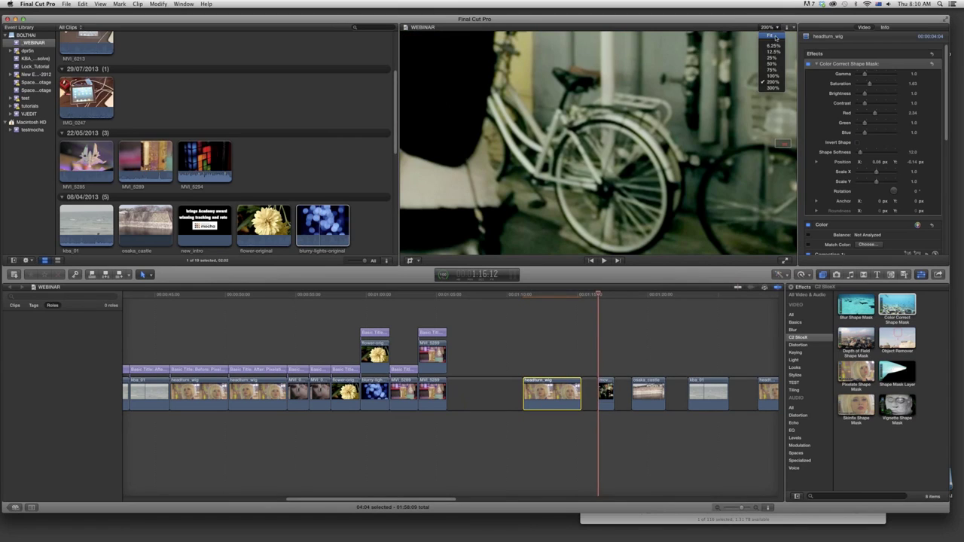
pyautogui.click(774, 35)
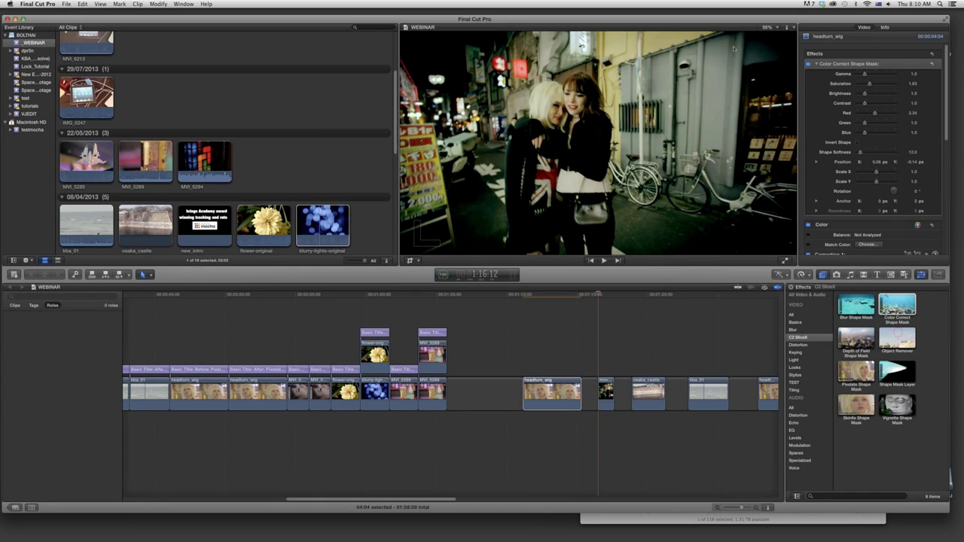
pyautogui.click(768, 28)
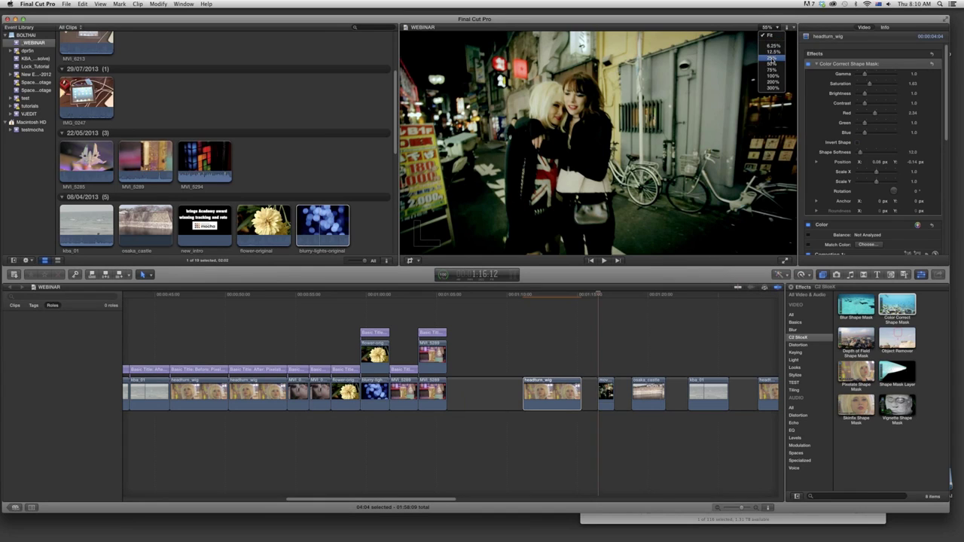
pyautogui.click(771, 59)
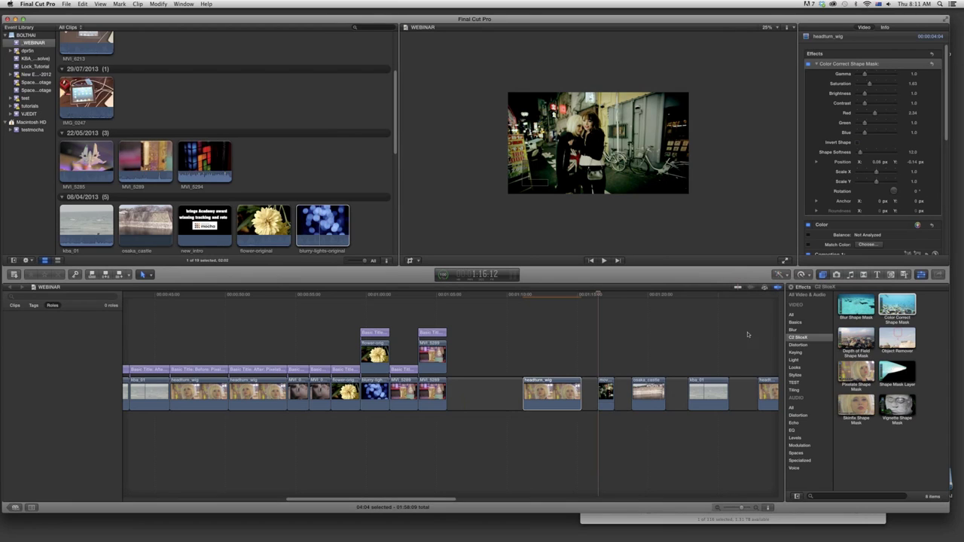
# - Apply the Blur Shape Mask effect to the night street clip of the two girls
pyautogui.moveTo(856, 308)
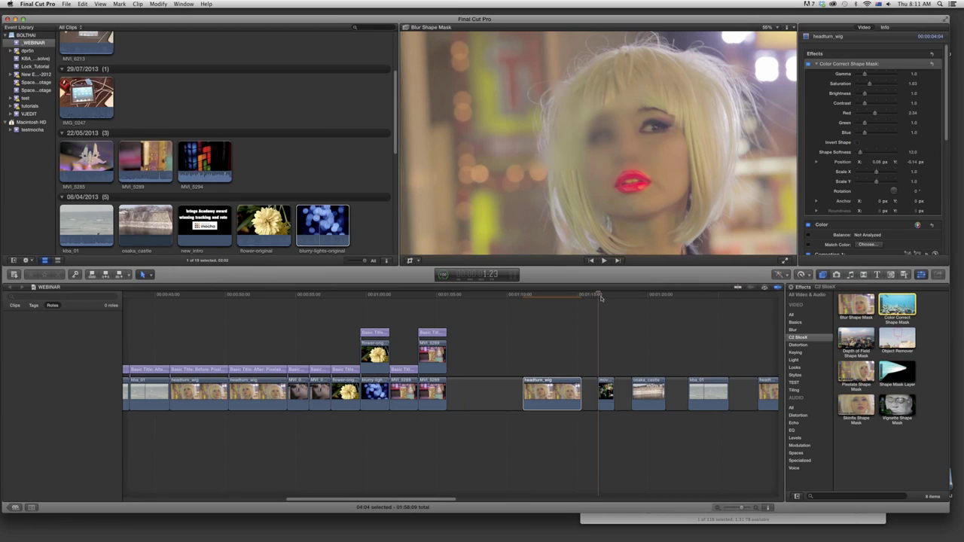
pyautogui.press('Left')
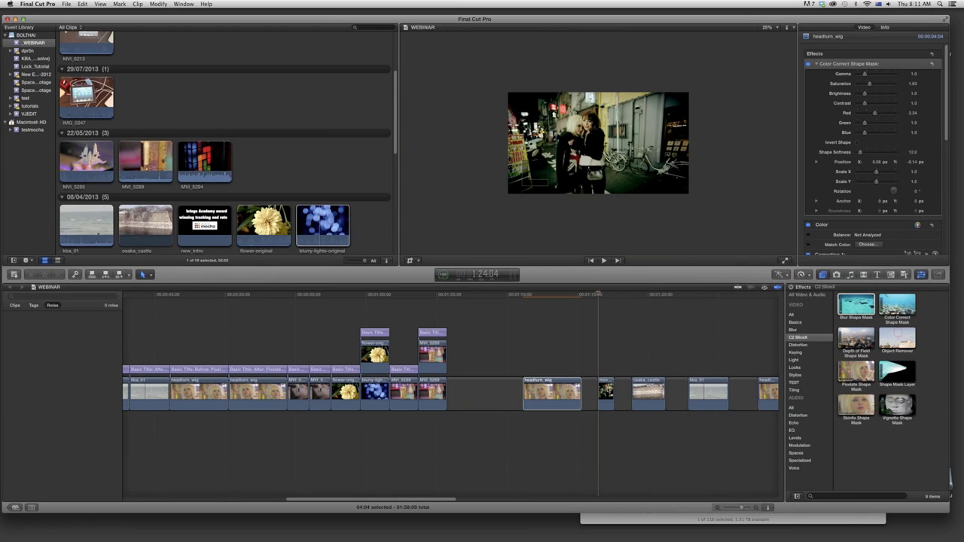
pyautogui.click(605, 391)
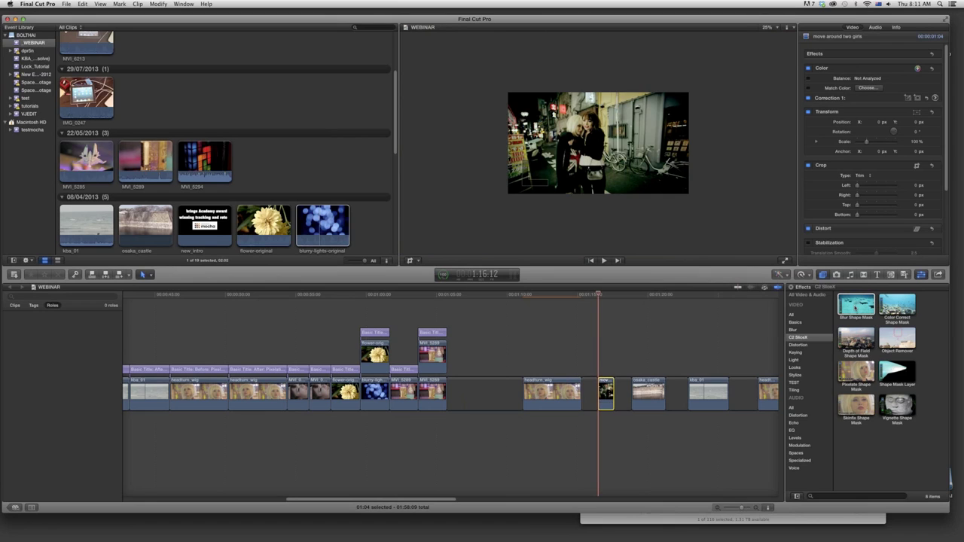
pyautogui.moveTo(856, 308); pyautogui.dragTo(606, 393)
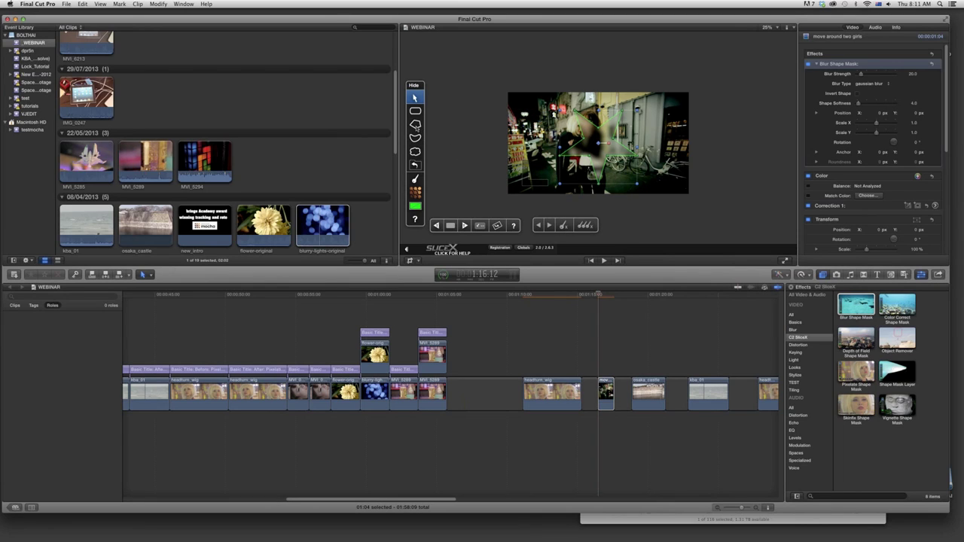
# - Draw a closed four-sided polygon mask around the sign at the frame edge, extending past the edge of the image
pyautogui.click(415, 126)
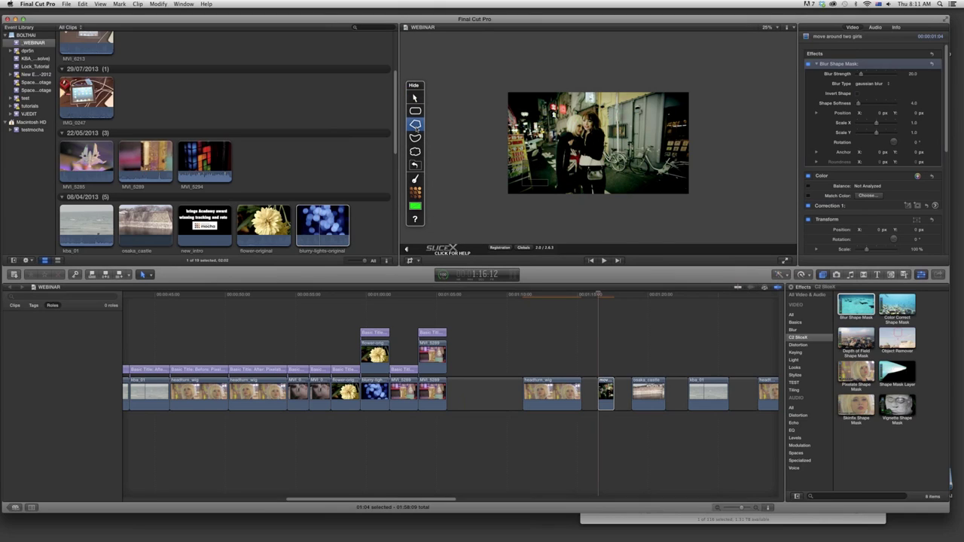
pyautogui.click(487, 137)
pyautogui.click(493, 189)
pyautogui.click(486, 138)
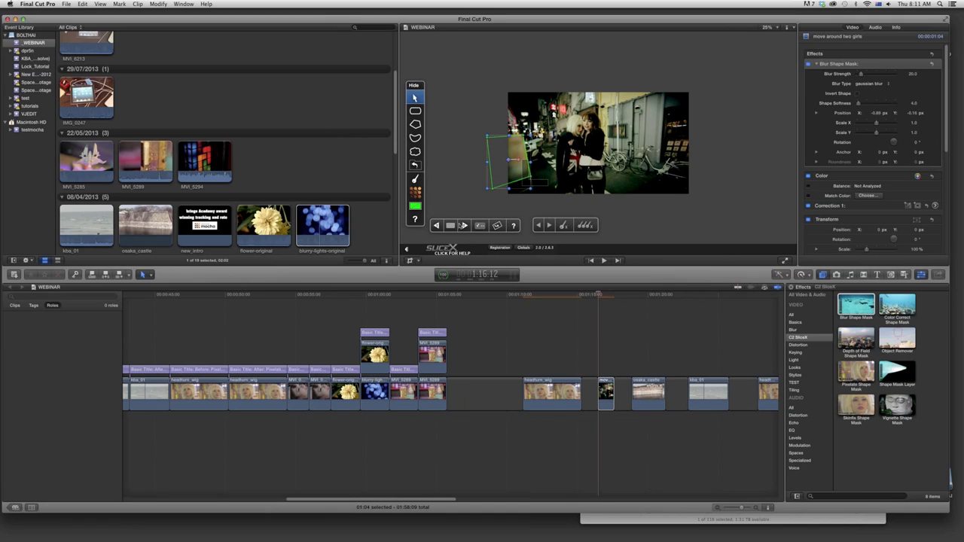
# - Hide and show the mask editor again, and track the sign's blur mask forward through the street clip
pyautogui.moveTo(467, 218); pyautogui.dragTo(565, 100)
pyautogui.moveTo(672, 107); pyautogui.dragTo(464, 226)
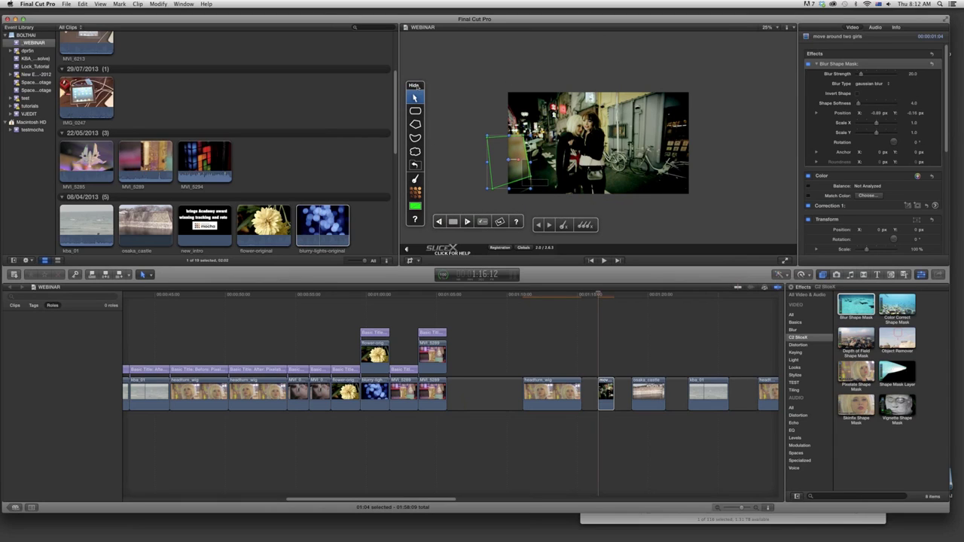
pyautogui.click(414, 86)
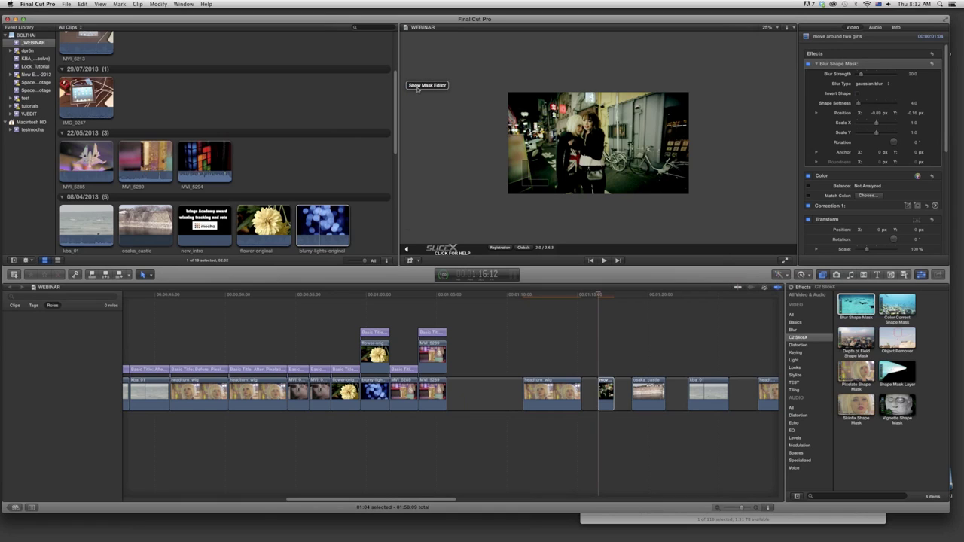
pyautogui.click(418, 88)
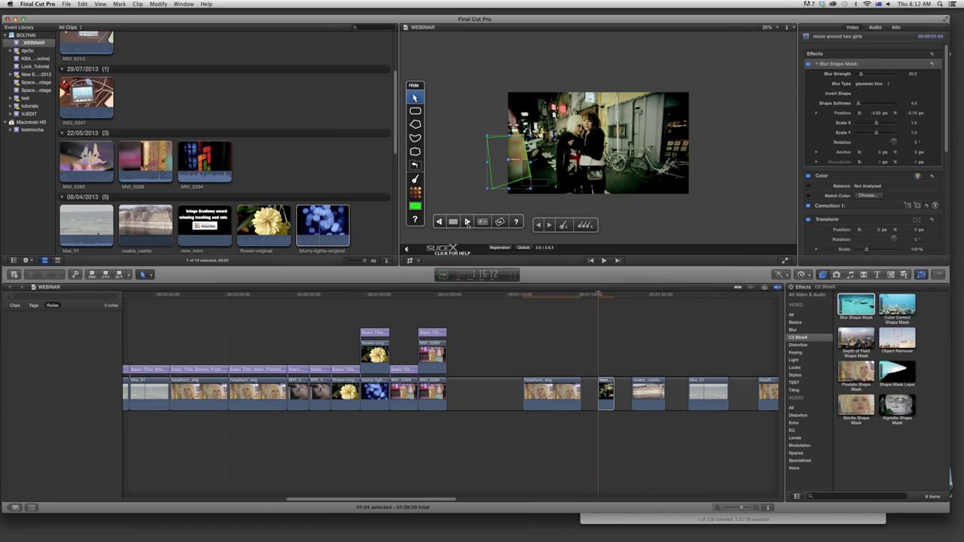
pyautogui.click(466, 222)
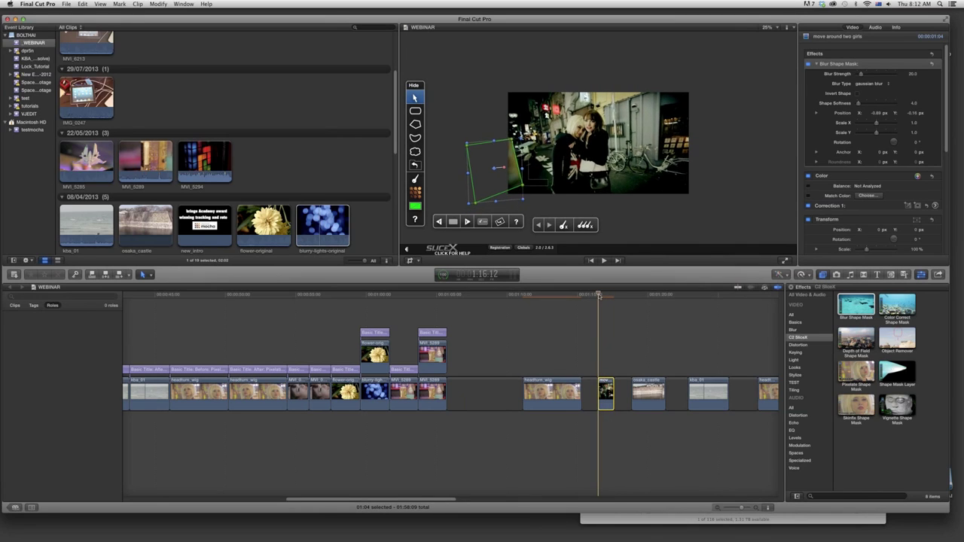
# - Render the street clip and play back its tracked sign blur
pyautogui.press('super+r')
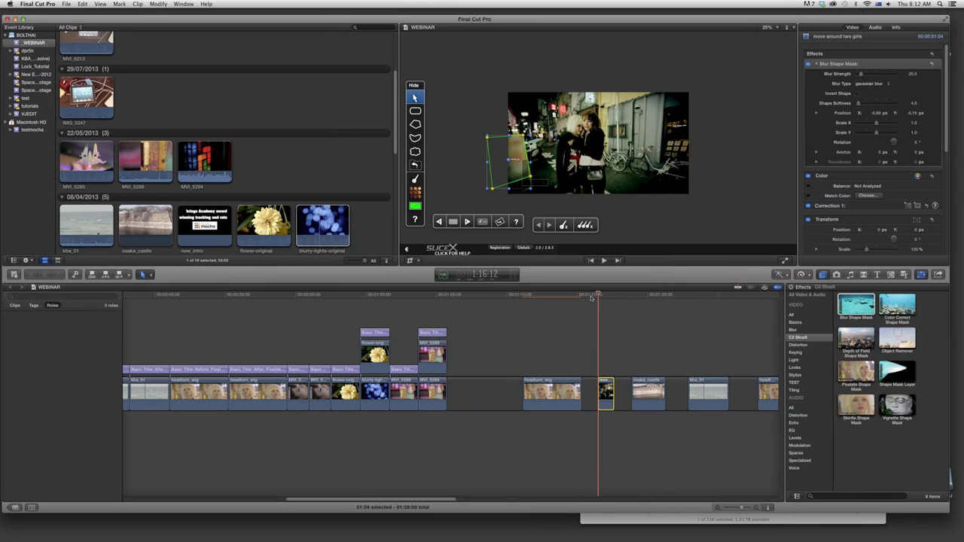
pyautogui.press('space')
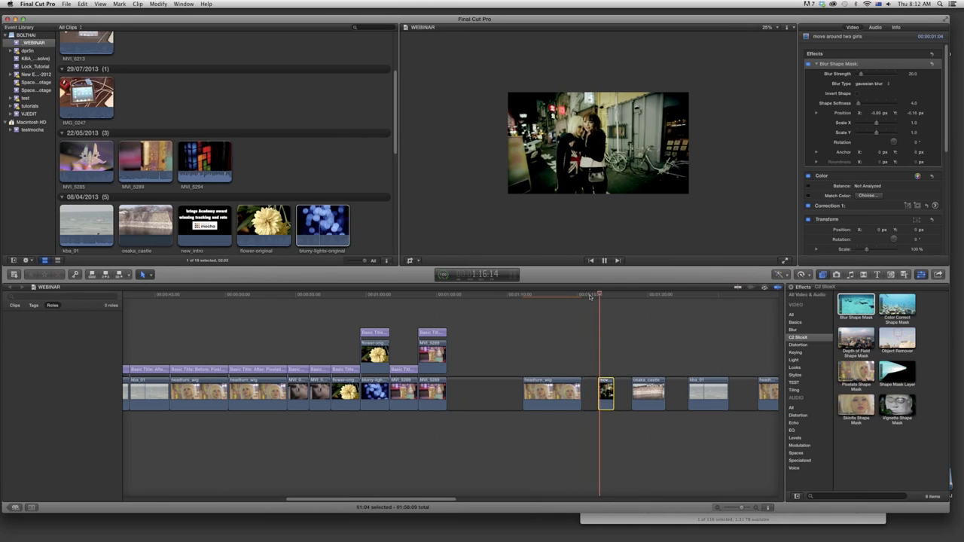
pyautogui.click(591, 295)
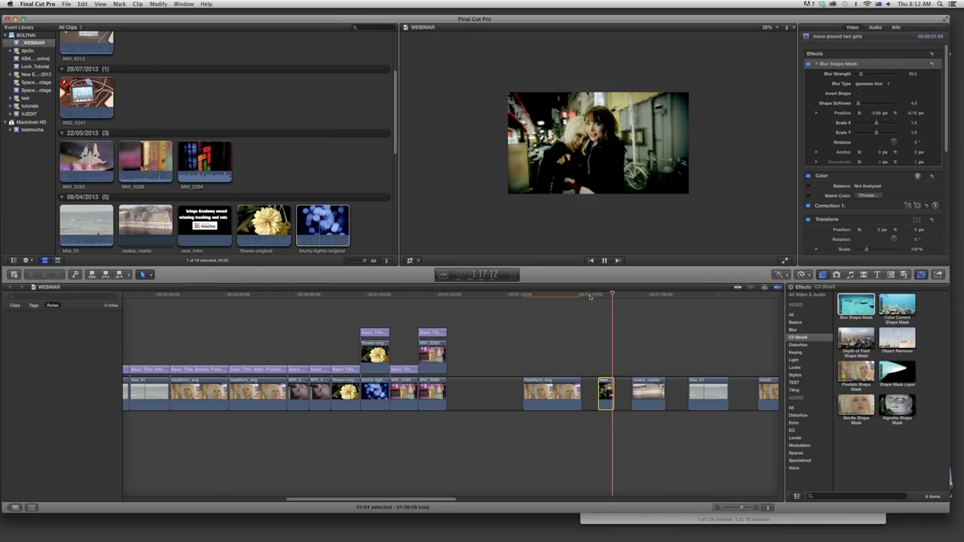
pyautogui.press('space')
pyautogui.click(589, 298)
# - Fit the image to the viewer, replay the street clip and return the playhead to its first frame at 1:16:12
pyautogui.click(768, 27)
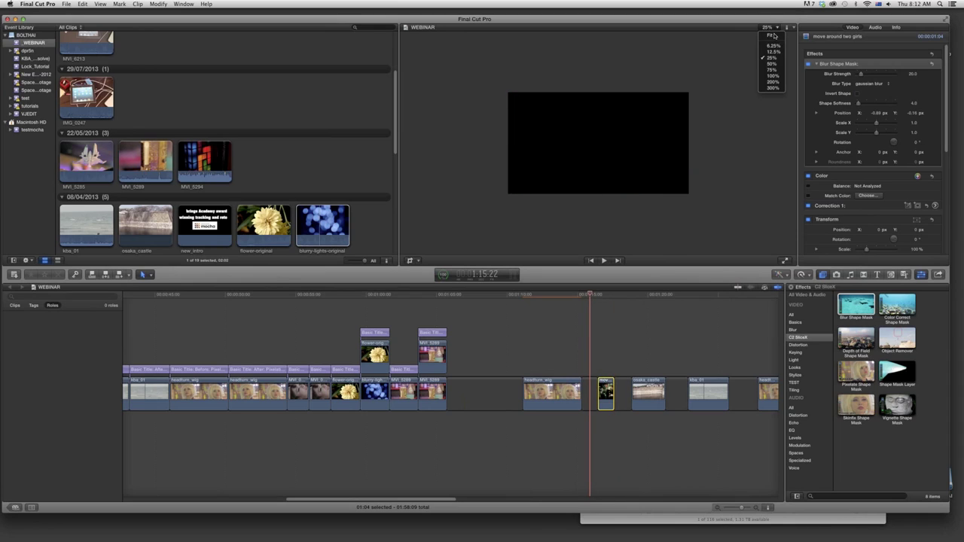
pyautogui.click(773, 38)
pyautogui.click(592, 338)
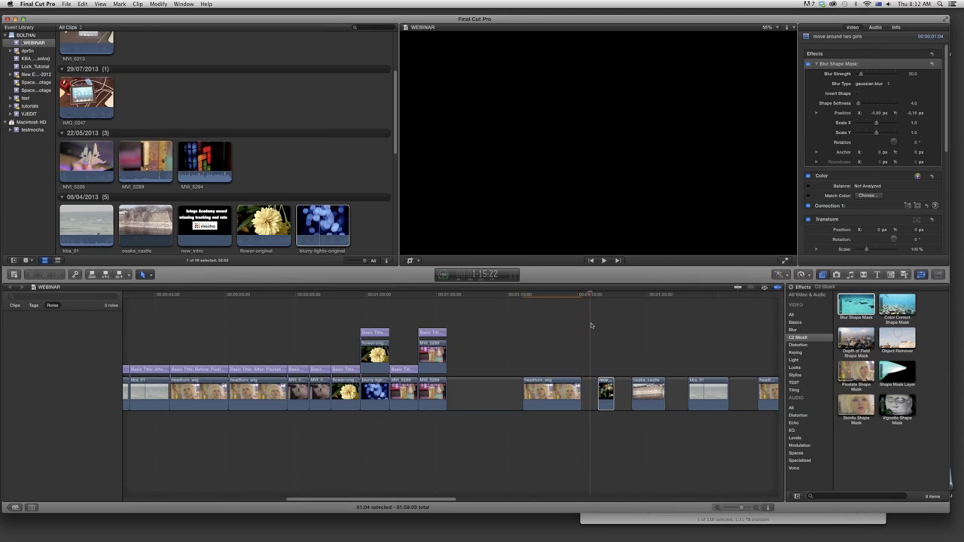
pyautogui.press('space')
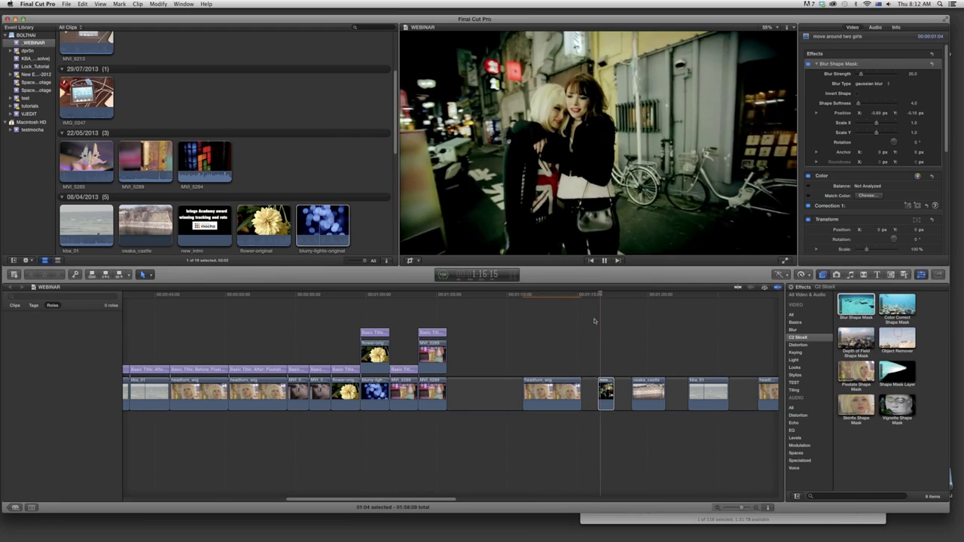
pyautogui.press('space')
pyautogui.click(603, 295)
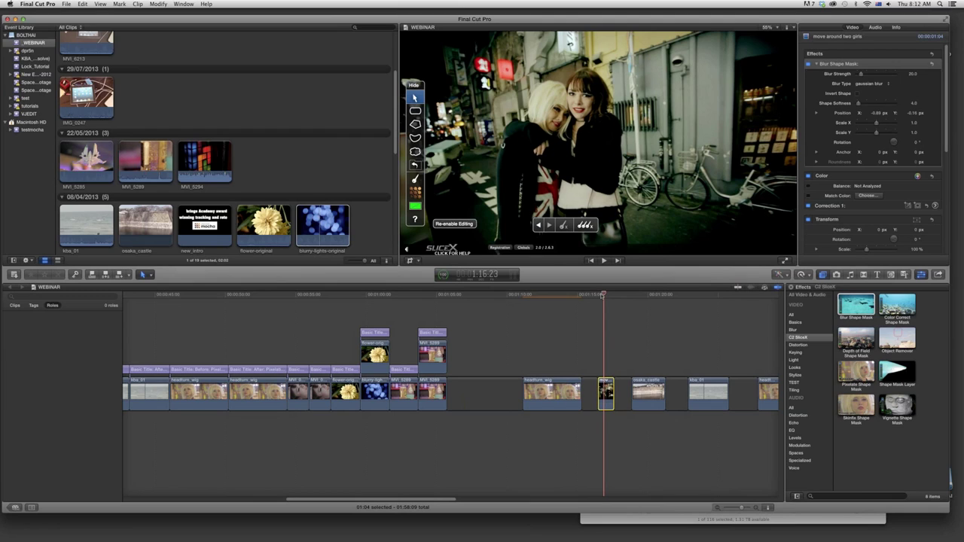
pyautogui.click(599, 295)
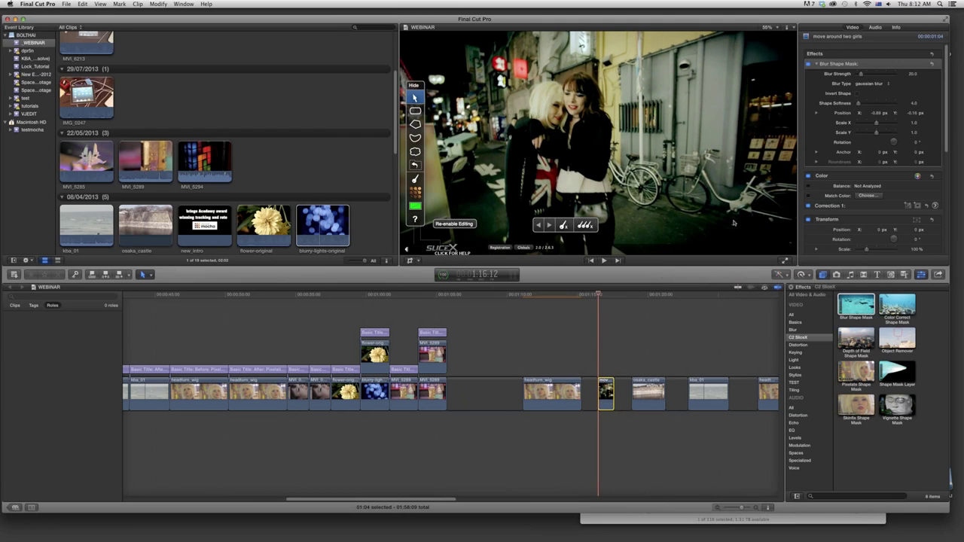
# - Switch the mask's point keyframing and tracking off and back on in the mask editor
pyautogui.click(959, 58)
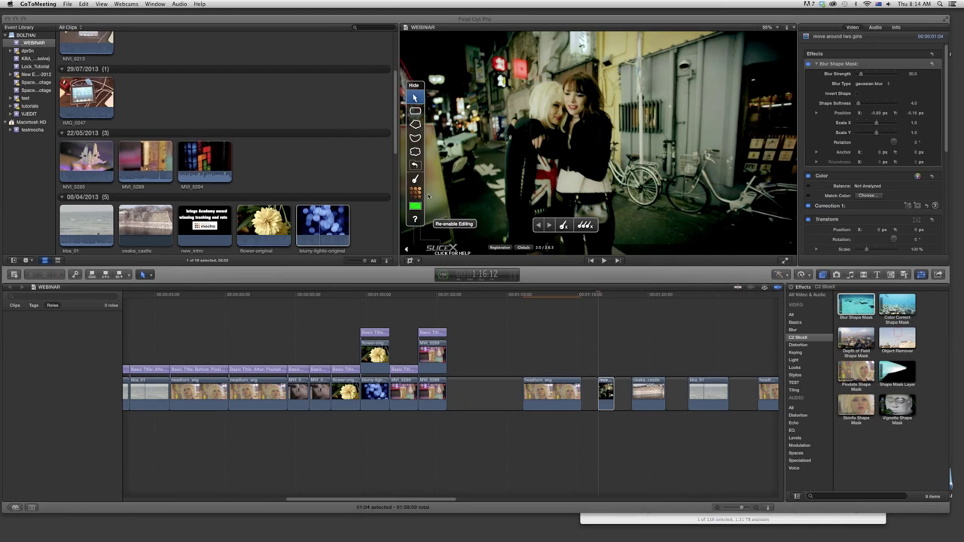
pyautogui.click(414, 180)
pyautogui.click(415, 179)
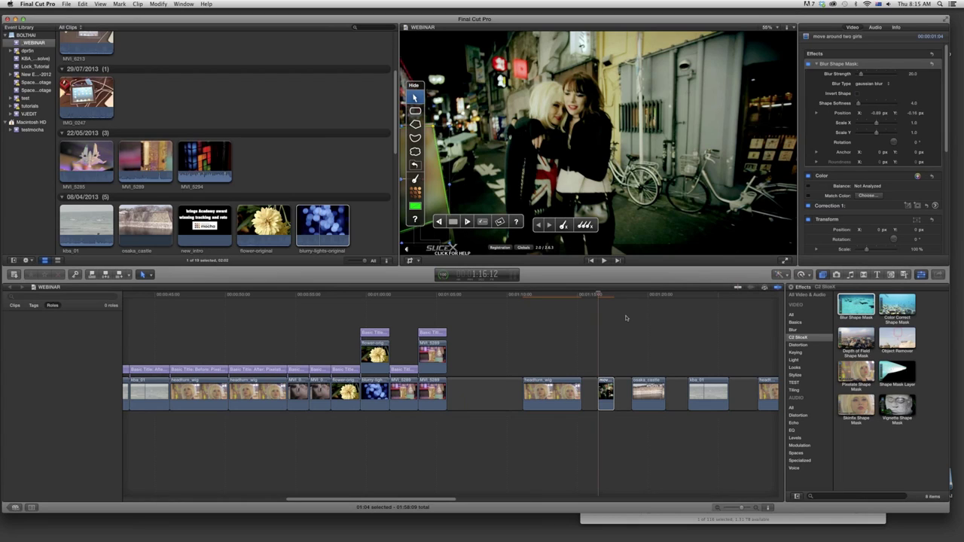
pyautogui.click(415, 179)
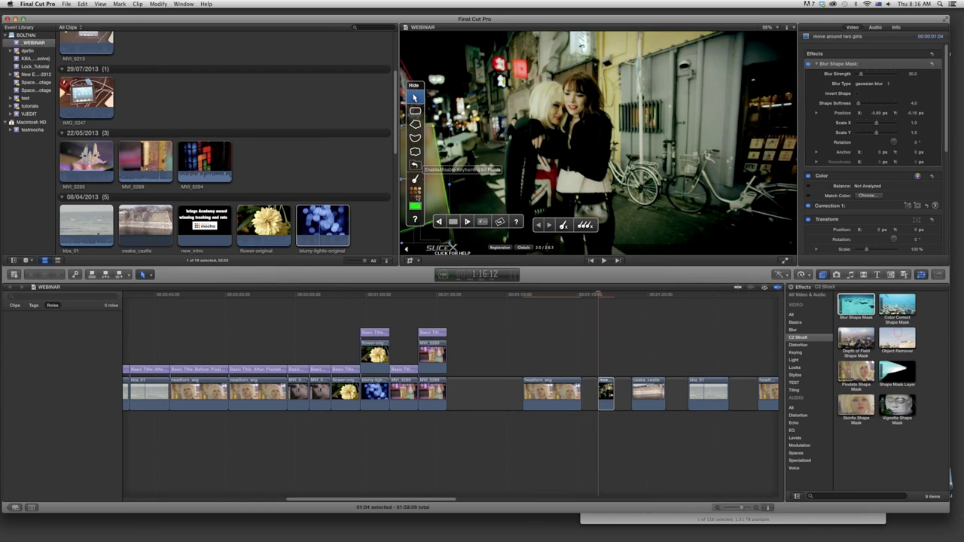
pyautogui.click(416, 193)
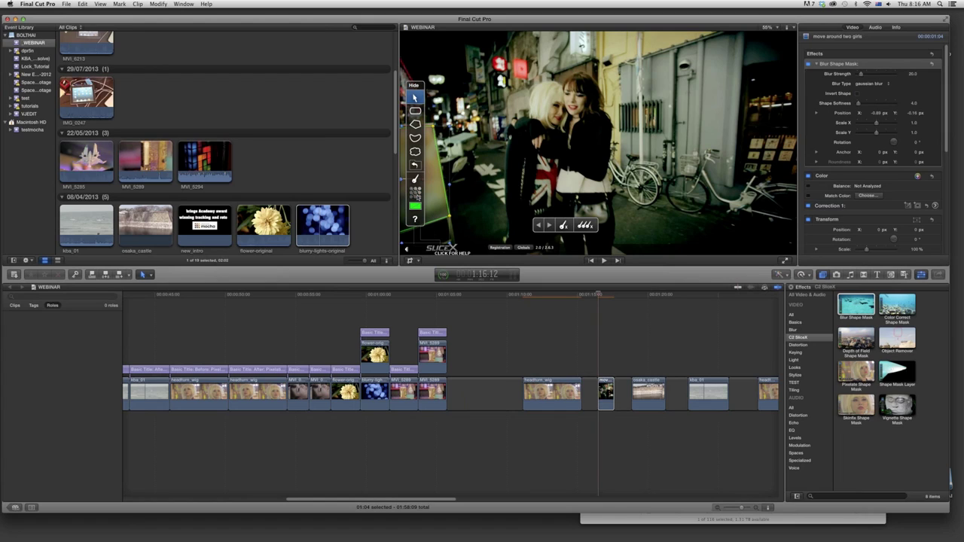
pyautogui.click(416, 193)
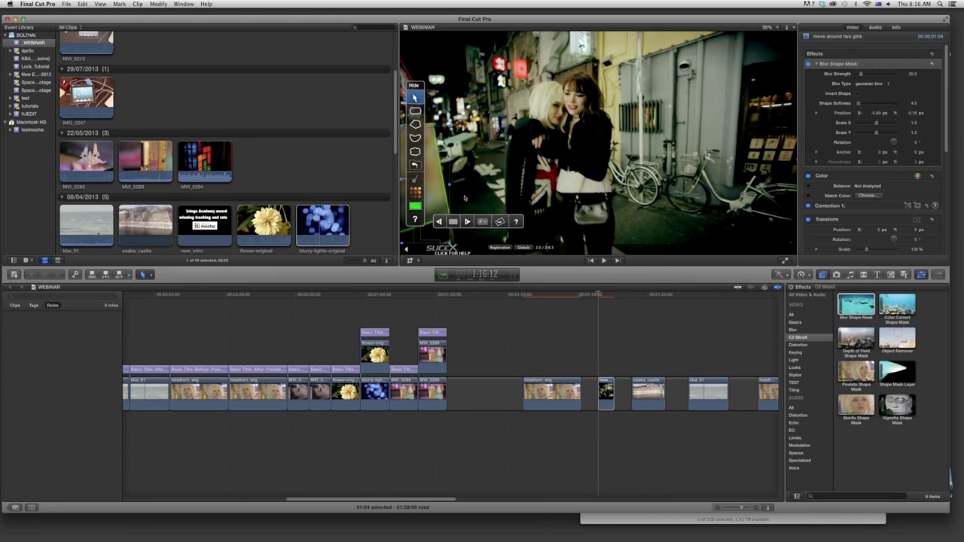
pyautogui.moveTo(416, 183)
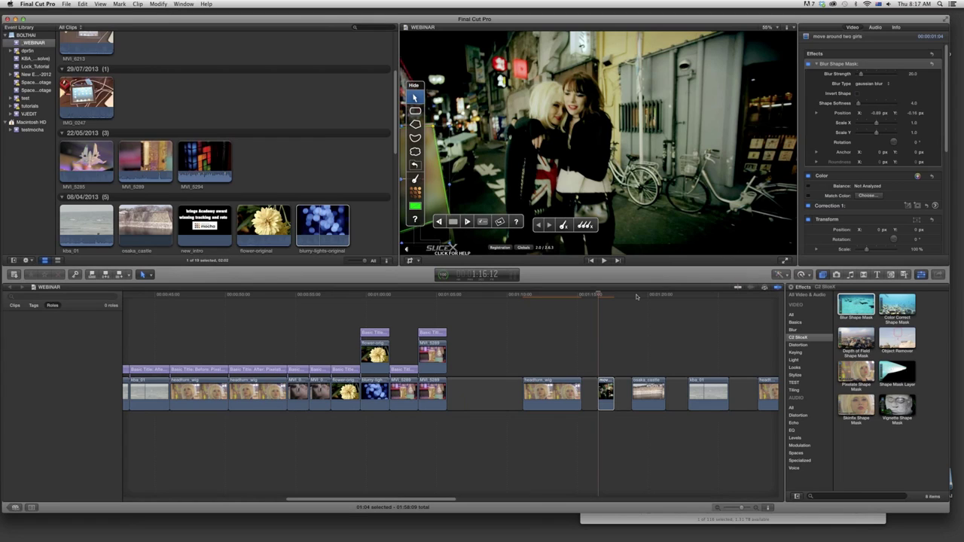
# - Move the playhead to the first frame of the osaka_castle clip at 1:18:22 and set the viewer zoom to 25%
pyautogui.click(637, 296)
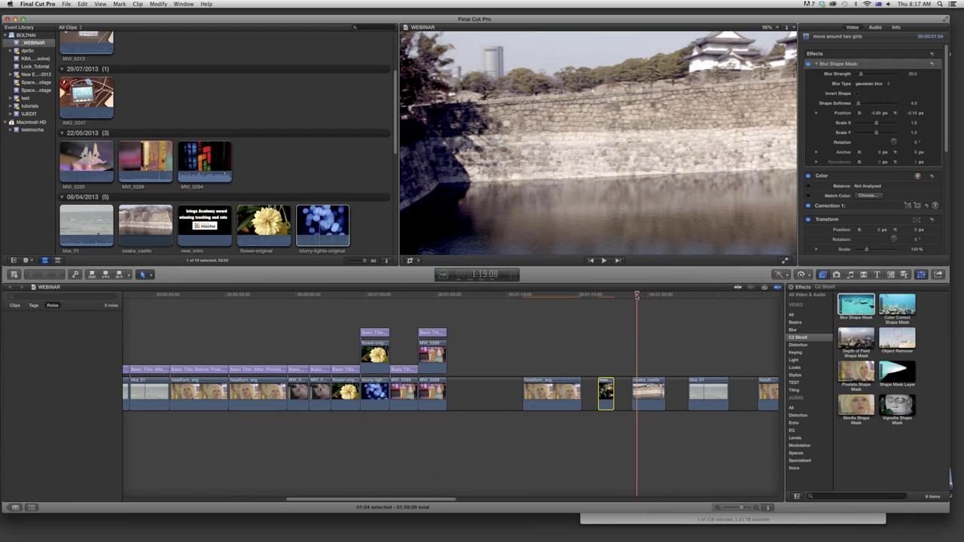
pyautogui.moveTo(637, 296); pyautogui.dragTo(630, 296)
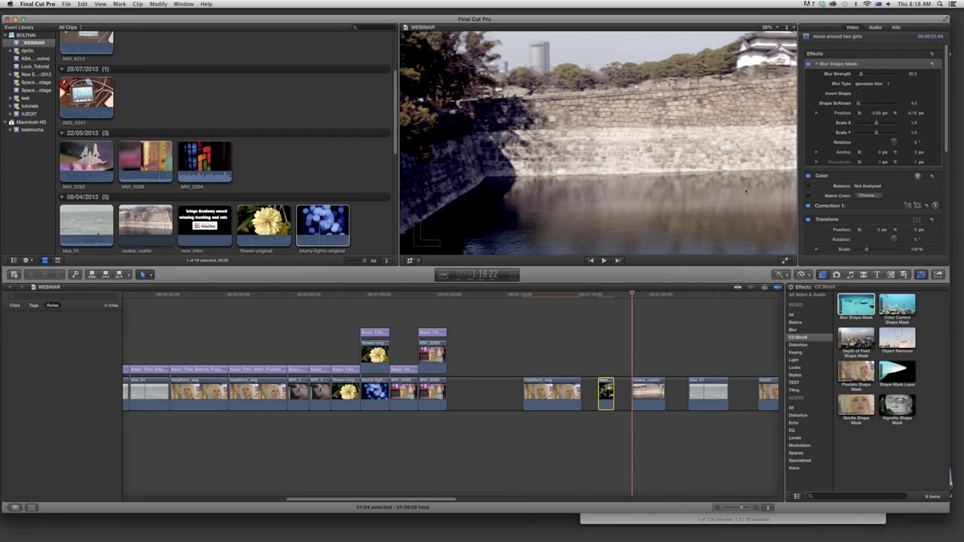
pyautogui.click(775, 29)
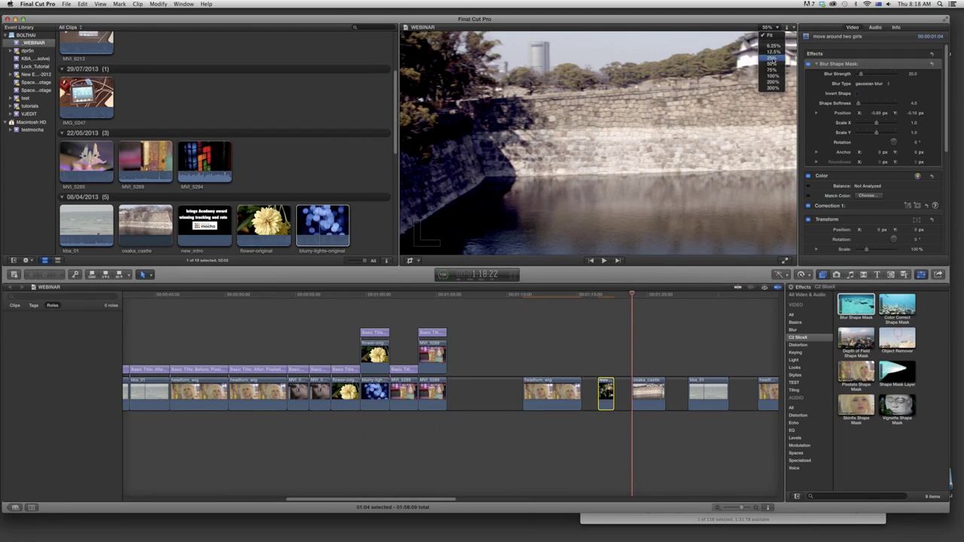
pyautogui.click(773, 59)
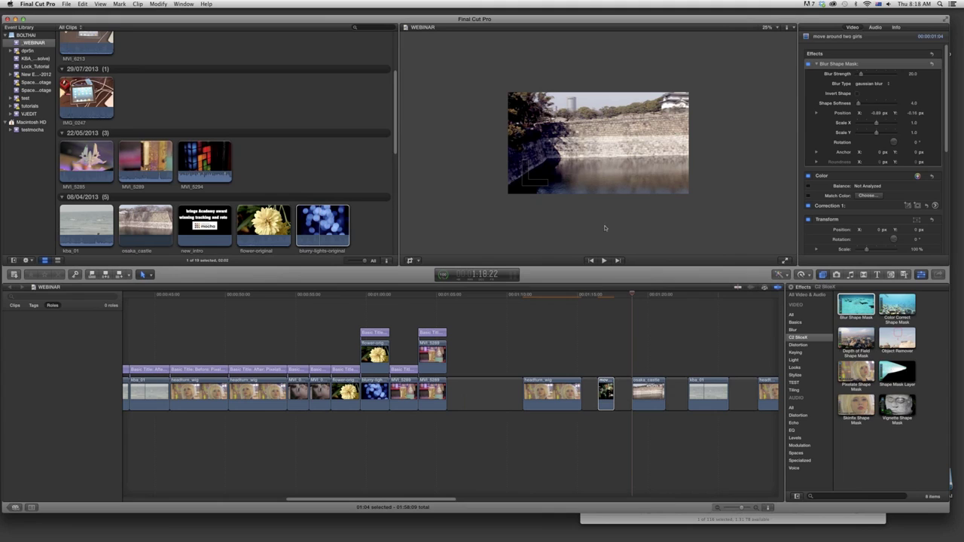
# - Play the osaka_castle clip to check its camera movement and return the playhead to 1:18:22
pyautogui.click(626, 295)
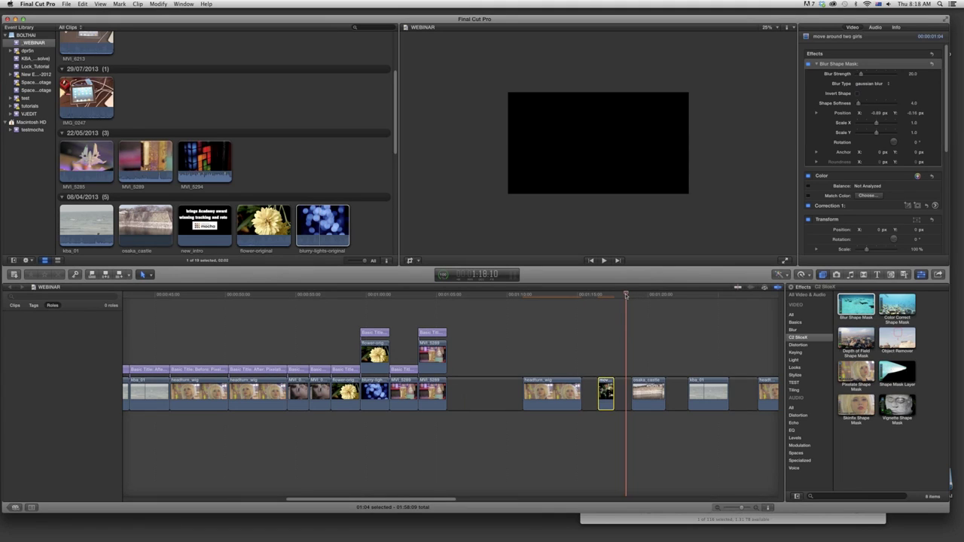
pyautogui.press('space')
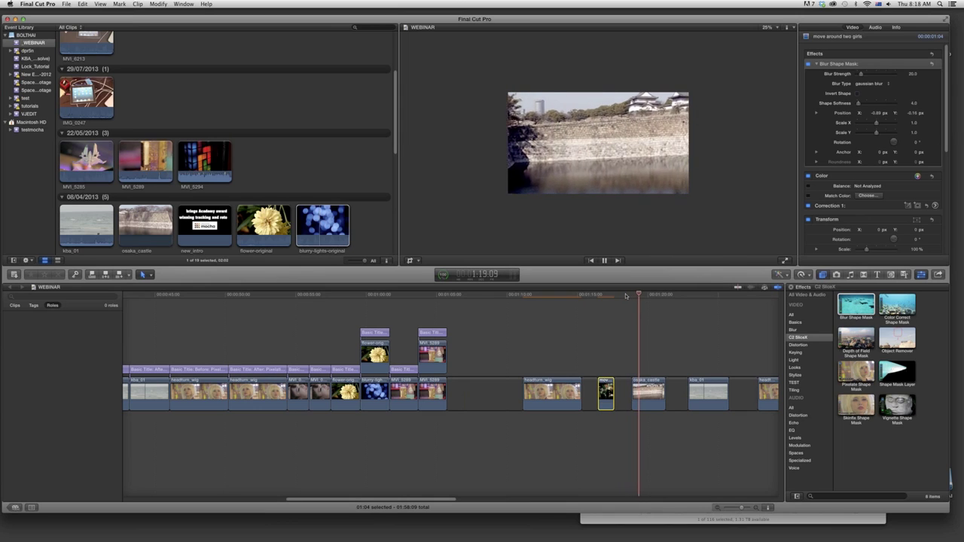
pyautogui.press('space')
pyautogui.moveTo(625, 295)
pyautogui.mouseDown()
pyautogui.moveTo(666, 294)
pyautogui.moveTo(632, 294)
pyautogui.mouseUp()
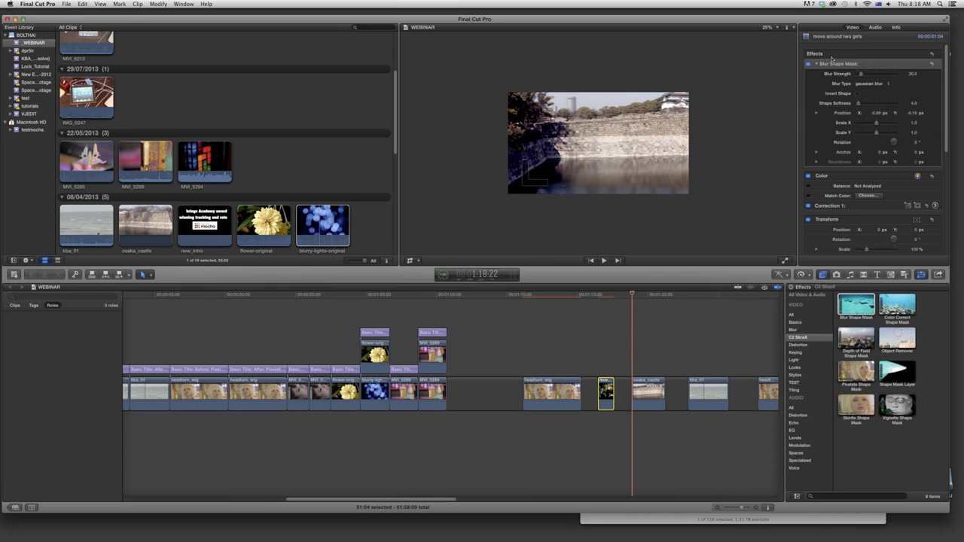
# - Apply the Depth of Field Shape Mask effect to the osaka_castle clip and set the viewer zoom to 12.5%
pyautogui.click(858, 307)
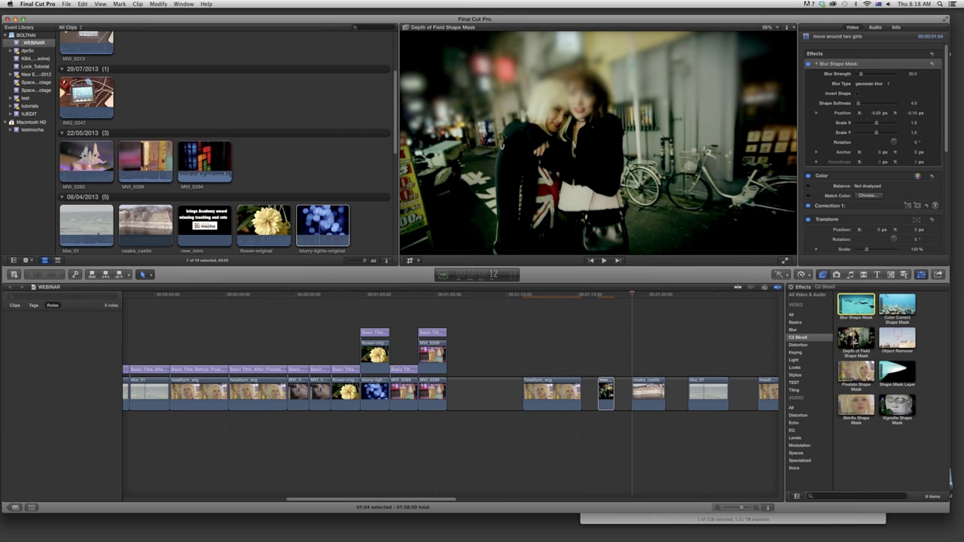
pyautogui.click(648, 392)
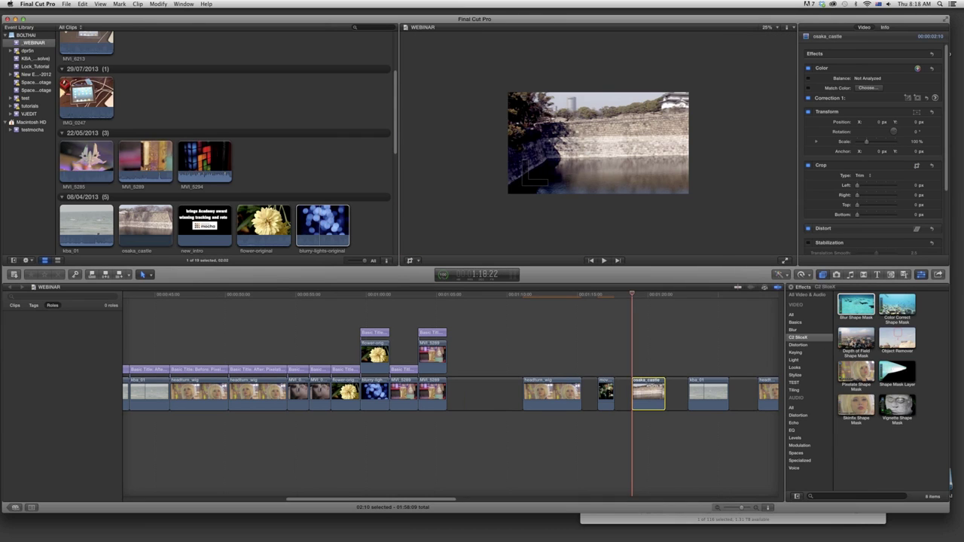
pyautogui.moveTo(856, 340); pyautogui.dragTo(649, 398)
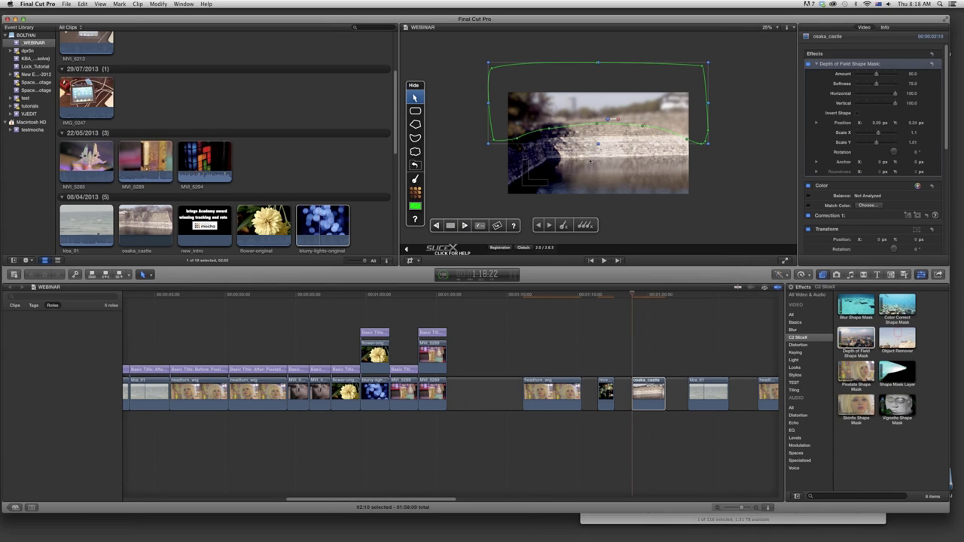
pyautogui.click(768, 27)
pyautogui.click(773, 52)
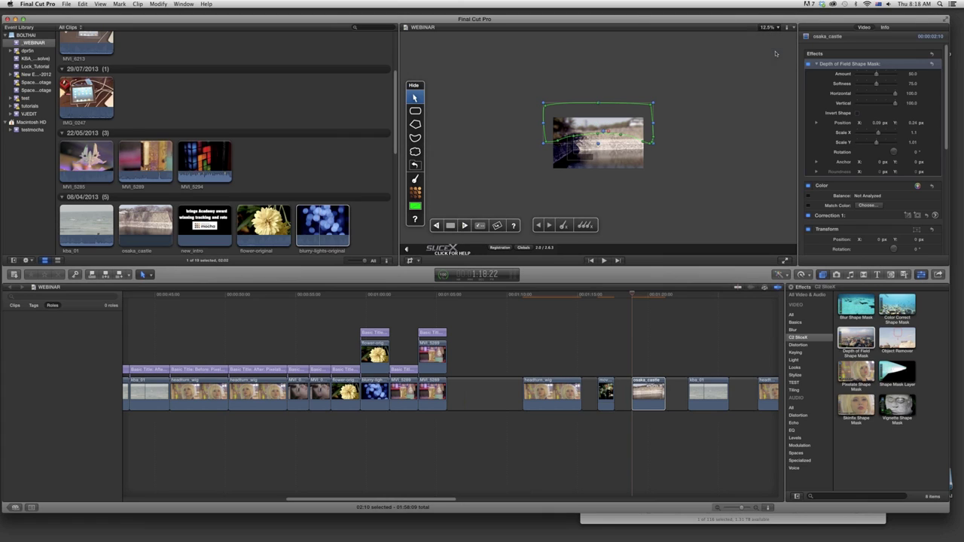
# - Draw a closed polygonal mask along the castle's stone wall, extending above the frame and well past its right edge
pyautogui.click(415, 124)
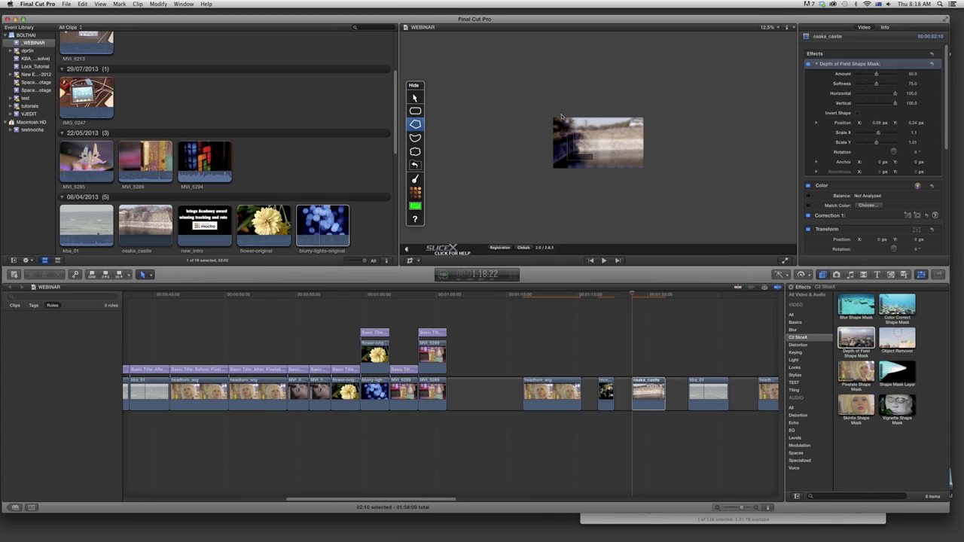
pyautogui.click(564, 111)
pyautogui.click(570, 141)
pyautogui.click(656, 141)
pyautogui.click(661, 152)
pyautogui.click(682, 150)
pyautogui.click(714, 163)
pyautogui.click(735, 159)
pyautogui.click(728, 86)
pyautogui.click(563, 112)
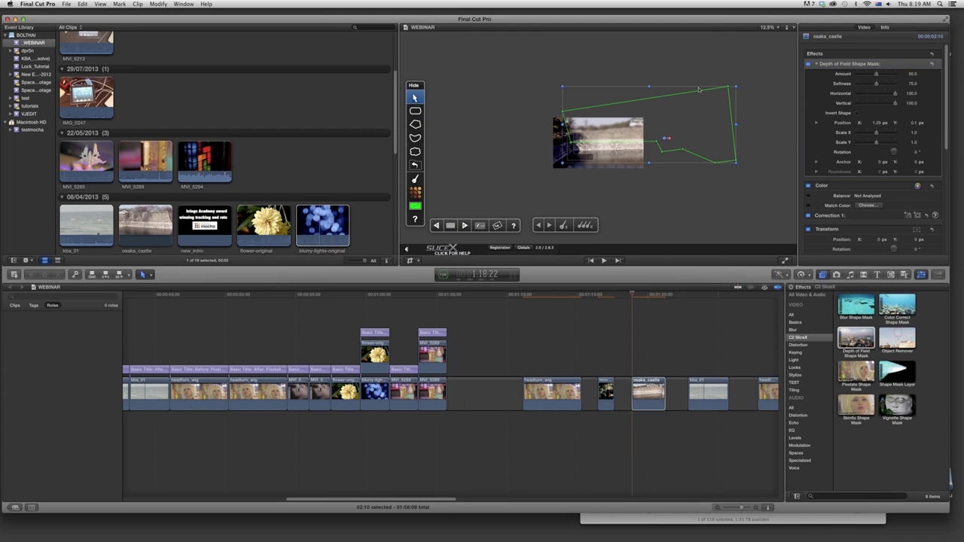
# - Set the viewer zoom to 25% and track the mask forward through the osaka_castle clip
pyautogui.click(767, 27)
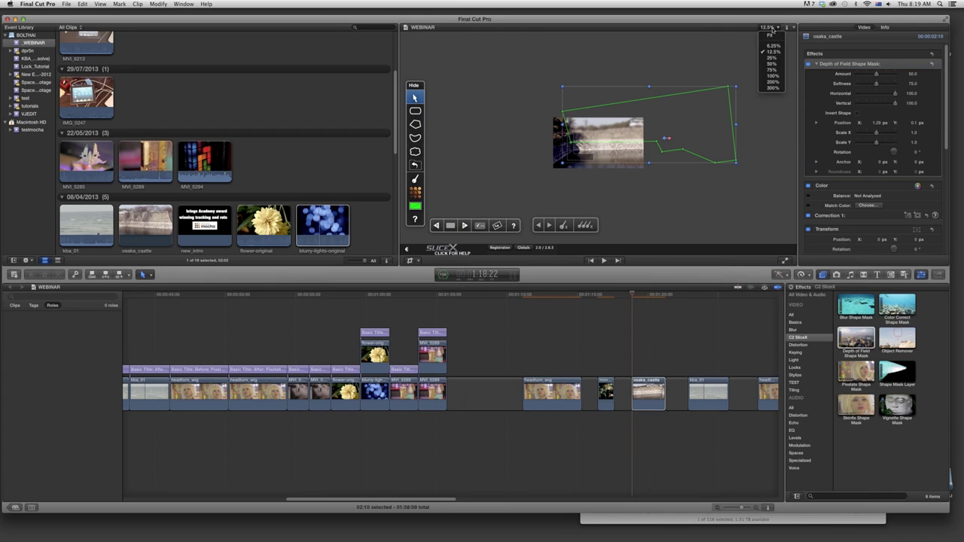
pyautogui.click(771, 61)
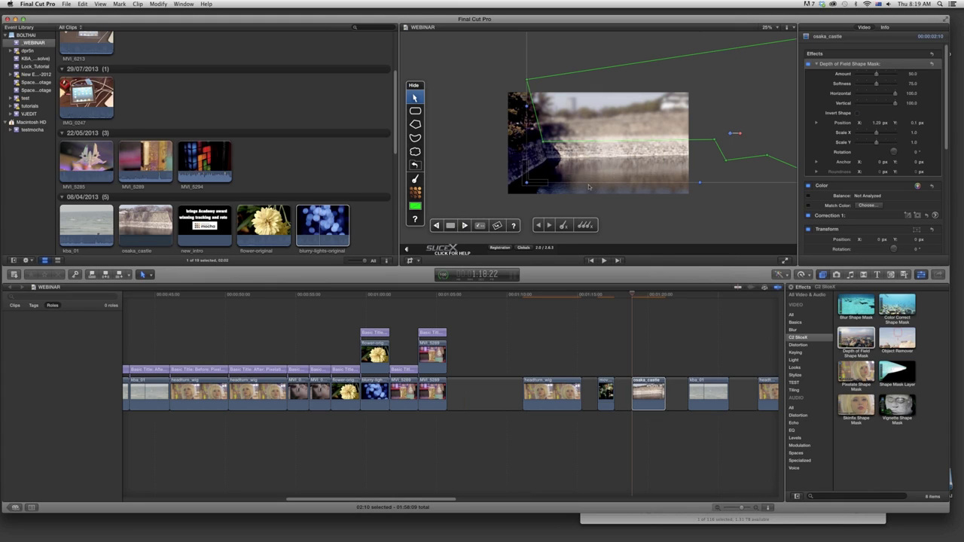
pyautogui.click(465, 225)
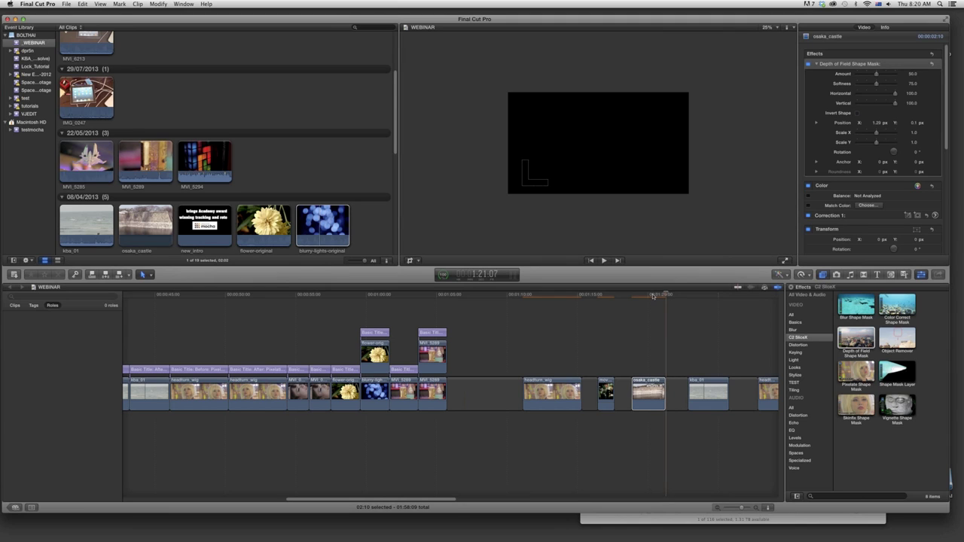
# - Return to the clip's first frame at 1:18:22 and turn off the mask's point keyframing
pyautogui.moveTo(652, 295); pyautogui.dragTo(633, 297)
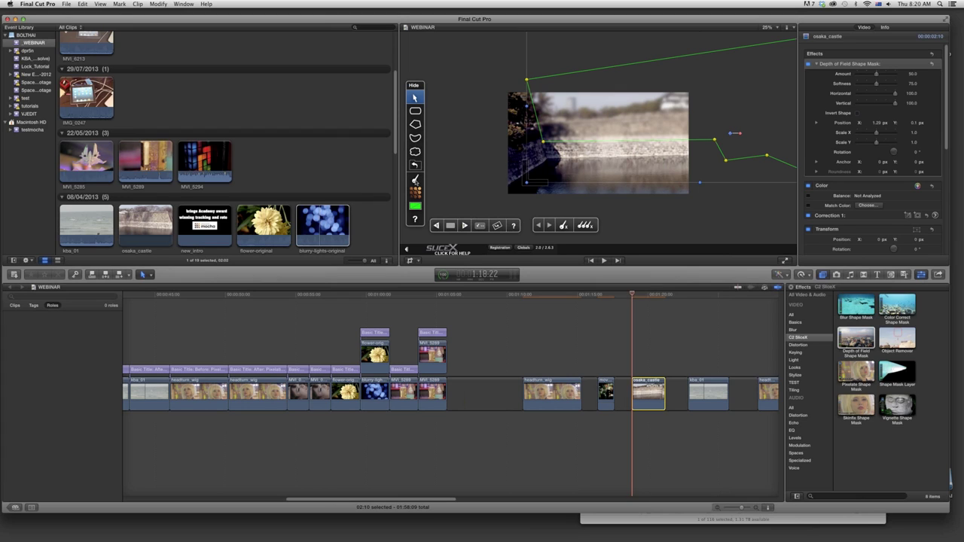
pyautogui.click(617, 189)
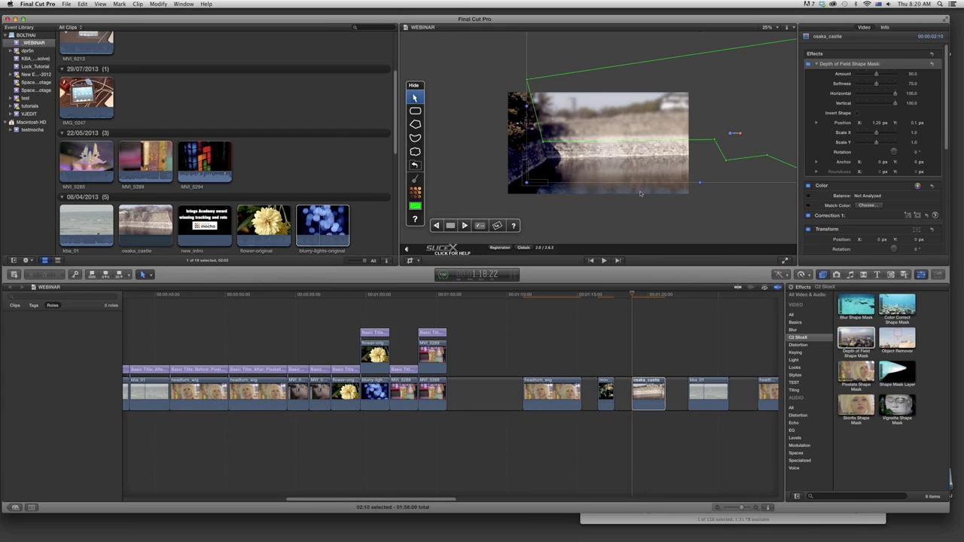
pyautogui.click(634, 295)
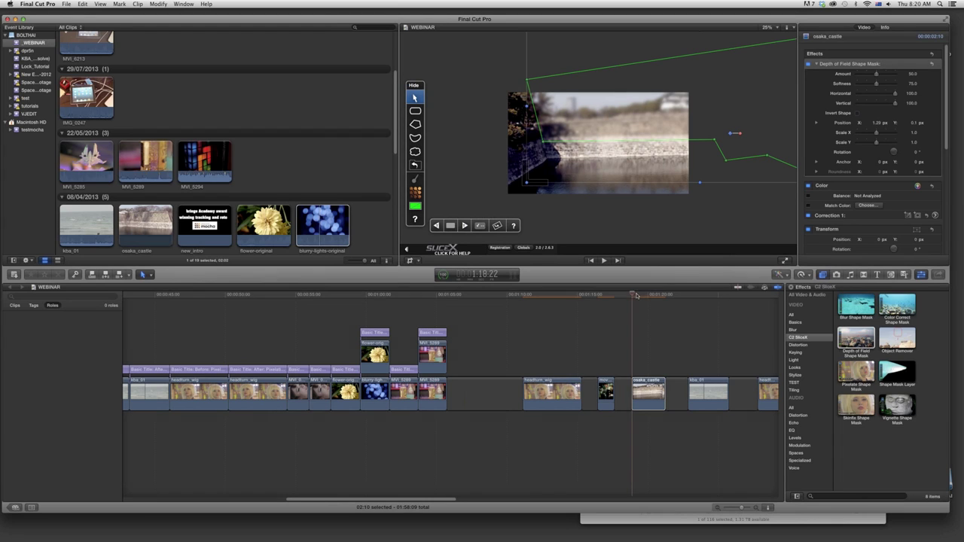
# - At the clip's last frame, 1:21:06, reshape the mask points to follow the wall above the waterline and extend past the frame's right edge
pyautogui.moveTo(646, 296); pyautogui.dragTo(664, 295)
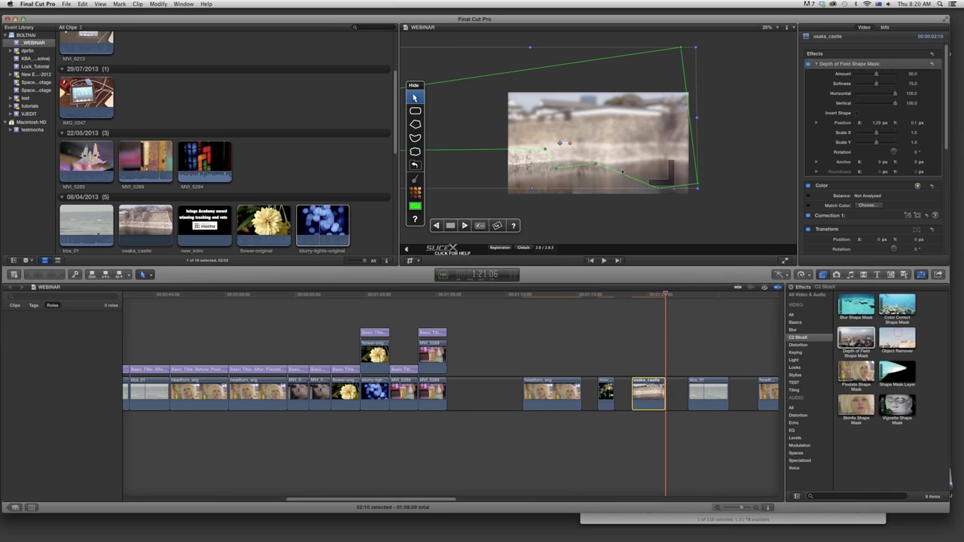
pyautogui.moveTo(698, 187); pyautogui.dragTo(758, 164)
pyautogui.moveTo(682, 47); pyautogui.dragTo(745, 51)
pyautogui.moveTo(657, 178); pyautogui.dragTo(703, 152)
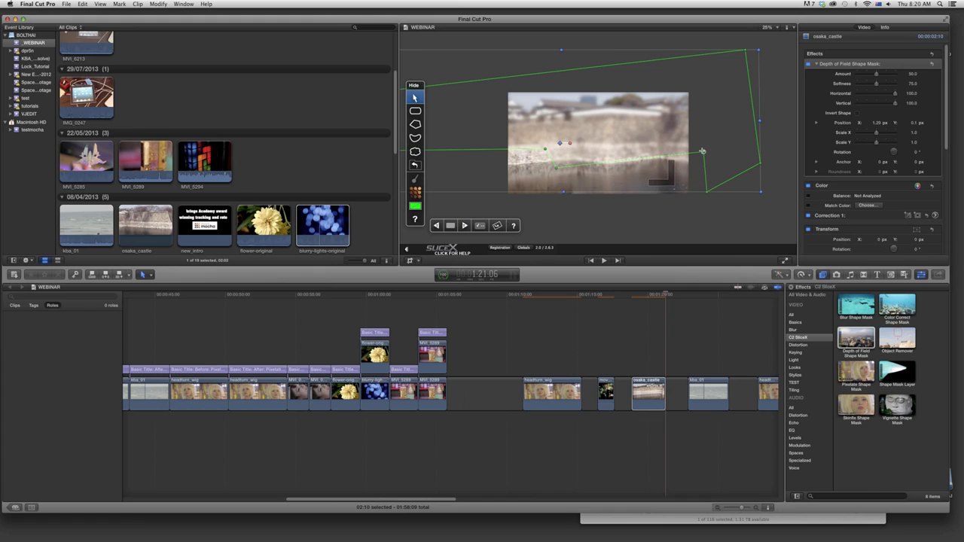
pyautogui.moveTo(590, 165); pyautogui.dragTo(610, 152)
pyautogui.moveTo(703, 152); pyautogui.dragTo(663, 147)
pyautogui.moveTo(705, 189); pyautogui.dragTo(706, 150)
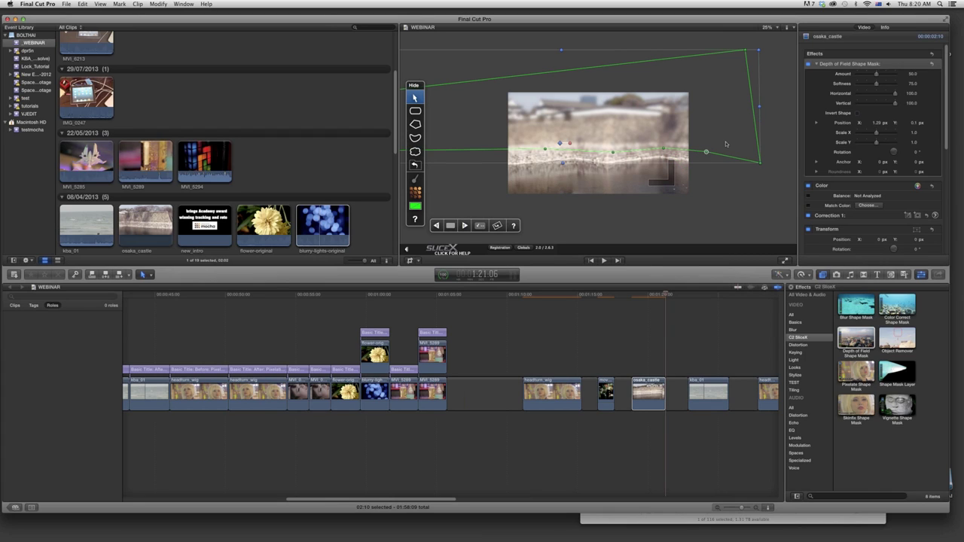
# - Invert the depth of field mask shape and set the viewer zoom to Fit
pyautogui.click(857, 113)
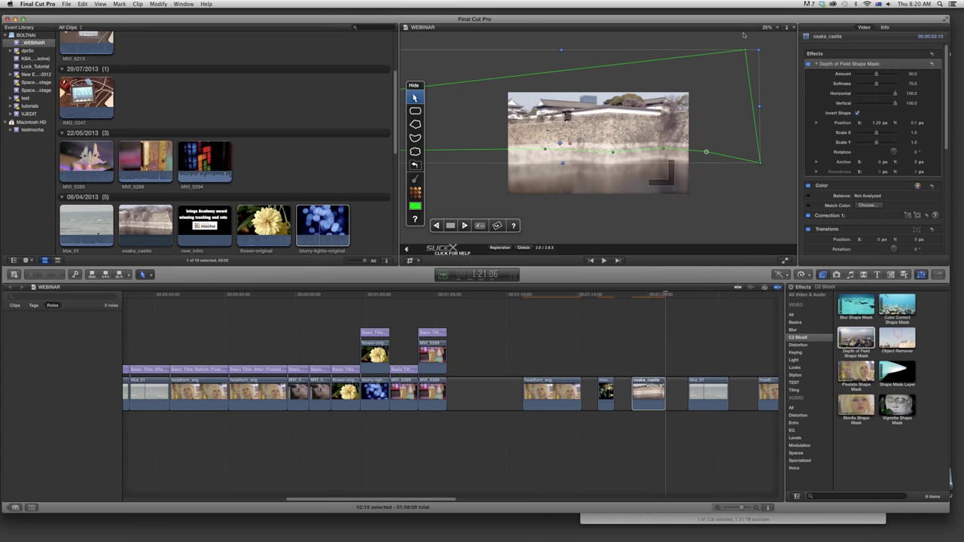
pyautogui.click(774, 28)
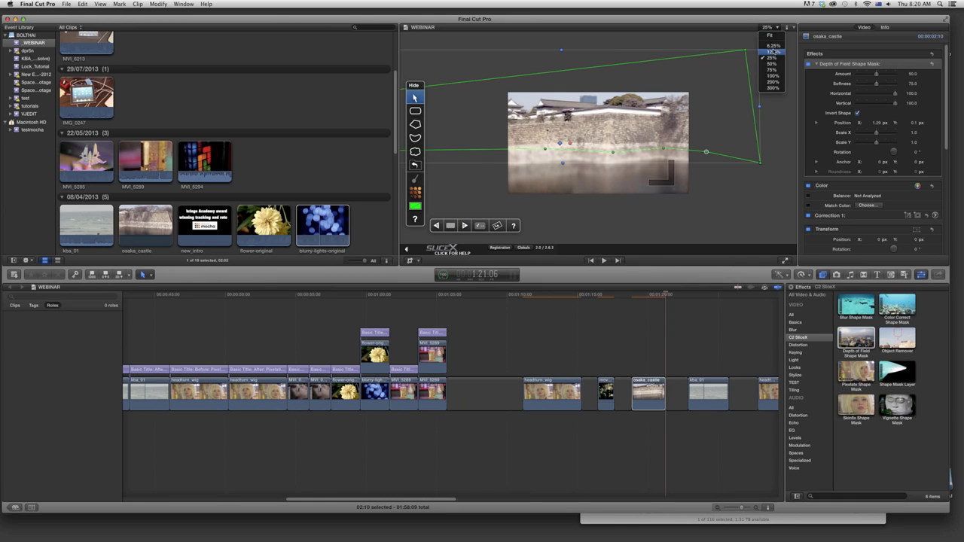
pyautogui.click(774, 36)
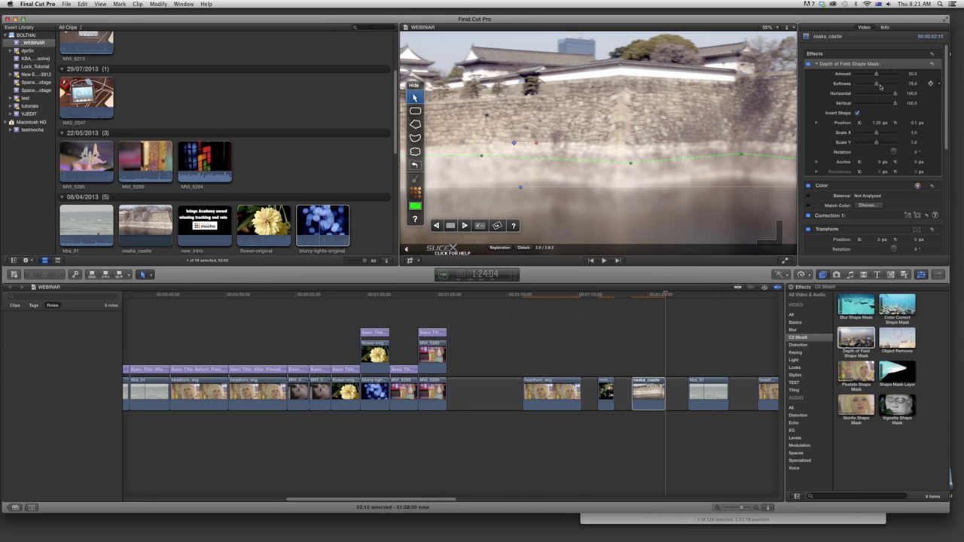
# - Set the depth of field Amount to about 29 and the Softness to about 115, keeping the viewer at Fit
pyautogui.moveTo(879, 87); pyautogui.dragTo(868, 86)
pyautogui.moveTo(851, 87); pyautogui.dragTo(869, 76)
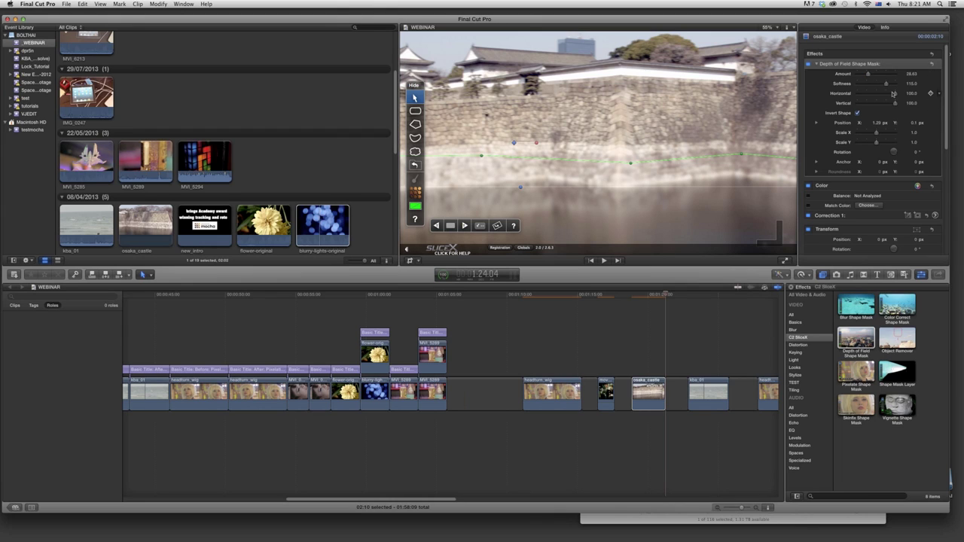
pyautogui.moveTo(894, 94)
pyautogui.mouseDown()
pyautogui.moveTo(866, 94)
pyautogui.moveTo(901, 95)
pyautogui.mouseUp()
pyautogui.click(768, 28)
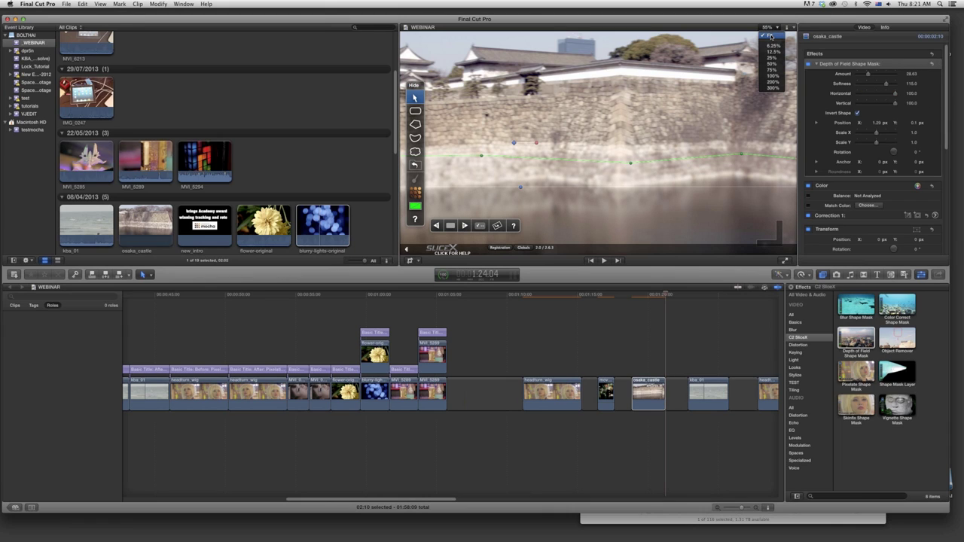
pyautogui.click(771, 36)
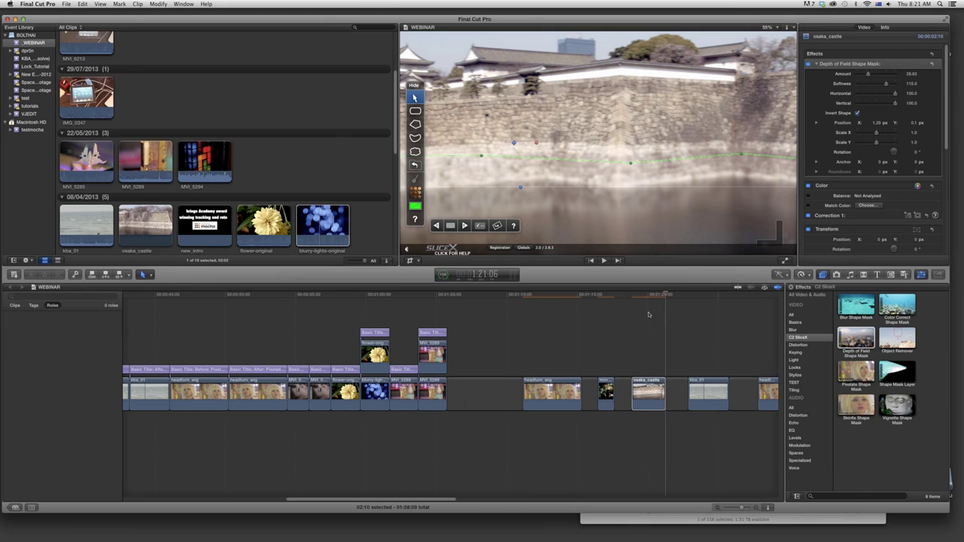
# - Render the osaka_castle clip from its first frame and play back the depth of field effect
pyautogui.click(632, 295)
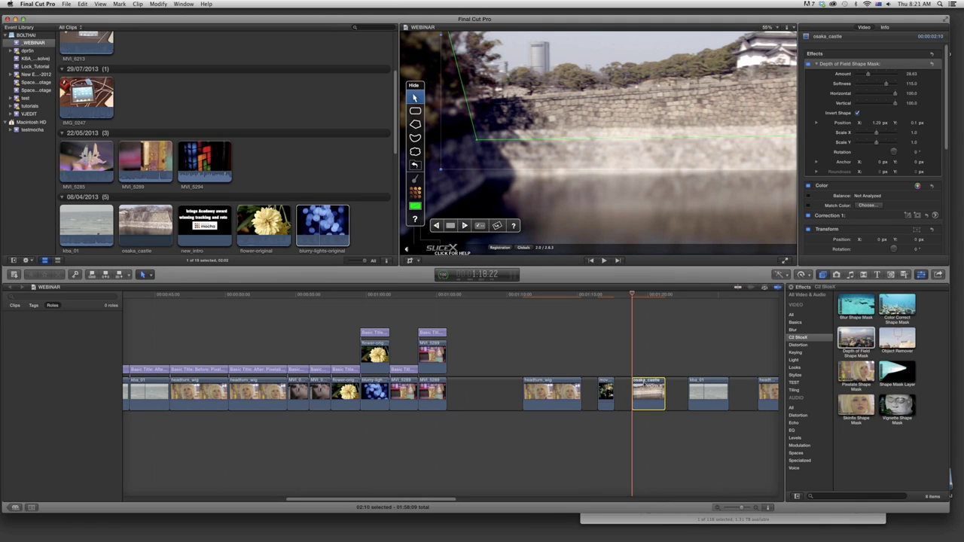
pyautogui.hotkey('ctrl', 'r')
pyautogui.press('space')
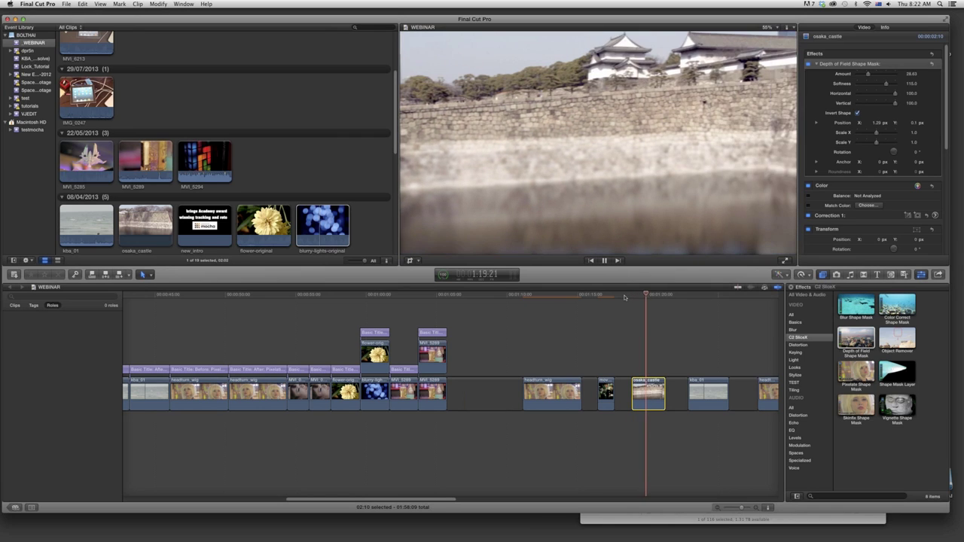
pyautogui.press('space')
pyautogui.click(624, 296)
pyautogui.press('space')
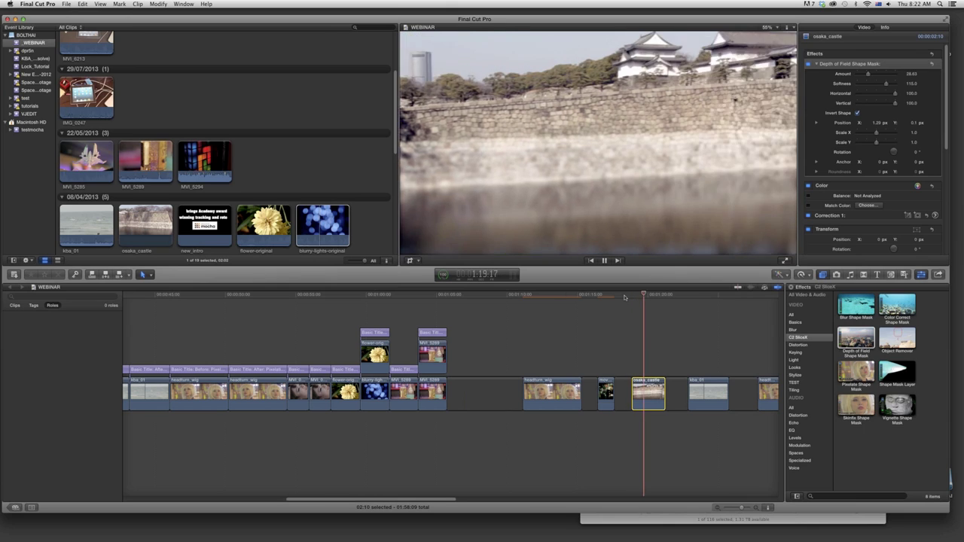
pyautogui.click(637, 294)
pyautogui.press('space')
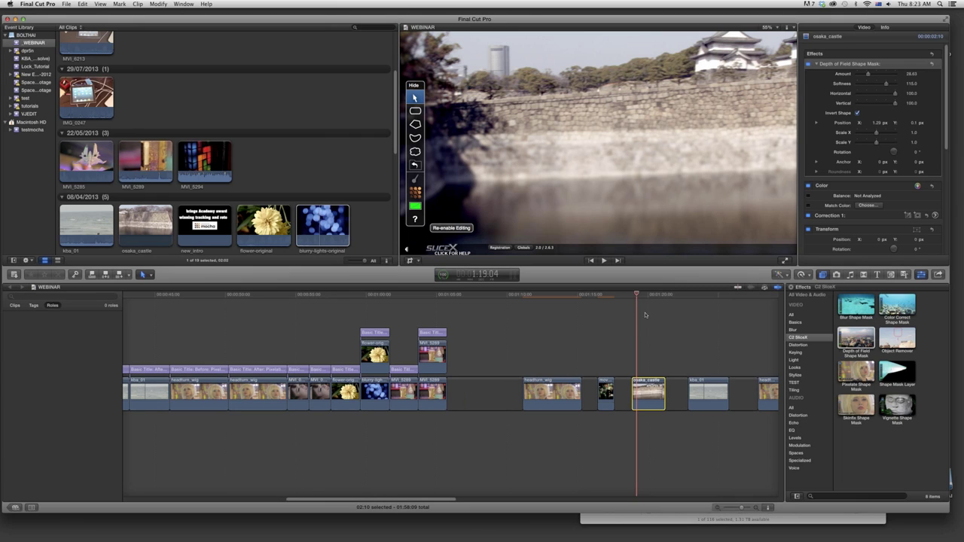
pyautogui.moveTo(640, 294); pyautogui.dragTo(635, 297)
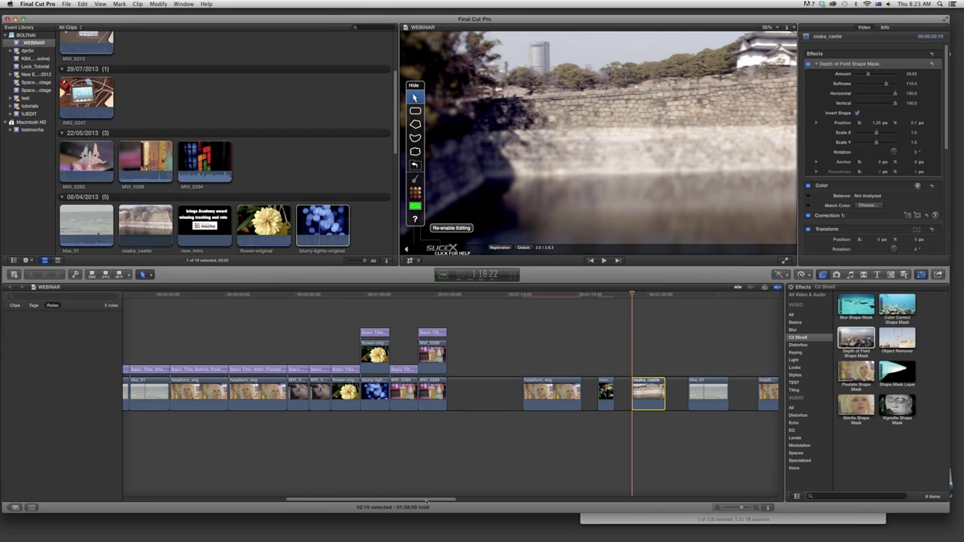
# - Cue the kba_01 clip at its first frame, 1:22:22, and apply the Object Remover effect to it
pyautogui.moveTo(427, 503); pyautogui.dragTo(466, 502)
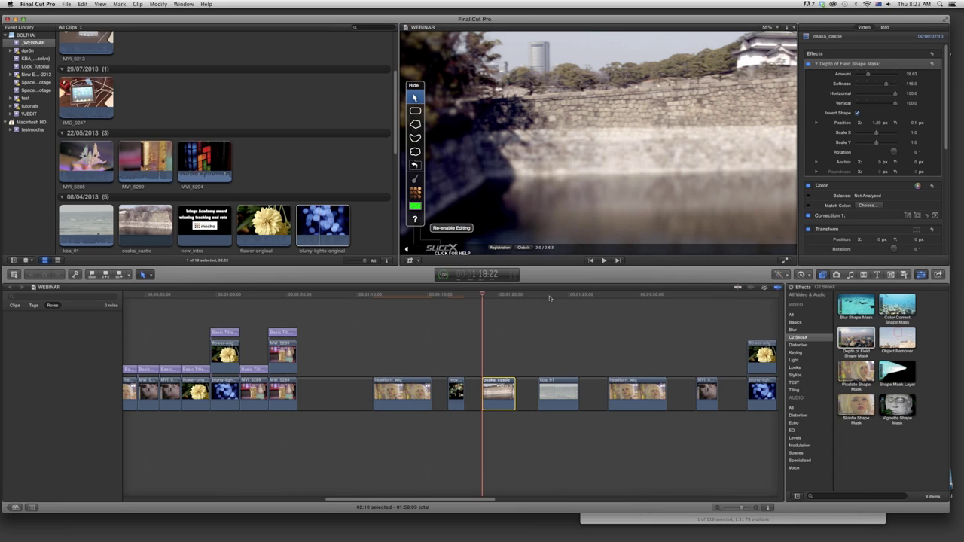
pyautogui.click(550, 297)
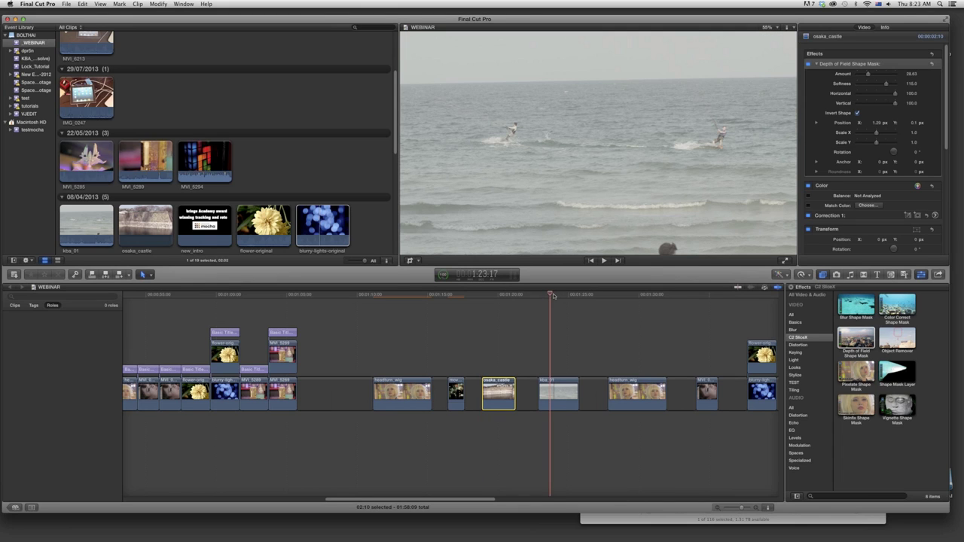
pyautogui.press('l')
pyautogui.click(551, 395)
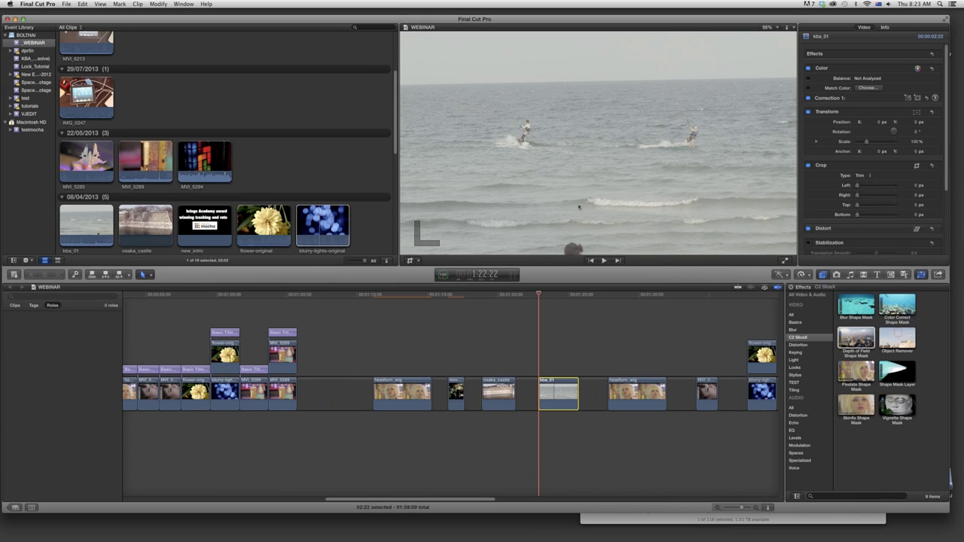
pyautogui.click(857, 339)
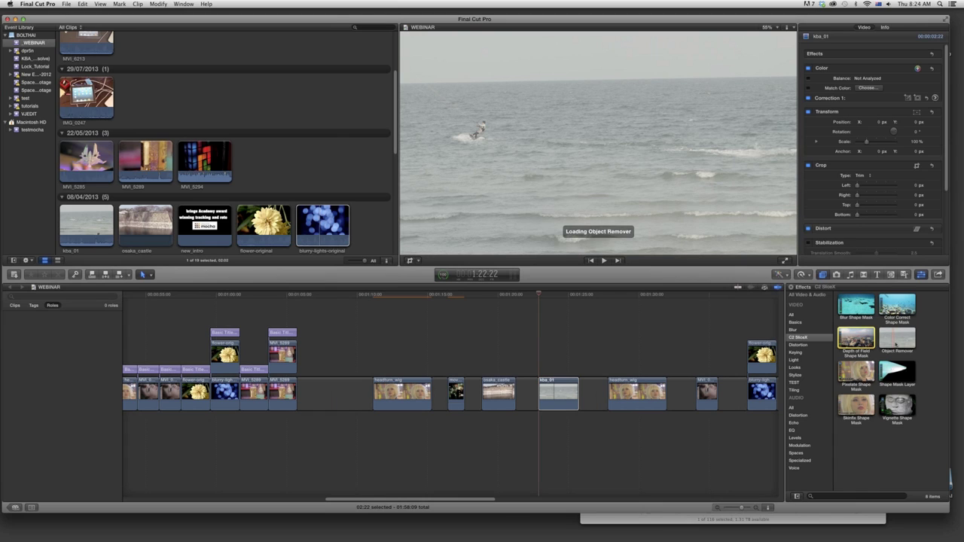
pyautogui.moveTo(895, 343); pyautogui.dragTo(561, 399)
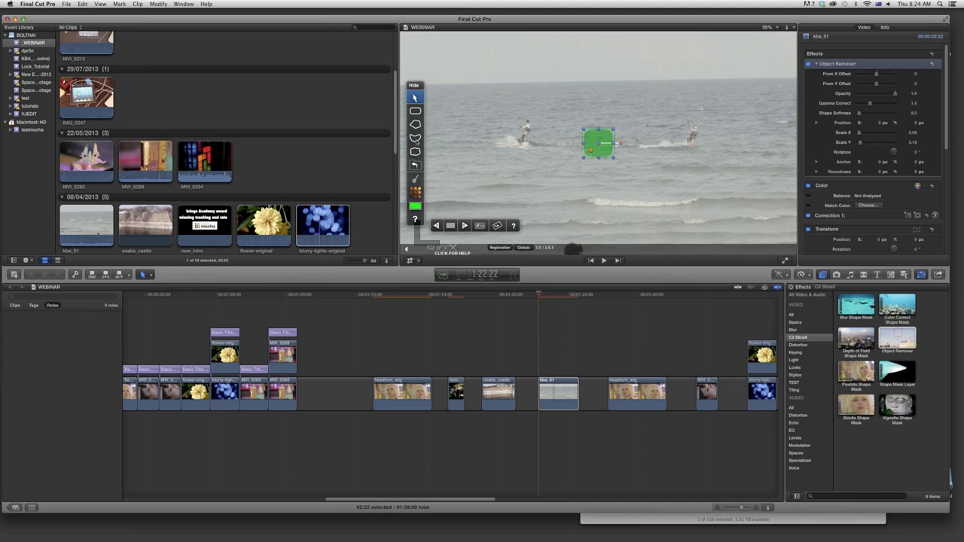
# - Draw a closed curved mask around the left-hand kitesurfer and his spray in the kba_01 clip
pyautogui.click(415, 138)
pyautogui.click(510, 118)
pyautogui.click(490, 131)
pyautogui.click(487, 149)
pyautogui.click(520, 155)
pyautogui.click(534, 157)
pyautogui.click(543, 156)
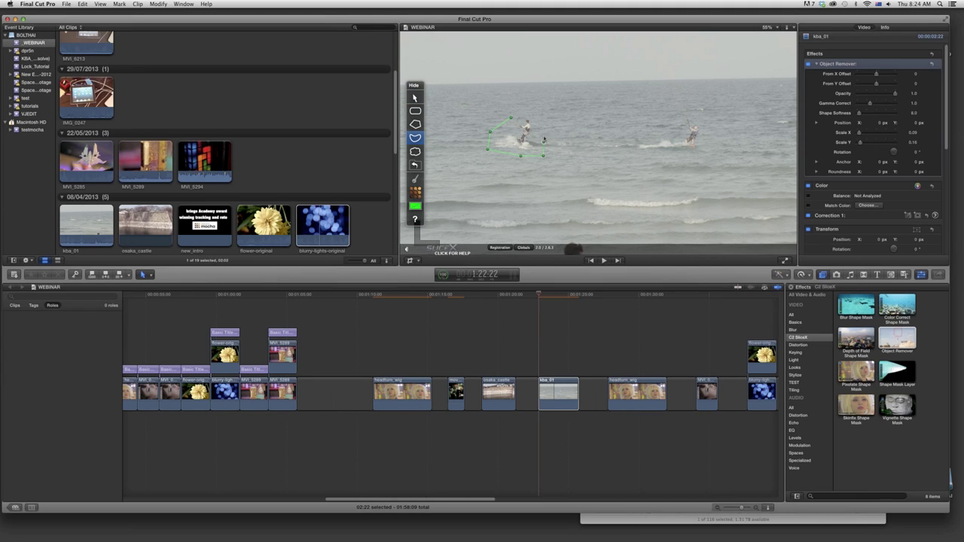
pyautogui.click(536, 117)
pyautogui.click(512, 118)
pyautogui.click(512, 119)
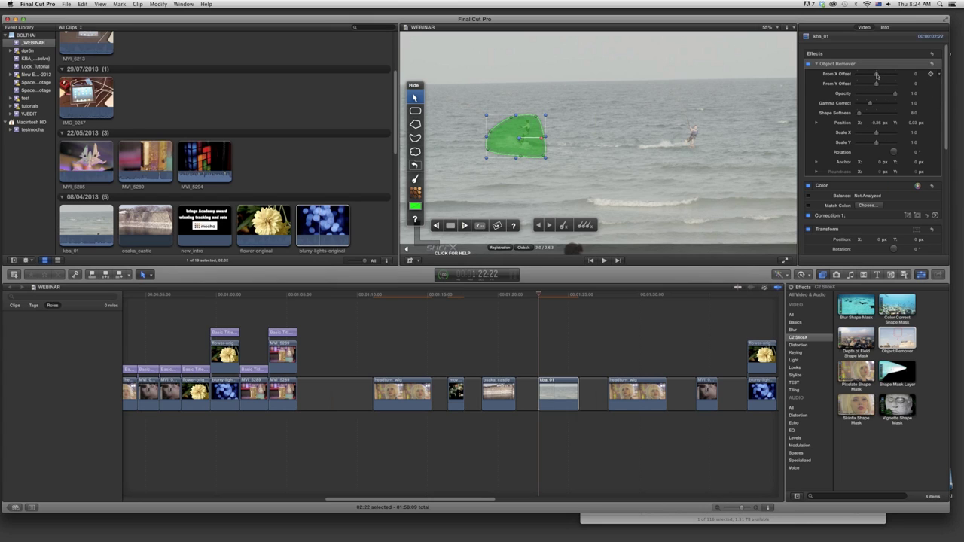
# - Set the Object Remover's From X Offset to about 288 and From Y Offset to about -68
pyautogui.moveTo(877, 74)
pyautogui.mouseDown()
pyautogui.moveTo(885, 74)
pyautogui.moveTo(874, 85)
pyautogui.mouseUp()
pyautogui.moveTo(875, 85); pyautogui.dragTo(876, 85)
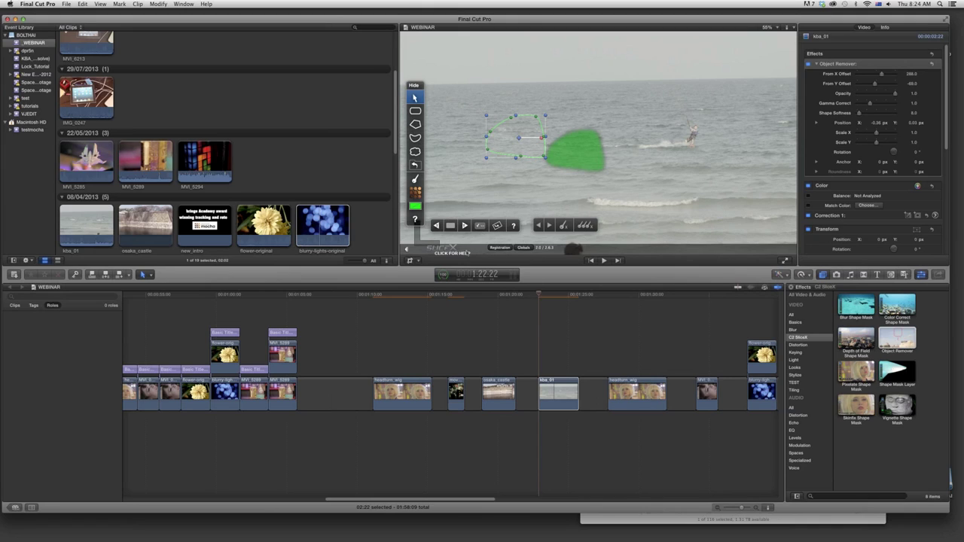
# - Track the kitesurfer mask forward through the kba_01 clip and return the playhead to 1:22:22
pyautogui.click(543, 294)
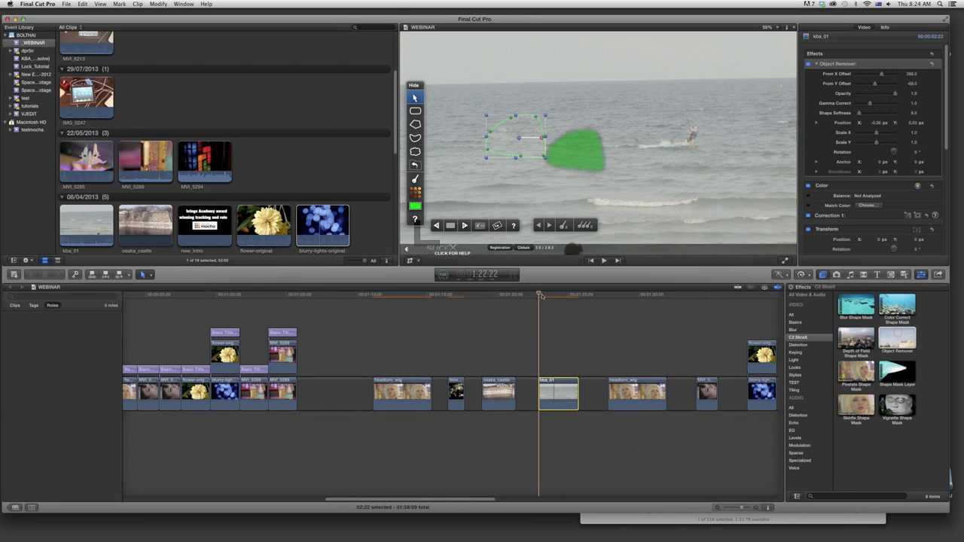
pyautogui.click(465, 227)
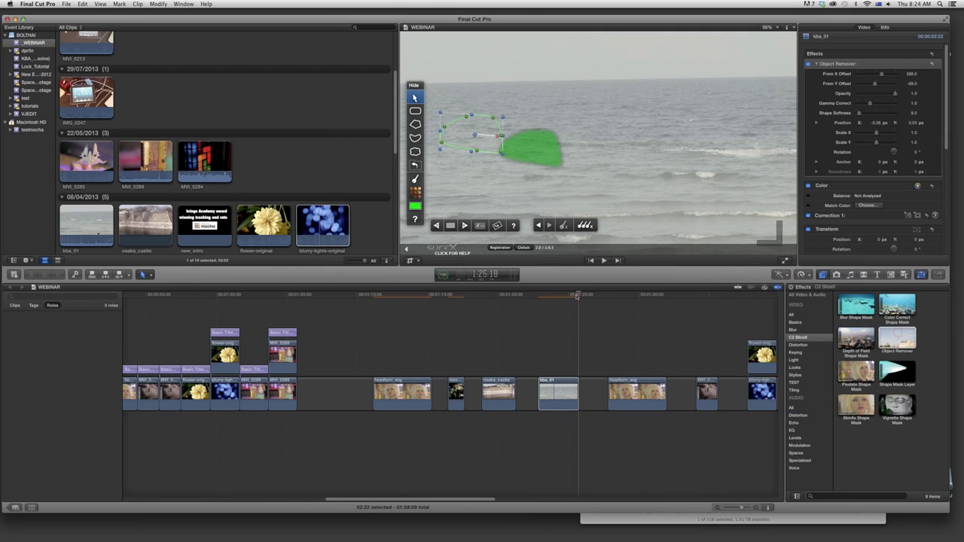
pyautogui.click(557, 295)
pyautogui.click(538, 225)
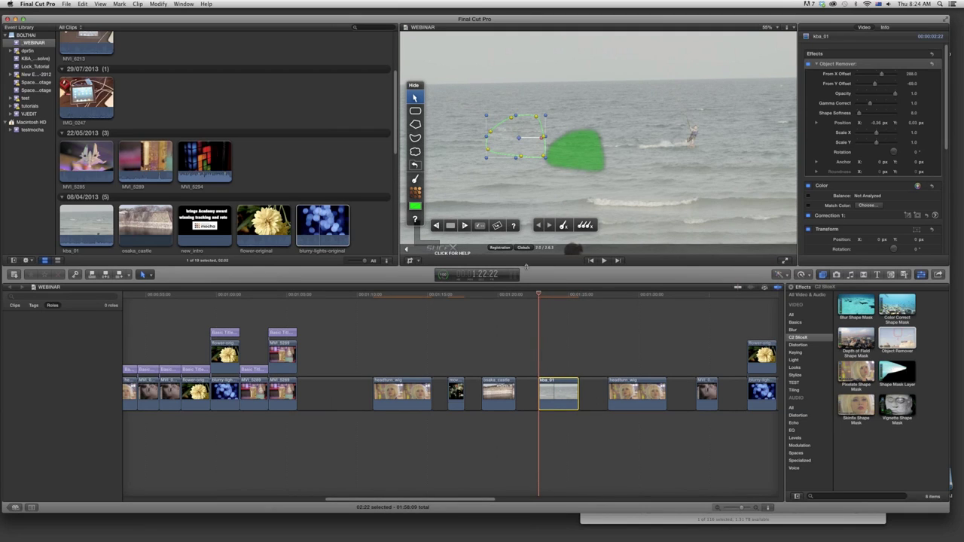
# - Render the kba_01 clip and play it back repeatedly to check the kitesurfer's removal
pyautogui.hotkey('ctrl', 'r')
pyautogui.press('space')
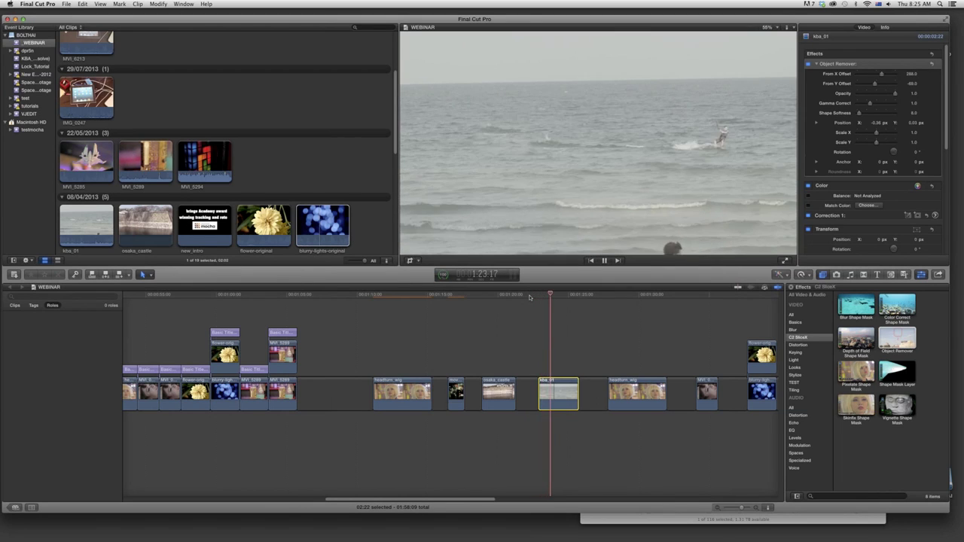
pyautogui.click(528, 295)
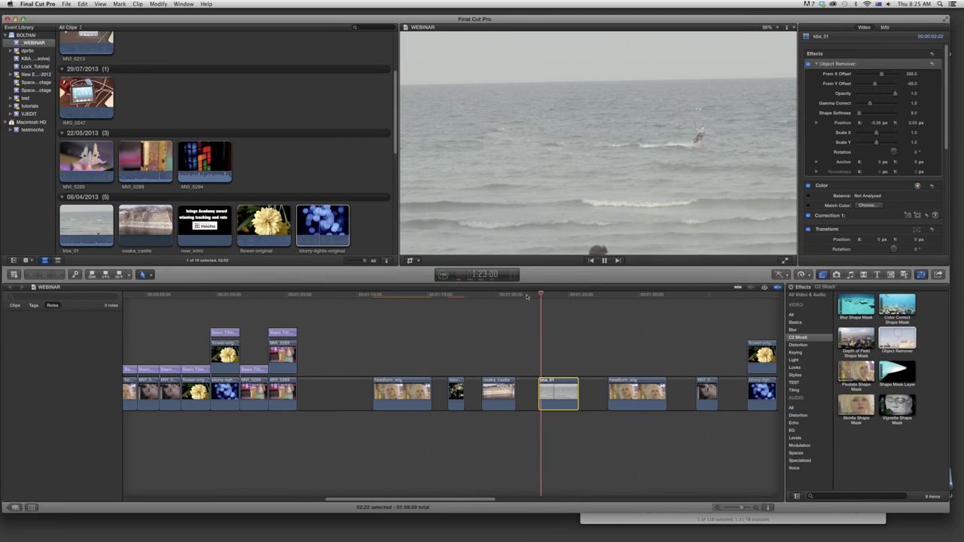
# - Play the kba_01 clip forward and in reverse to recheck the kitesurfer's removal, and re-enable editing of its mask
pyautogui.press('space')
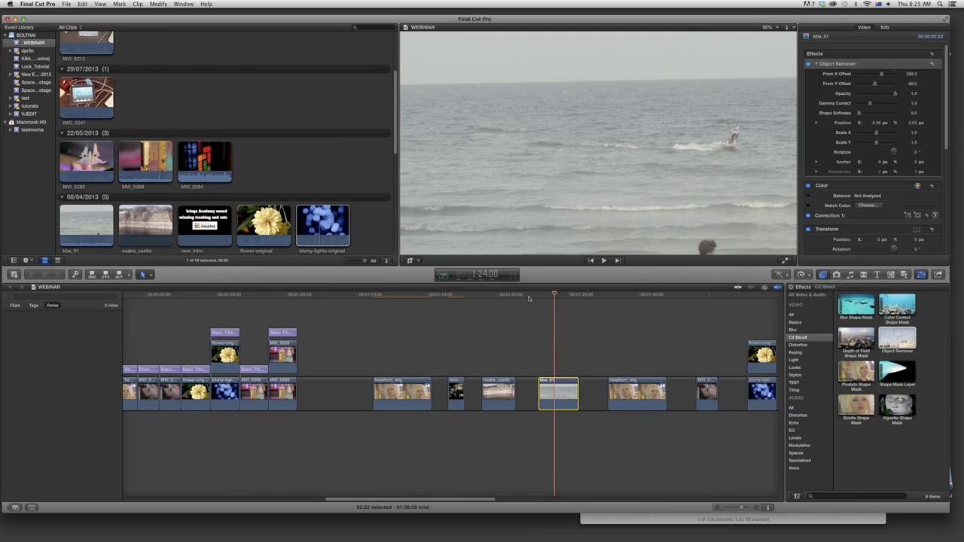
pyautogui.press('j')
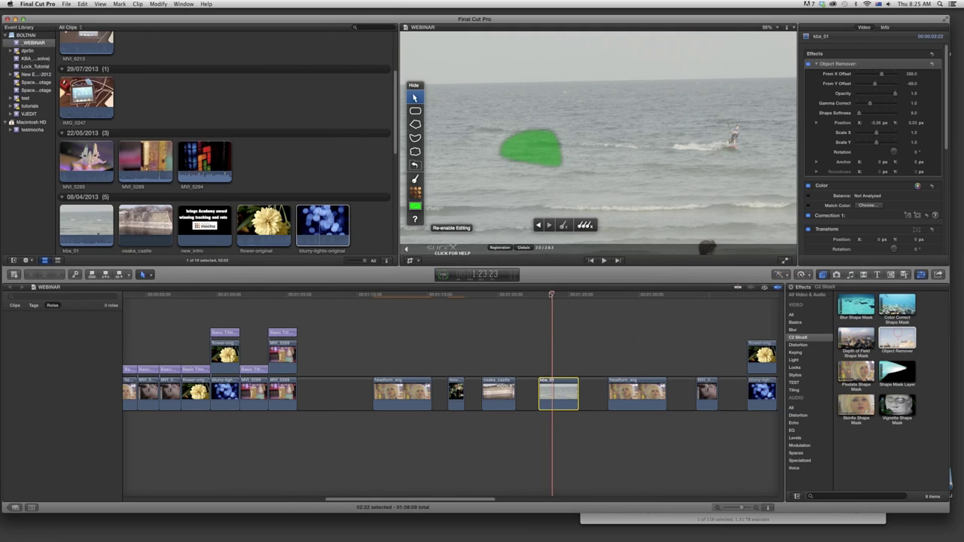
pyautogui.press('k')
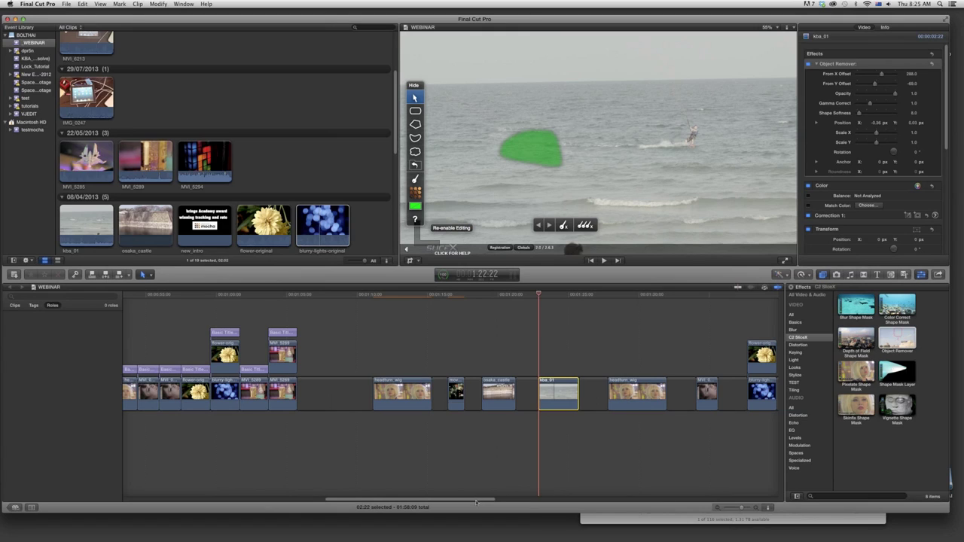
pyautogui.moveTo(476, 502); pyautogui.dragTo(489, 502)
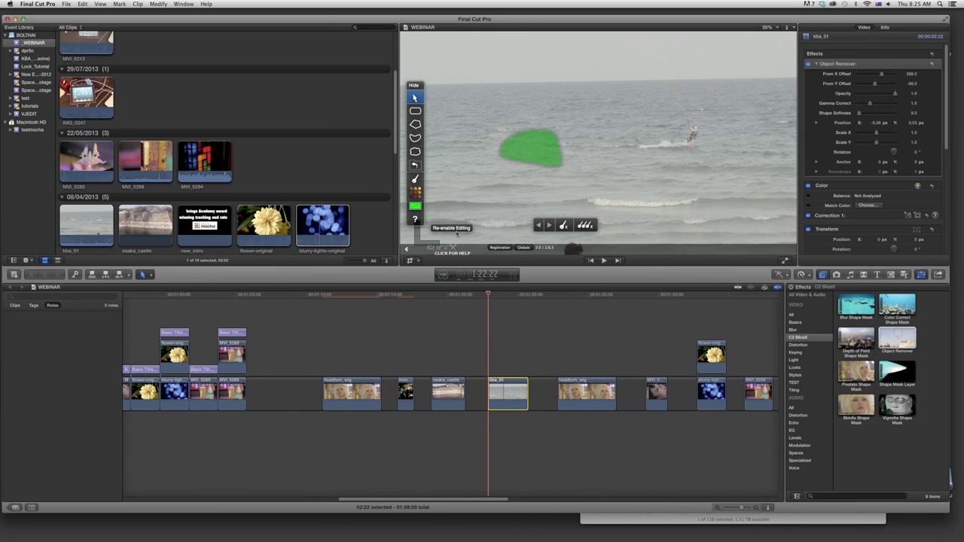
pyautogui.click(456, 231)
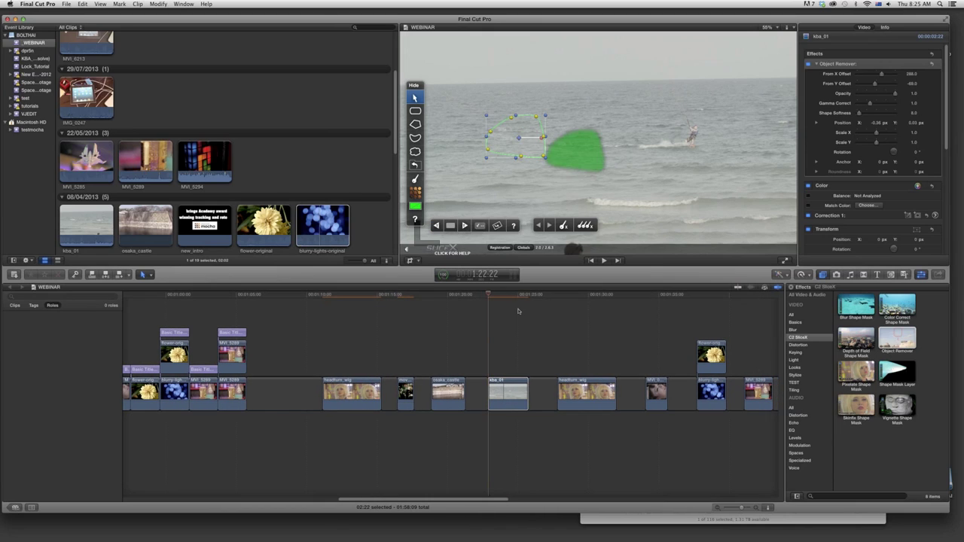
# - Apply the Pixelate Shape Mask effect to the headturn_wig clip that follows kba_01, with the playhead at 1:27:21
pyautogui.moveTo(497, 296); pyautogui.dragTo(561, 299)
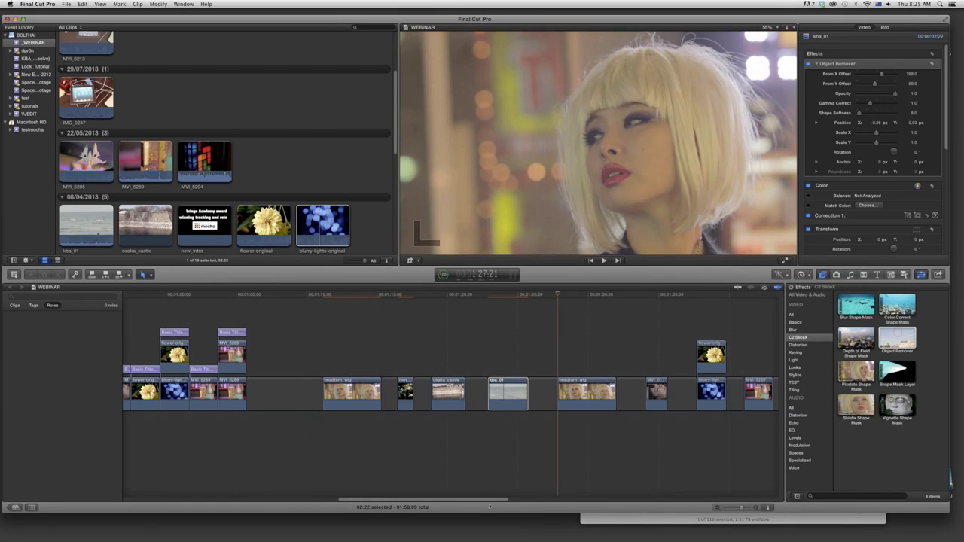
pyautogui.moveTo(487, 502); pyautogui.dragTo(516, 503)
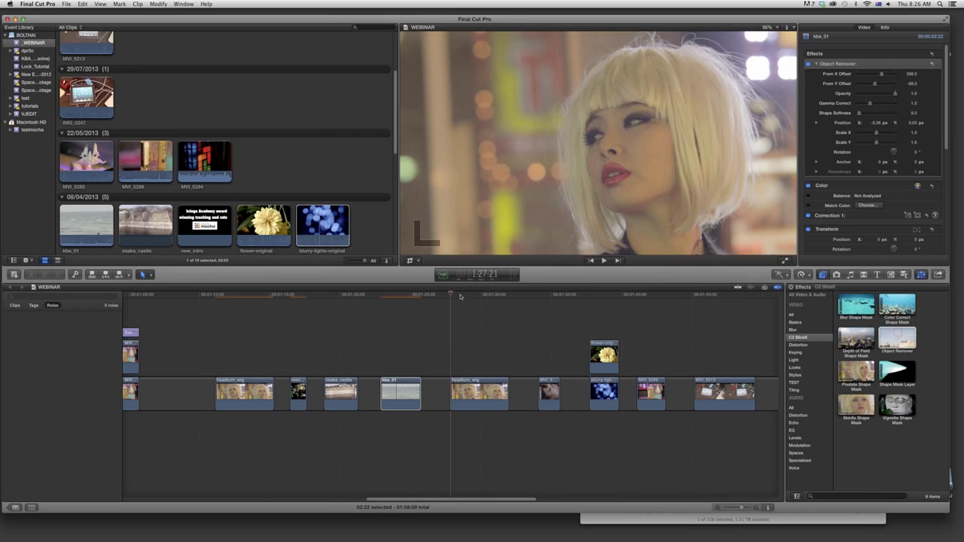
pyautogui.click(460, 296)
pyautogui.click(499, 398)
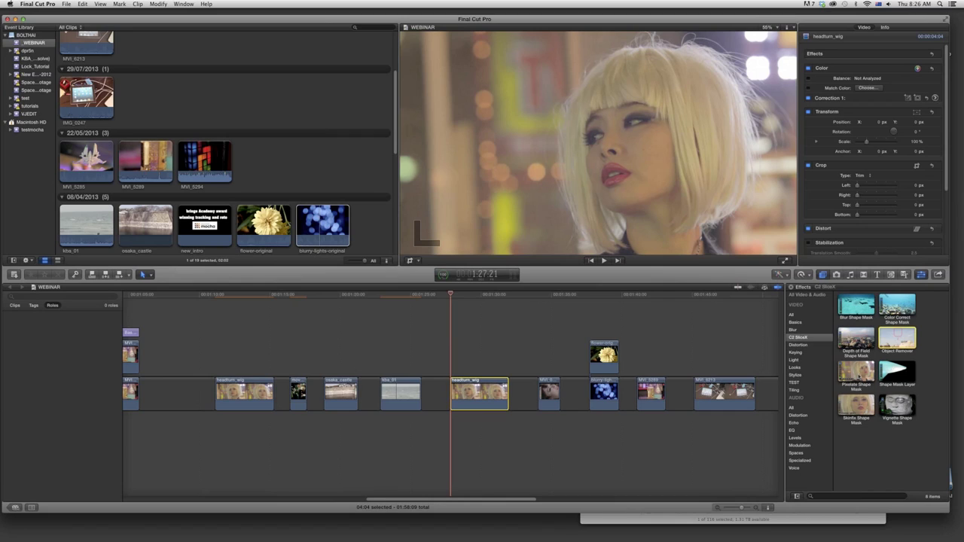
pyautogui.click(897, 339)
pyautogui.click(855, 374)
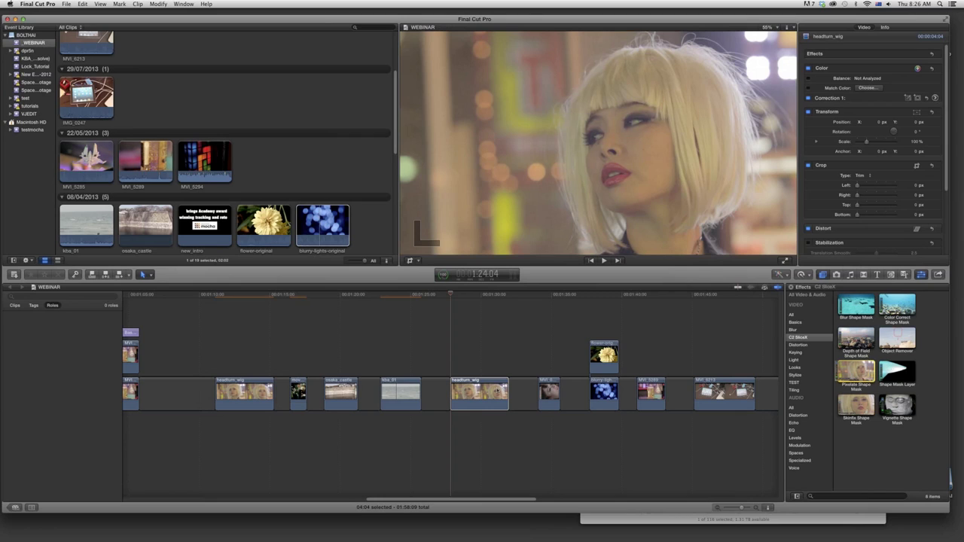
pyautogui.moveTo(857, 371); pyautogui.dragTo(486, 388)
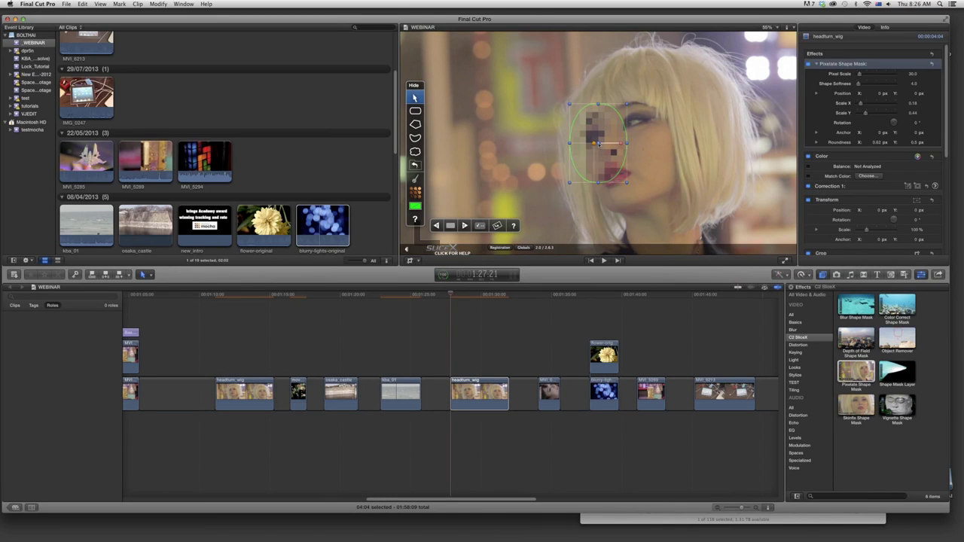
# - Draw a closed curved pixelation mask around the woman's face in the headturn_wig clip, replacing the default ellipse
pyautogui.moveTo(601, 145); pyautogui.dragTo(624, 155)
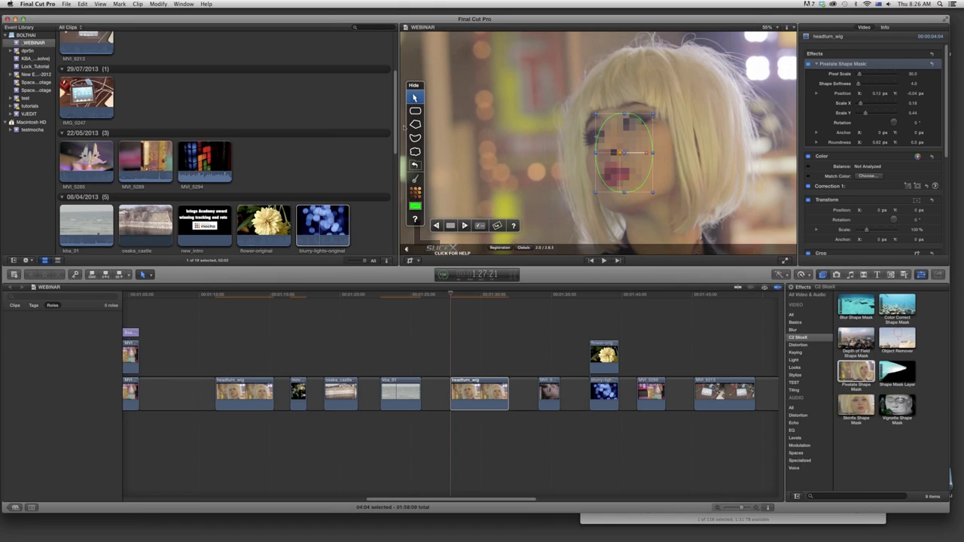
pyautogui.click(415, 138)
pyautogui.click(587, 149)
pyautogui.click(587, 128)
pyautogui.click(610, 110)
pyautogui.click(640, 111)
pyautogui.click(664, 121)
pyautogui.click(674, 177)
pyautogui.click(671, 198)
pyautogui.click(628, 209)
pyautogui.click(607, 212)
pyautogui.click(591, 184)
pyautogui.click(588, 160)
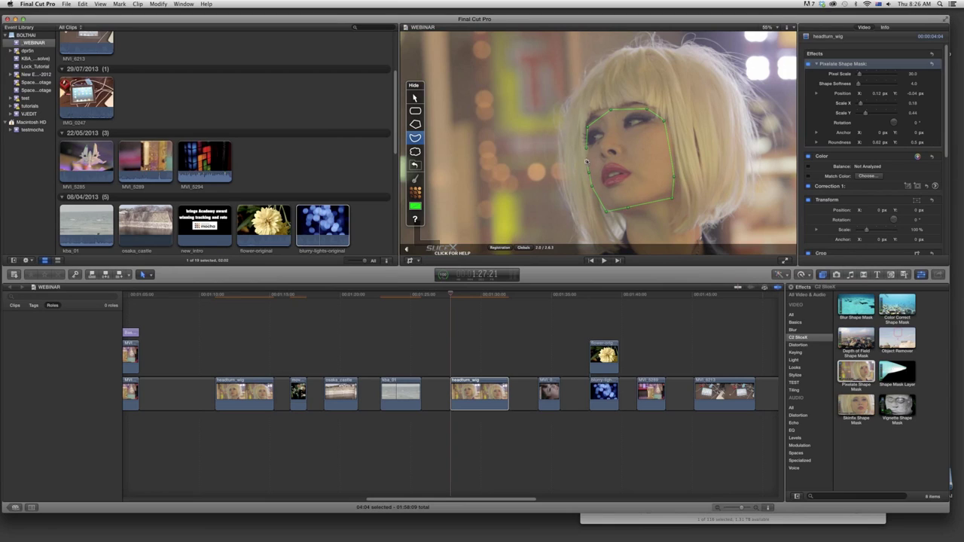
pyautogui.click(587, 148)
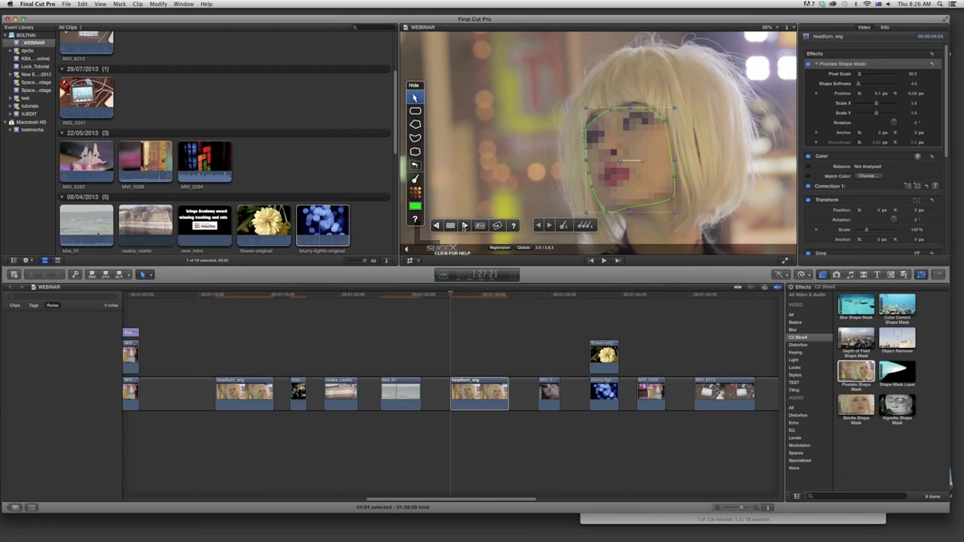
# - Track the face mask forward through the headturn_wig clip
pyautogui.click(465, 226)
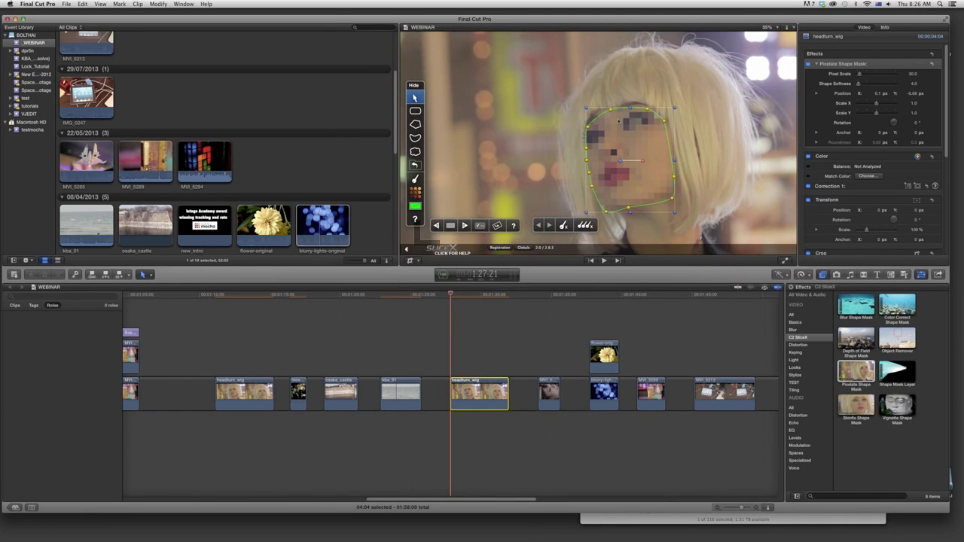
pyautogui.click(612, 110)
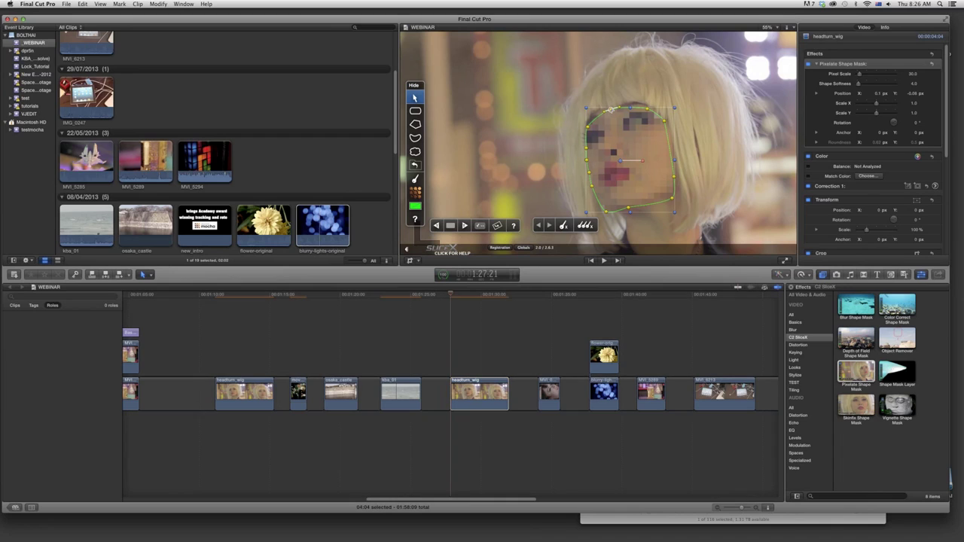
# - Reshape the face mask at 1:29:17 by moving its points out to fit the face from forehead to chin
pyautogui.click(476, 298)
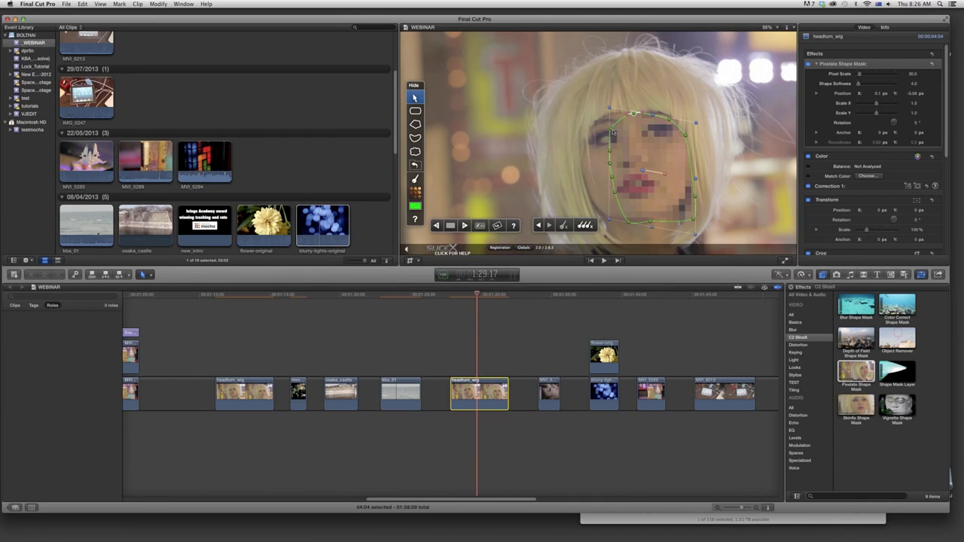
pyautogui.moveTo(610, 130); pyautogui.dragTo(607, 220)
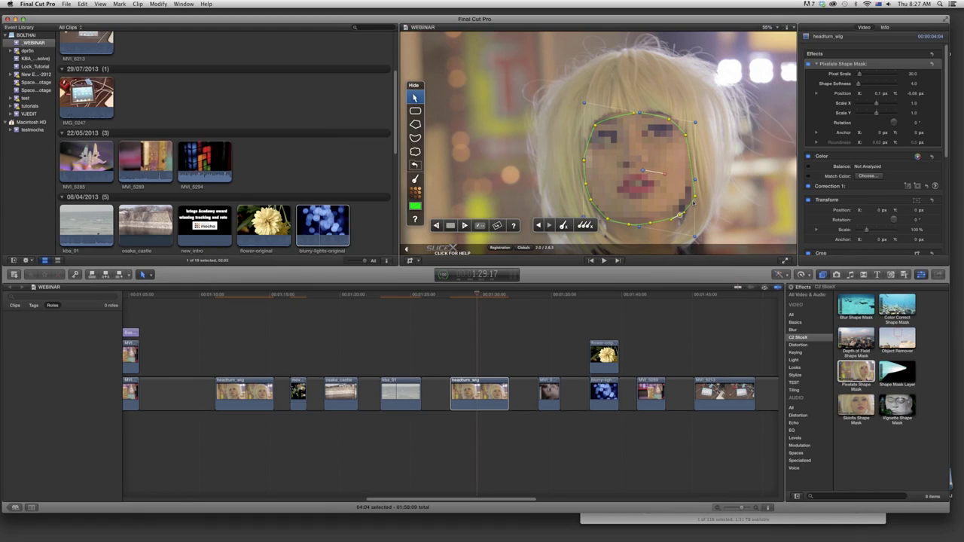
pyautogui.moveTo(697, 200); pyautogui.dragTo(691, 197)
# - Reshape the face mask at the clip's end, 1:31:24, moving its cheek-side points out to the edge of the face
pyautogui.click(485, 296)
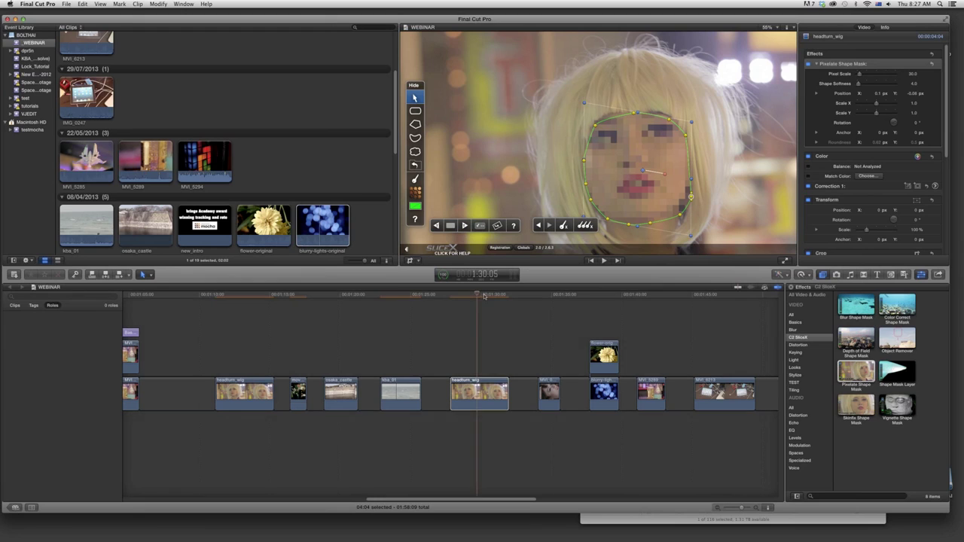
pyautogui.moveTo(484, 295); pyautogui.dragTo(507, 296)
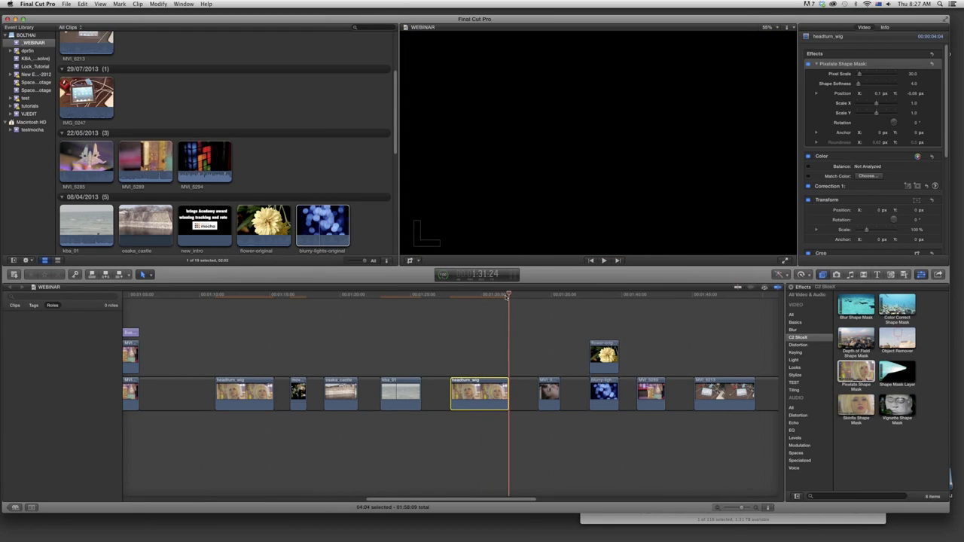
pyautogui.moveTo(632, 140); pyautogui.dragTo(579, 159)
pyautogui.click(615, 128)
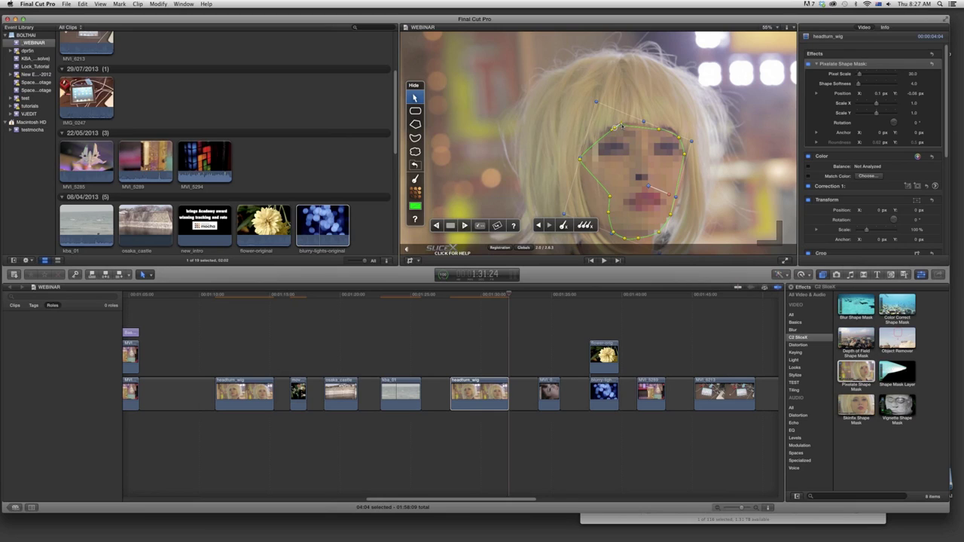
pyautogui.moveTo(610, 197); pyautogui.dragTo(585, 198)
# - Refine the face mask at 1:28:15, undoing the accidental shift of the whole shape and adjusting the points along the cheek and jaw
pyautogui.moveTo(494, 295); pyautogui.dragTo(454, 296)
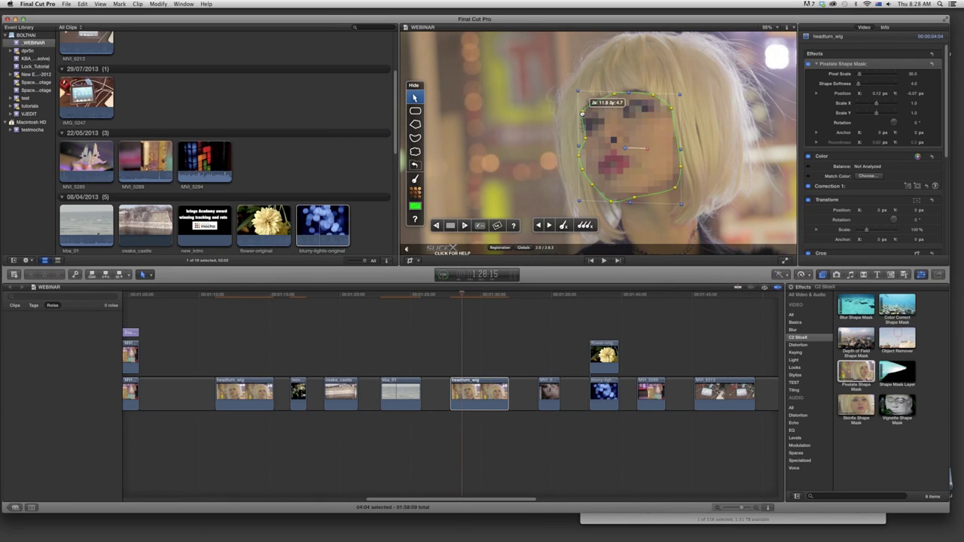
pyautogui.click(83, 5)
pyautogui.click(85, 13)
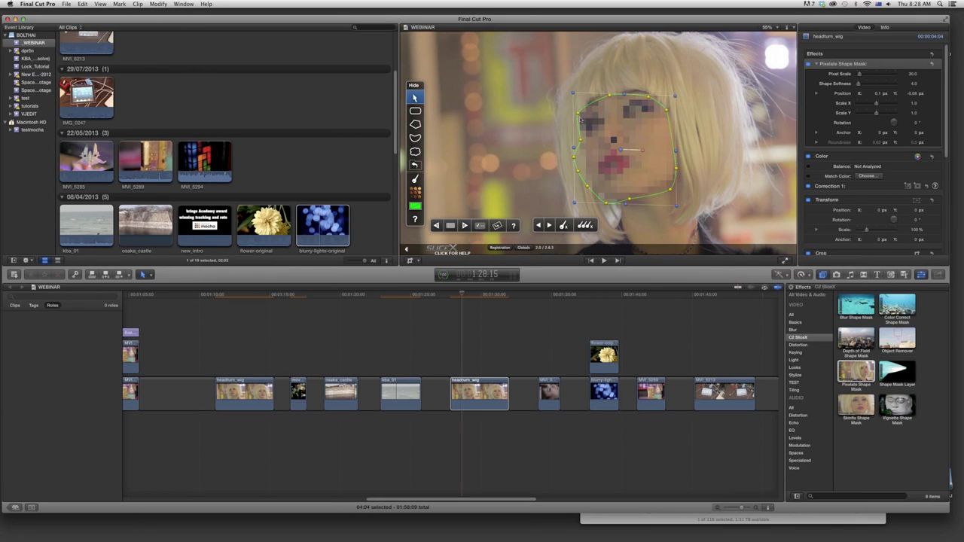
pyautogui.moveTo(578, 115); pyautogui.dragTo(578, 114)
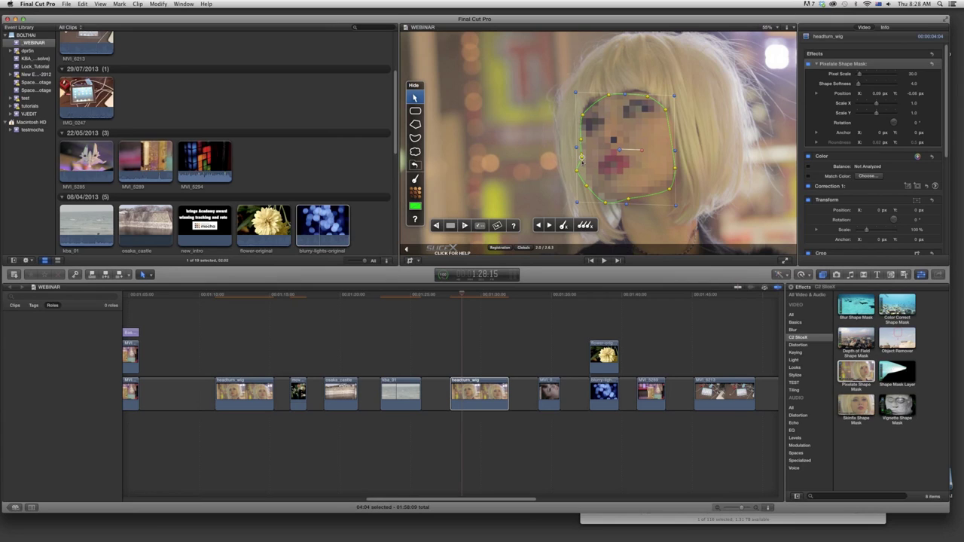
pyautogui.moveTo(581, 171); pyautogui.dragTo(607, 199)
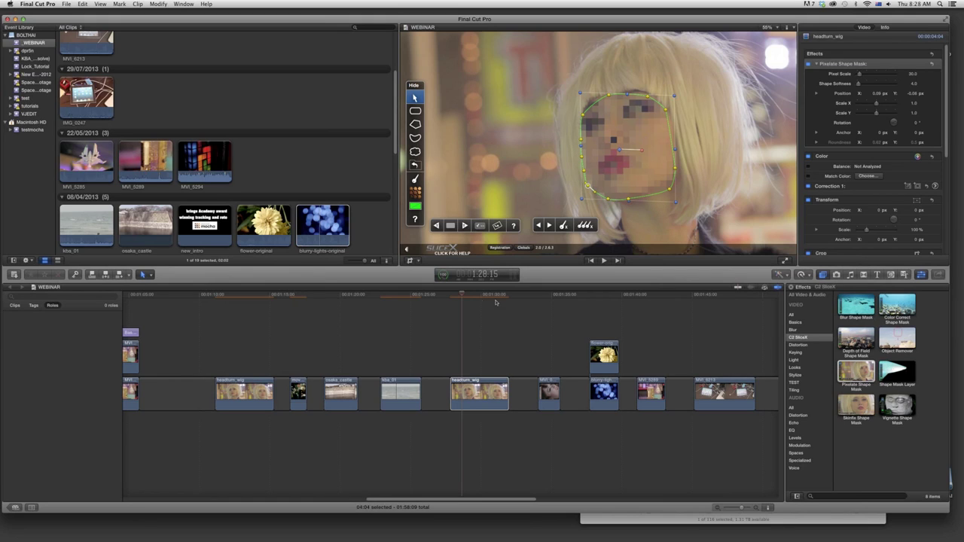
# - Play the headturn_wig clip from its start to check the face pixelation, and return the playhead to 1:27:21
pyautogui.click(461, 295)
pyautogui.moveTo(460, 294)
pyautogui.mouseDown()
pyautogui.moveTo(452, 296)
pyautogui.moveTo(493, 301)
pyautogui.moveTo(450, 301)
pyautogui.mouseUp()
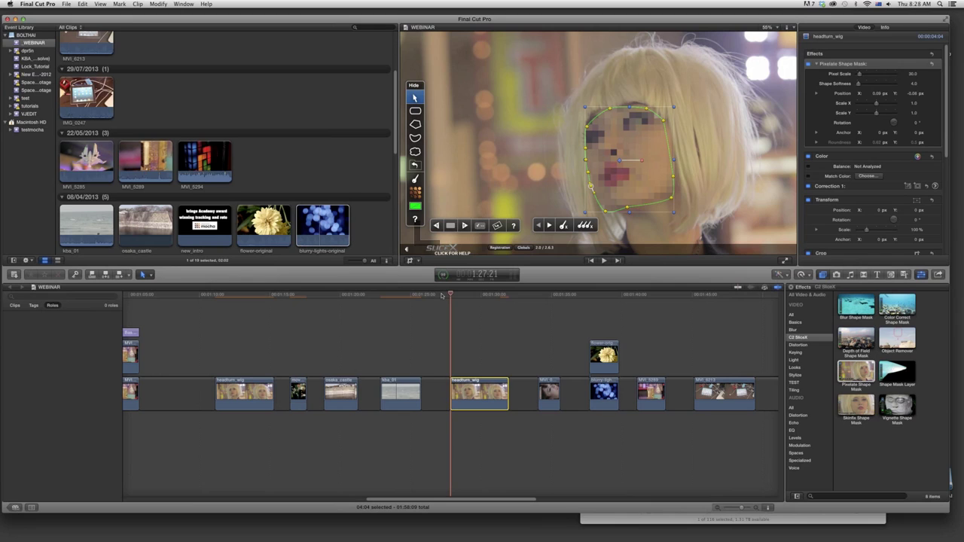
pyautogui.press('space')
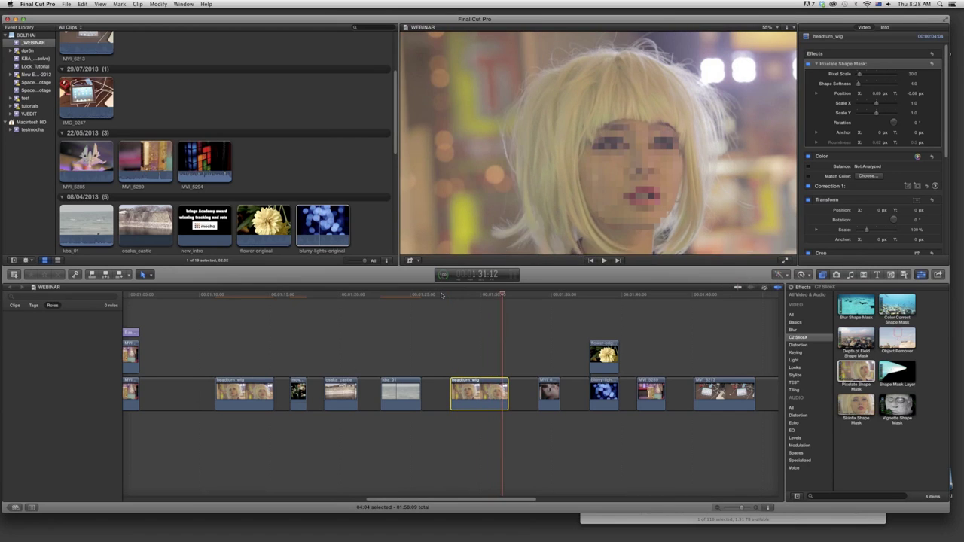
pyautogui.press('space')
pyautogui.click(469, 296)
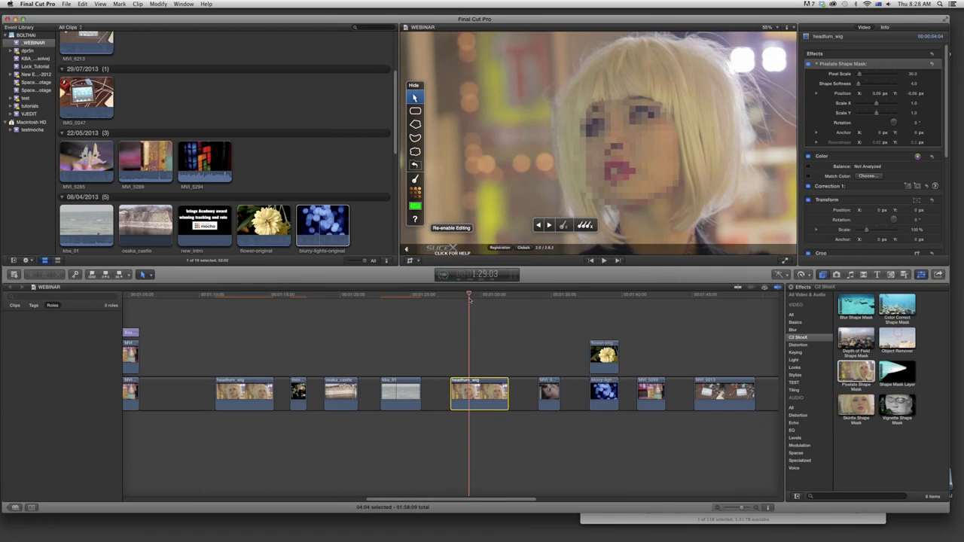
pyautogui.moveTo(469, 295); pyautogui.dragTo(451, 295)
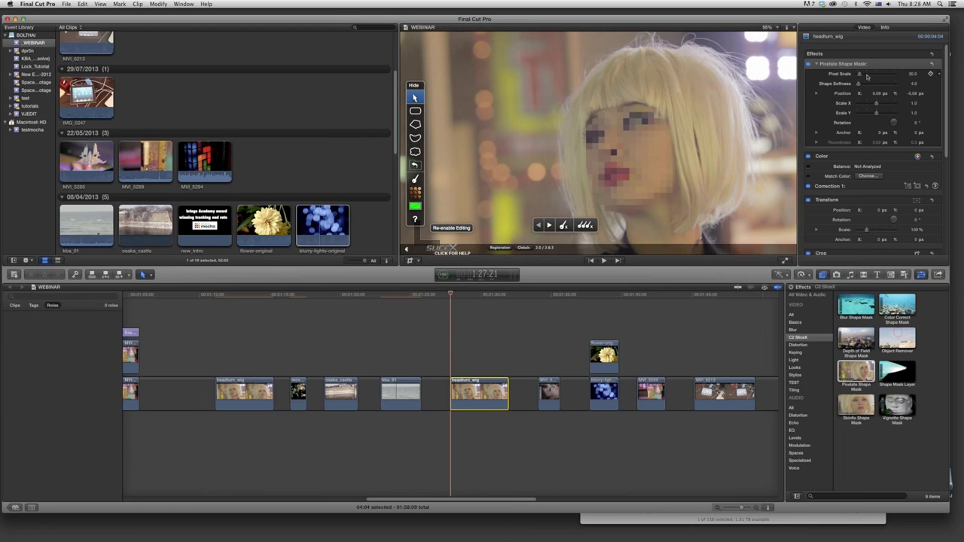
pyautogui.moveTo(864, 76)
pyautogui.mouseDown()
pyautogui.moveTo(870, 87)
pyautogui.moveTo(856, 86)
pyautogui.moveTo(879, 86)
pyautogui.moveTo(866, 87)
pyautogui.mouseUp()
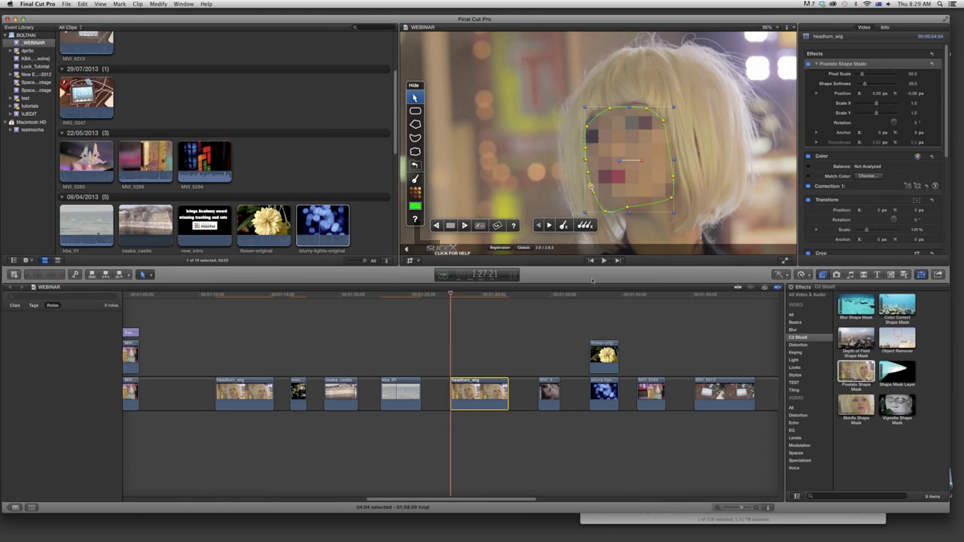
pyautogui.click(467, 299)
pyautogui.moveTo(467, 298); pyautogui.dragTo(451, 298)
# - Apply the Skinfix Shape Mask effect to the MVI_0155 clip at 1:34:02 and select that clip
pyautogui.moveTo(546, 298); pyautogui.dragTo(539, 297)
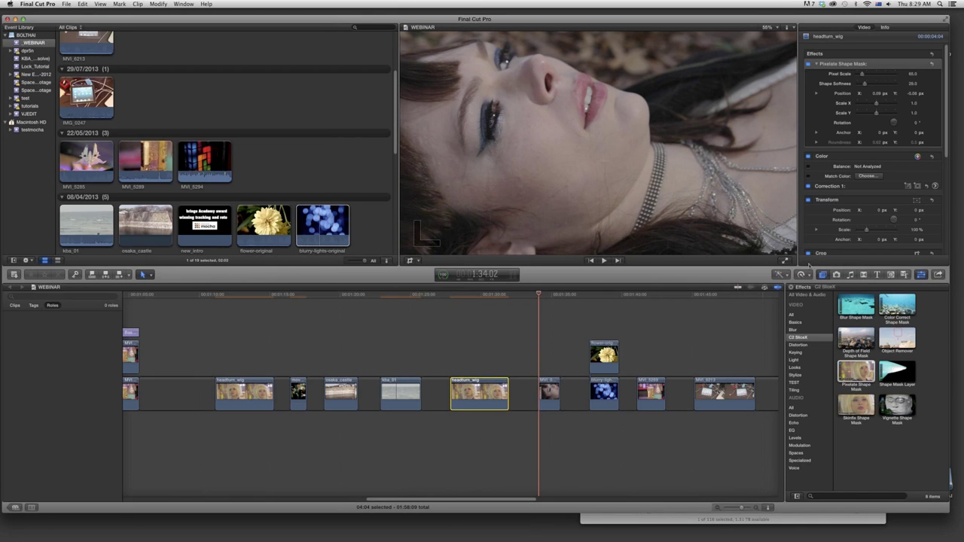
pyautogui.click(857, 370)
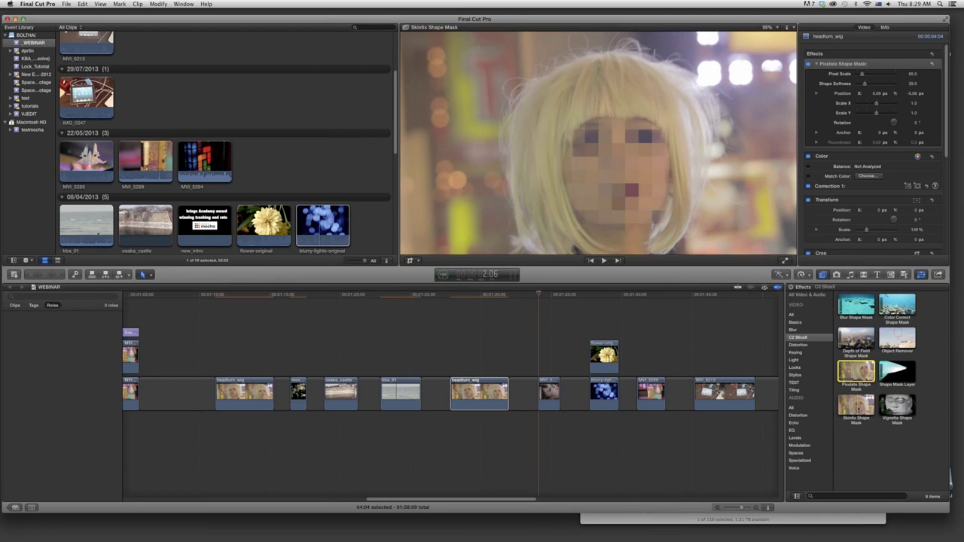
pyautogui.moveTo(858, 403); pyautogui.dragTo(550, 393)
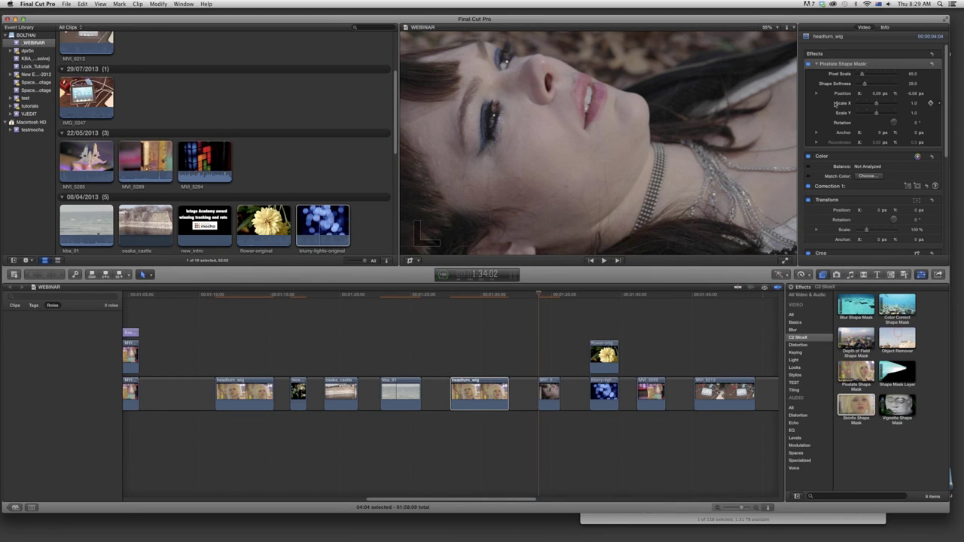
pyautogui.click(550, 388)
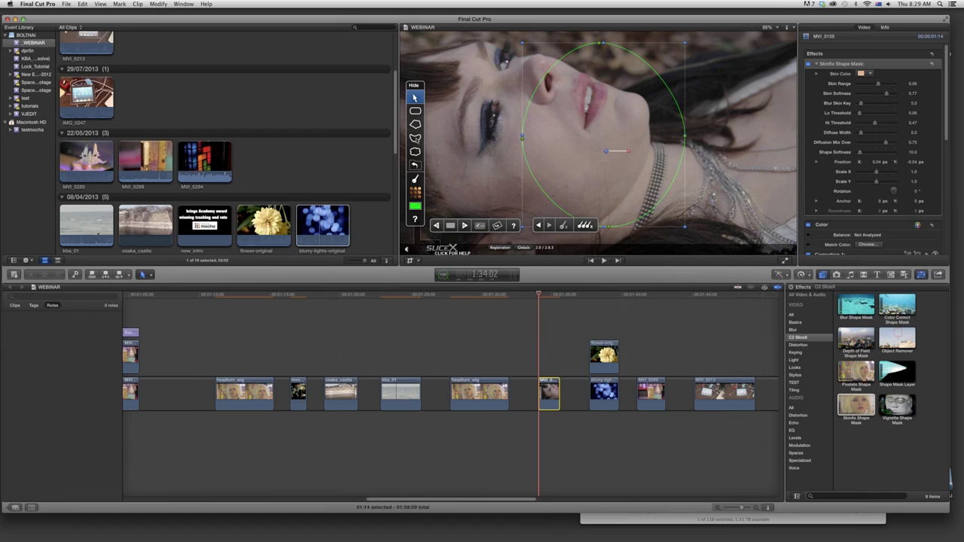
# - Draw a closed curved Skinfix mask around the woman's near cheek, temple and jaw in the MVI_0155 clip
pyautogui.click(415, 138)
pyautogui.click(438, 143)
pyautogui.click(450, 153)
pyautogui.click(493, 162)
pyautogui.click(512, 154)
pyautogui.click(610, 148)
pyautogui.click(620, 148)
pyautogui.click(633, 176)
pyautogui.click(616, 208)
pyautogui.click(566, 225)
pyautogui.click(486, 208)
pyautogui.click(455, 202)
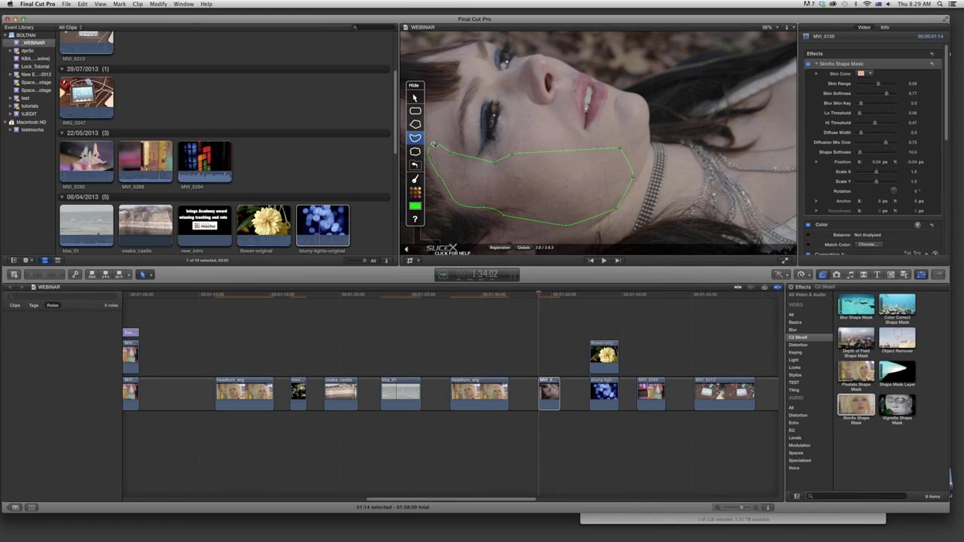
pyautogui.click(437, 144)
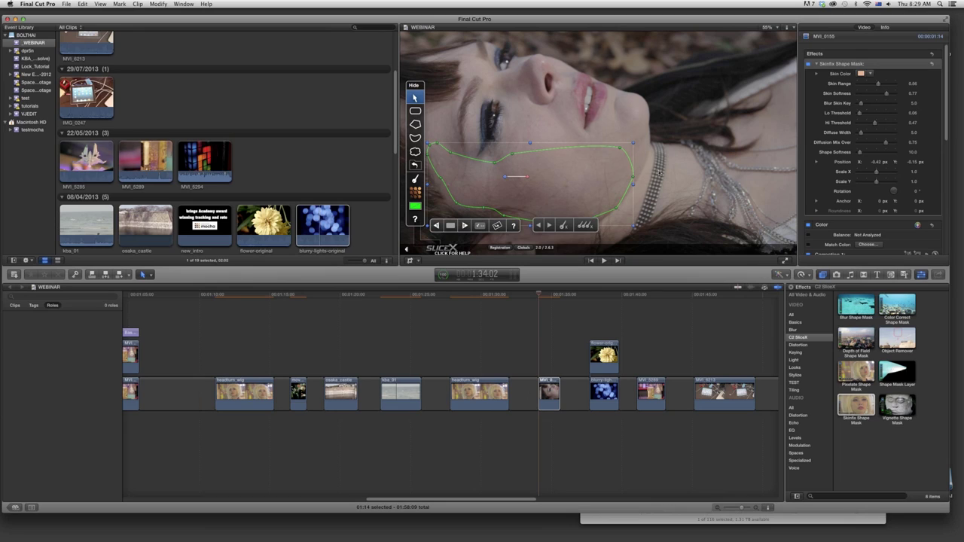
# - Sample the woman's cheek inside the mask as the Skinfix effect's Skin Color
pyautogui.click(861, 74)
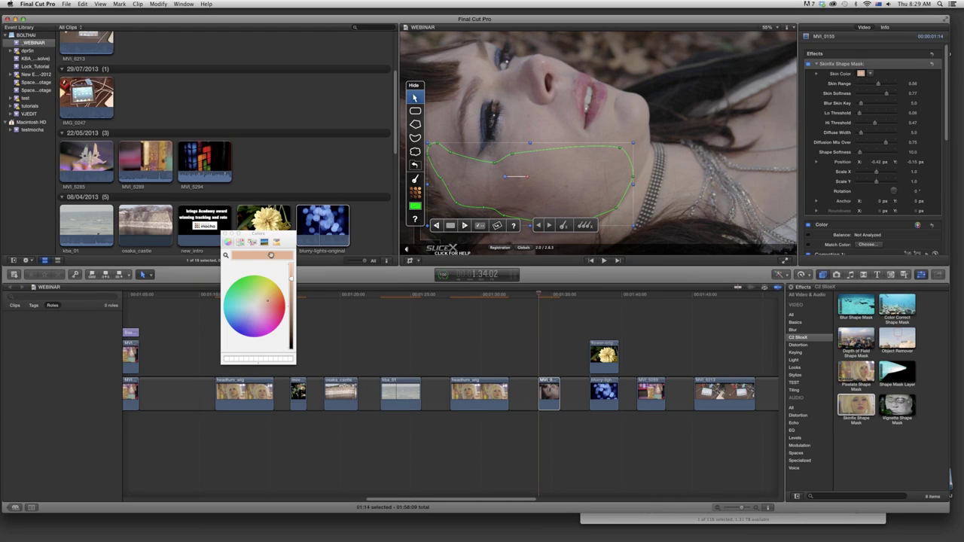
pyautogui.moveTo(287, 237); pyautogui.dragTo(392, 182)
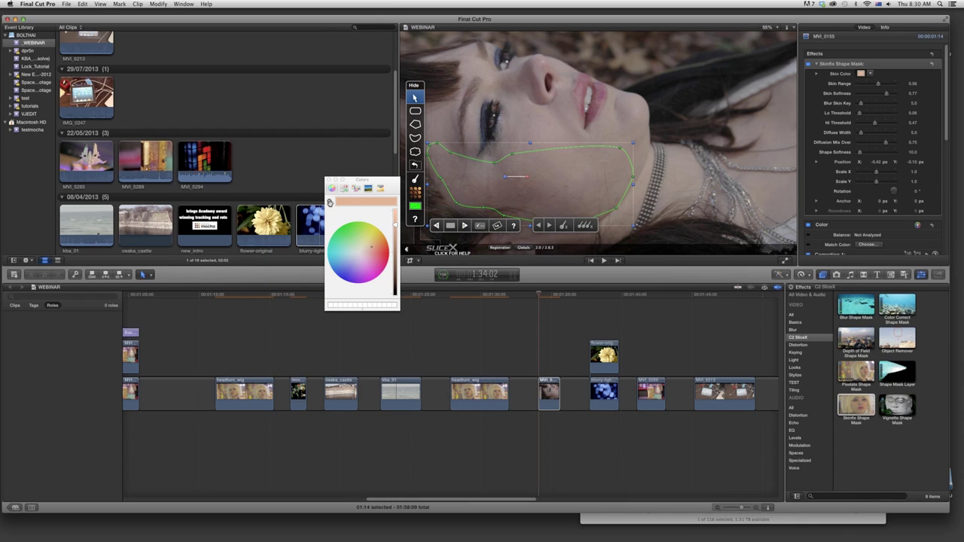
pyautogui.click(329, 202)
pyautogui.click(544, 166)
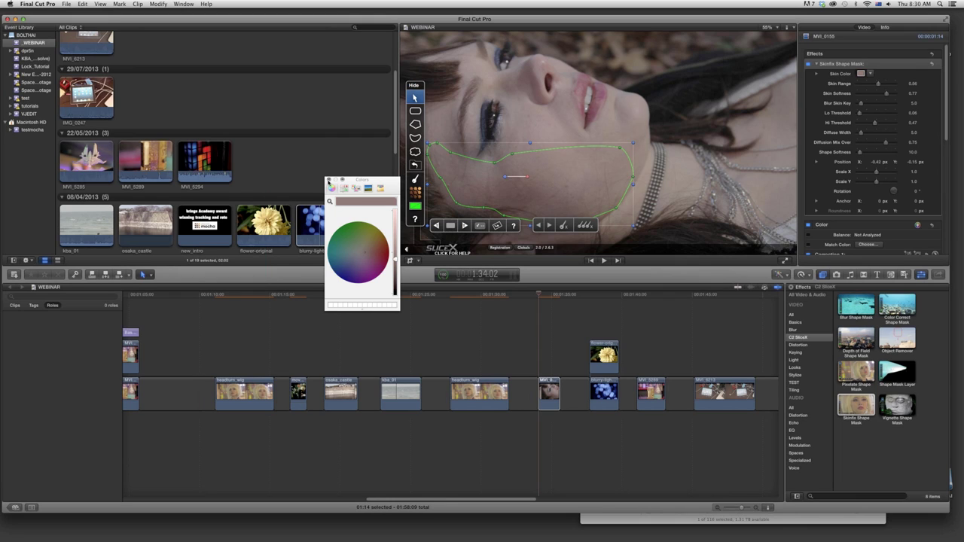
pyautogui.click(329, 181)
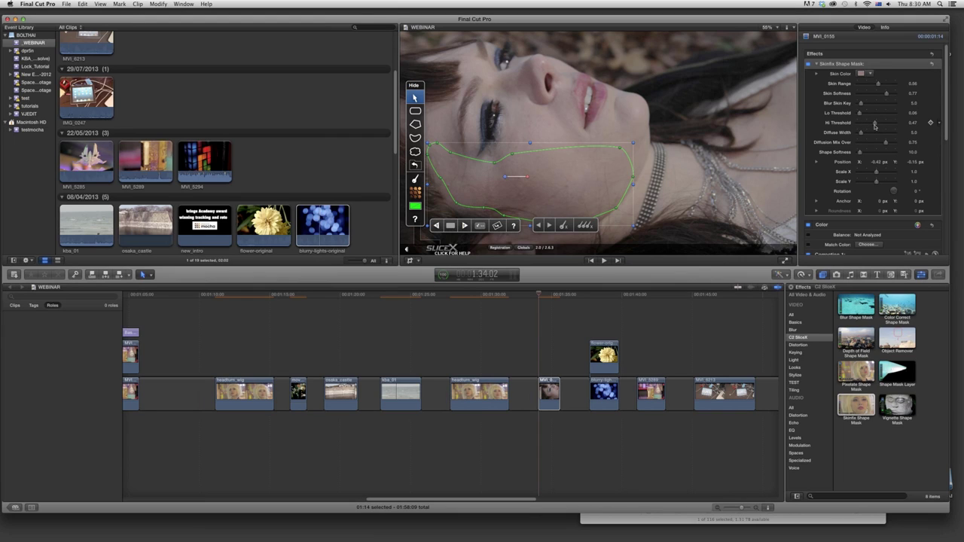
# - Set Skinfix Lo Threshold to 0.35, Hi Threshold to 0, Diffuse Width to about 12 and Diffusion Mix Over to 0.67, and compare with the effect off
pyautogui.moveTo(876, 126)
pyautogui.mouseDown()
pyautogui.moveTo(854, 126)
pyautogui.moveTo(867, 126)
pyautogui.moveTo(869, 113)
pyautogui.moveTo(862, 132)
pyautogui.moveTo(883, 144)
pyautogui.mouseUp()
pyautogui.click(808, 65)
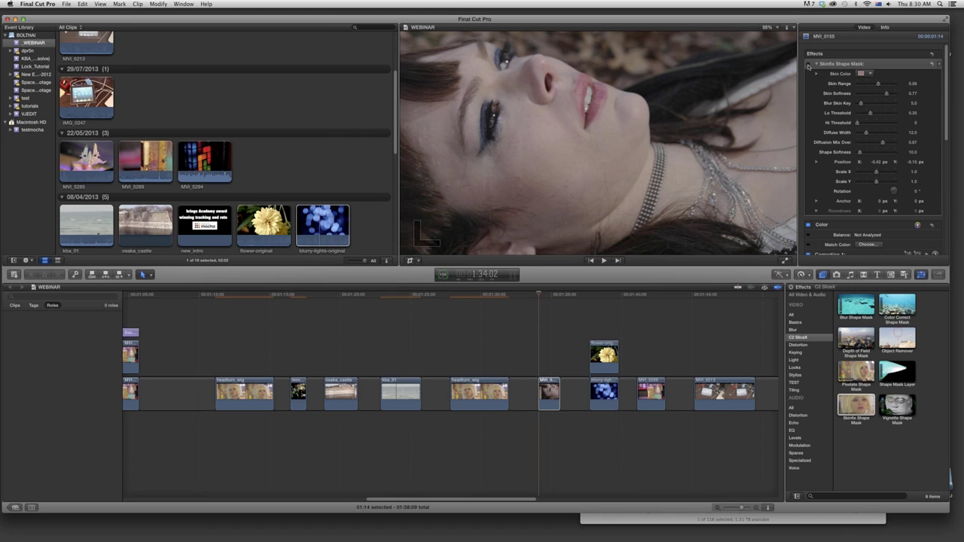
pyautogui.click(808, 64)
pyautogui.click(808, 65)
pyautogui.click(808, 65)
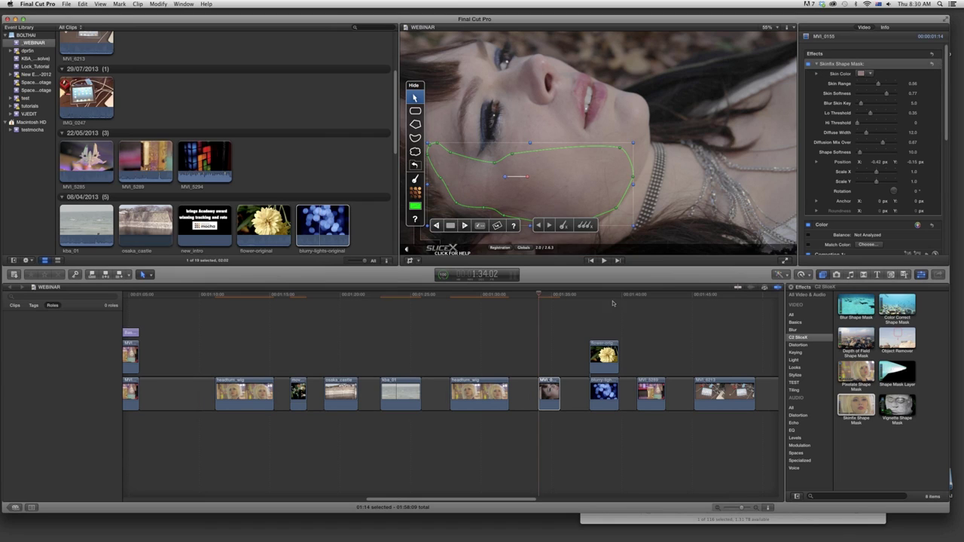
# - Track the Skinfix mask forward from 1:34:02 through the MVI_0155 clip and return the playhead to its start
pyautogui.click(540, 296)
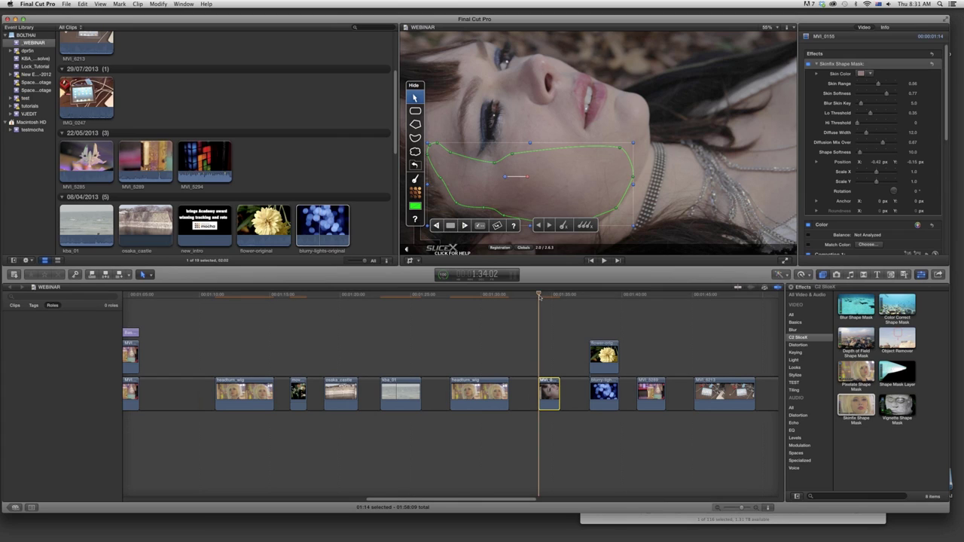
pyautogui.click(464, 225)
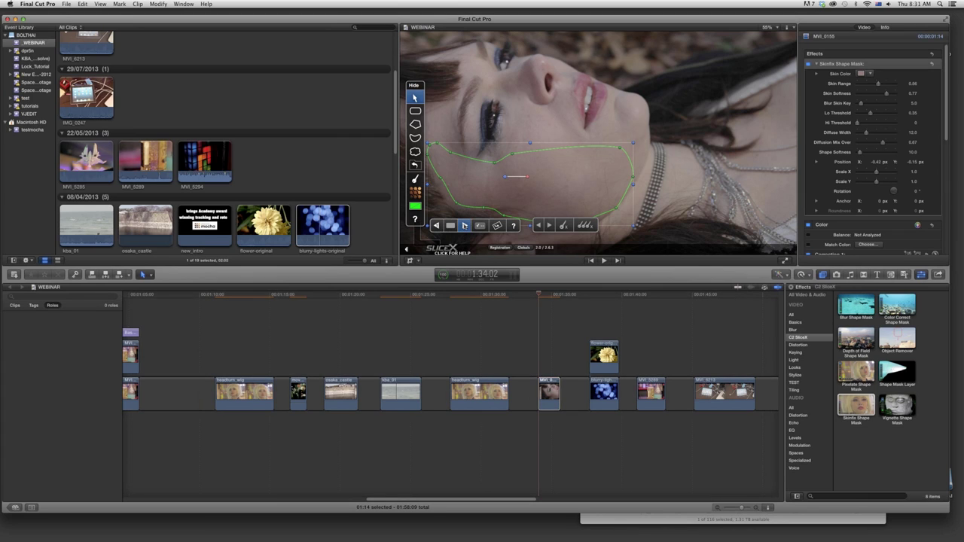
pyautogui.click(584, 226)
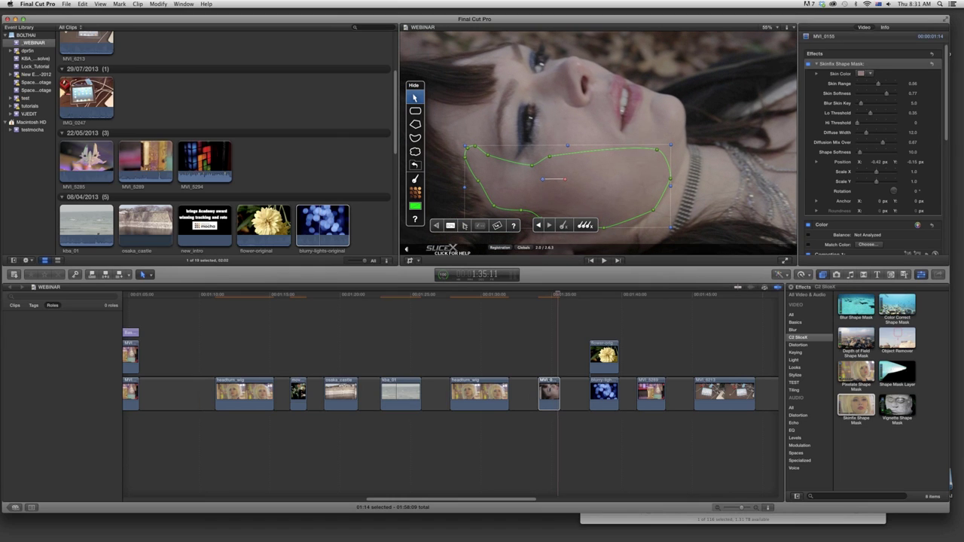
pyautogui.click(555, 296)
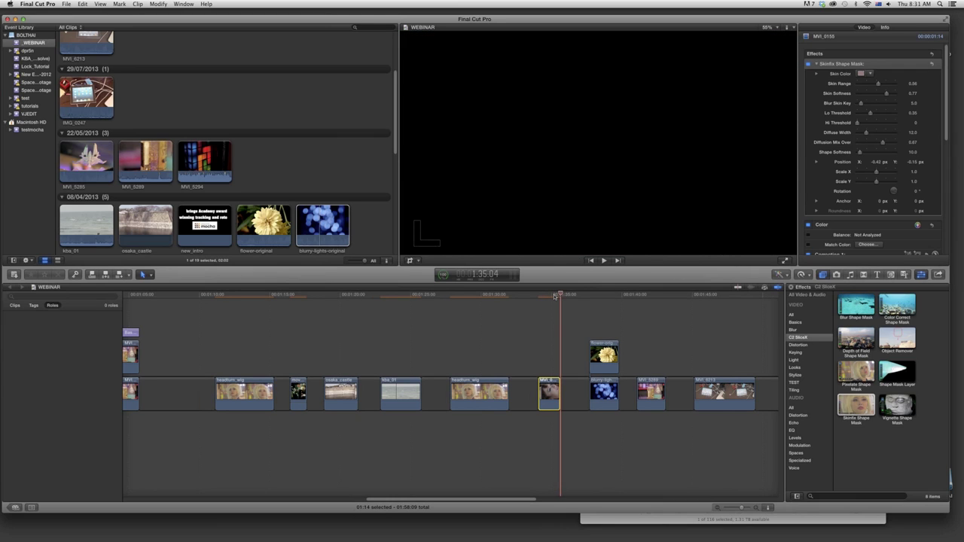
pyautogui.click(540, 296)
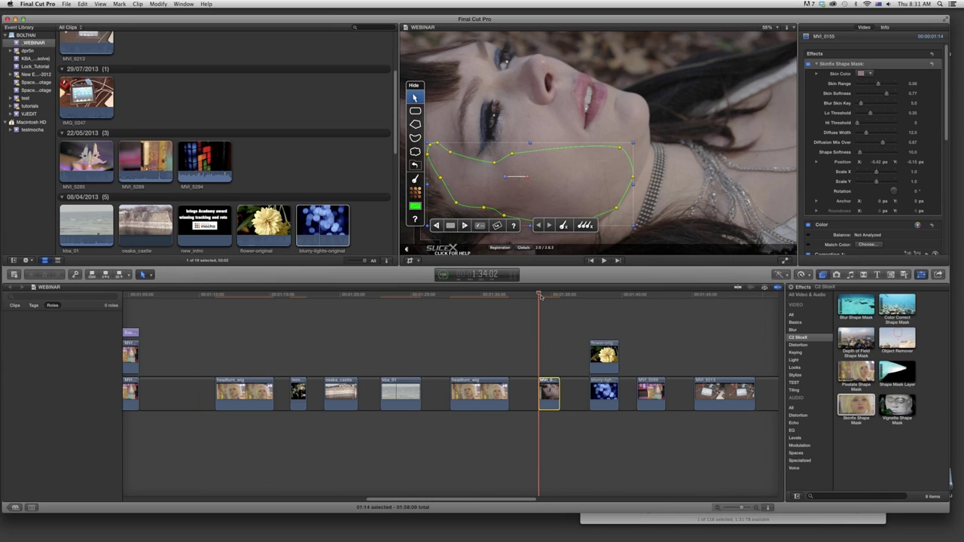
pyautogui.click(956, 56)
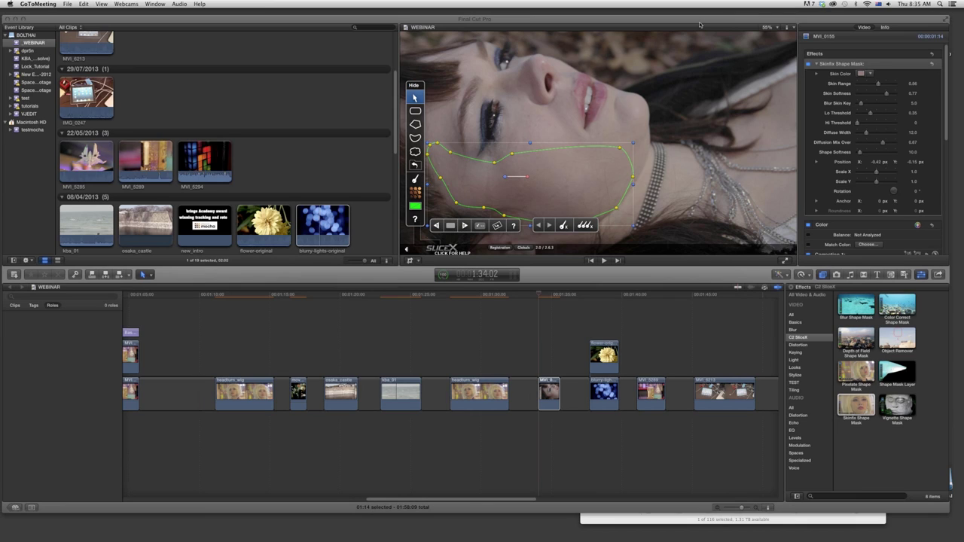
pyautogui.click(699, 25)
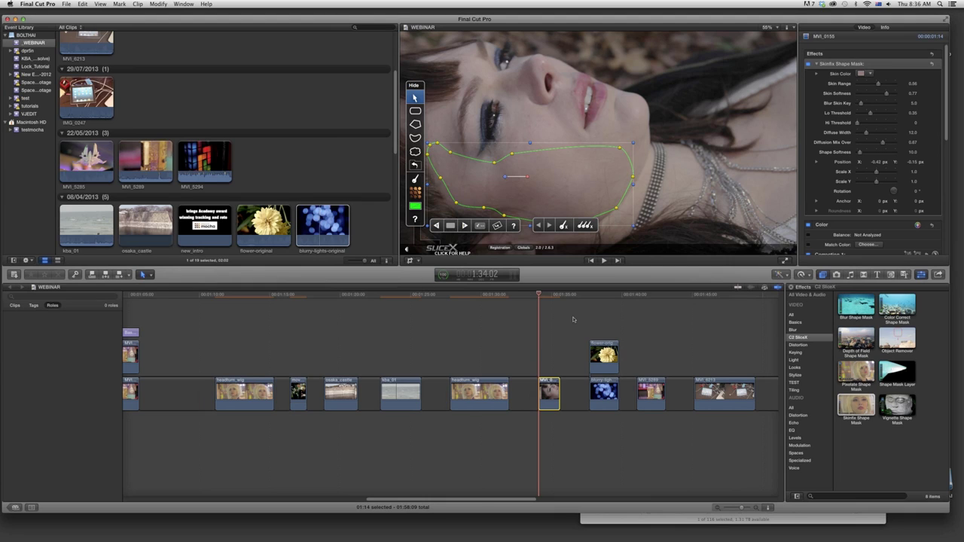
# - Move the playhead to 1:37:18 and select the flower-original clip above the blurry-lights clip
pyautogui.click(582, 296)
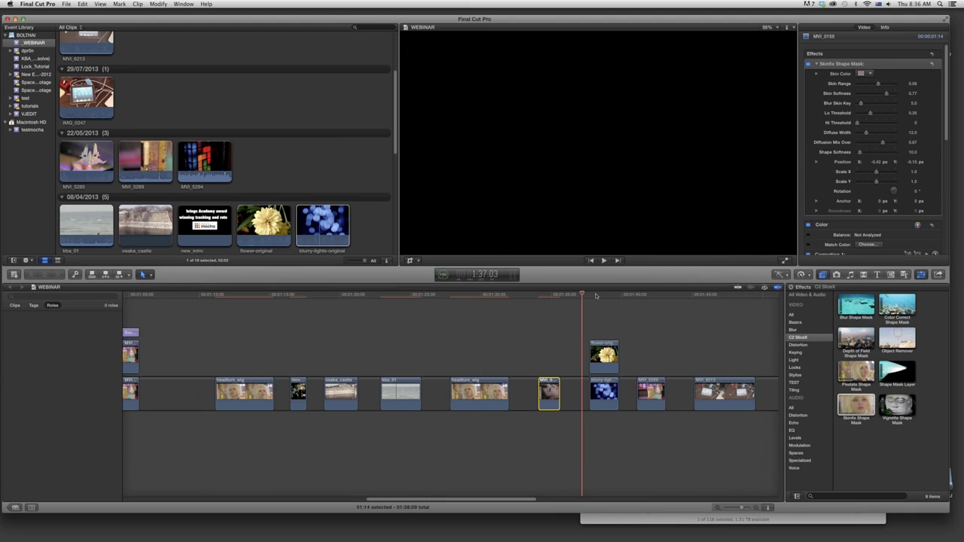
pyautogui.click(598, 296)
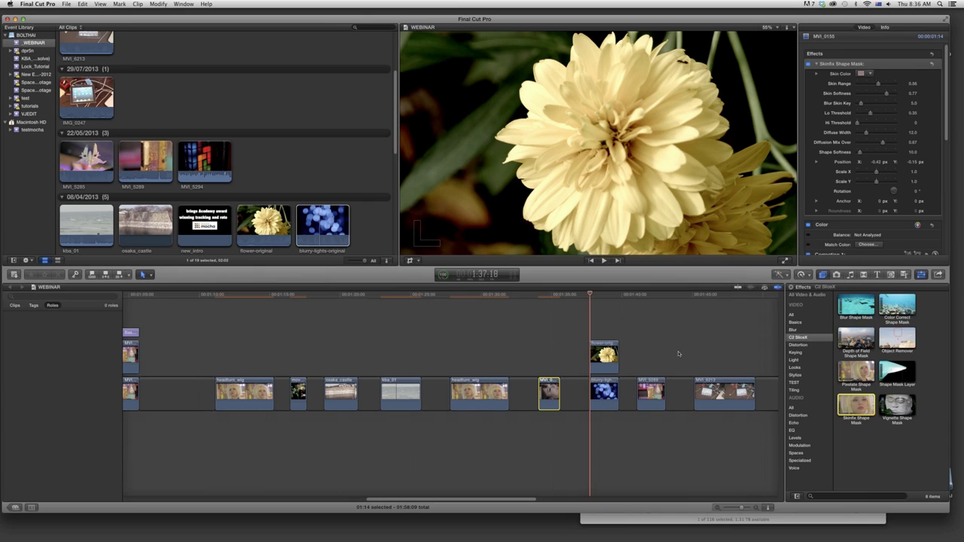
pyautogui.press('super+shift+a')
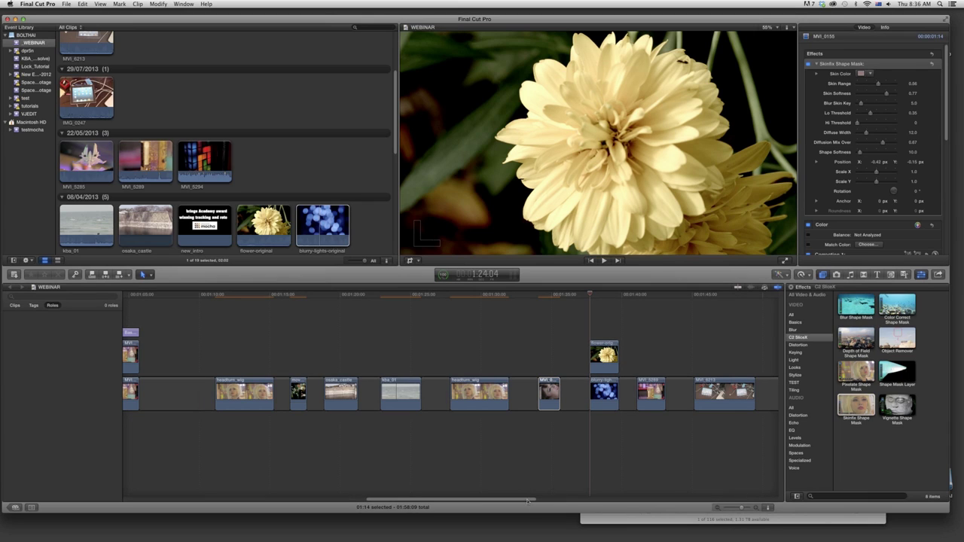
pyautogui.moveTo(525, 503); pyautogui.dragTo(559, 502)
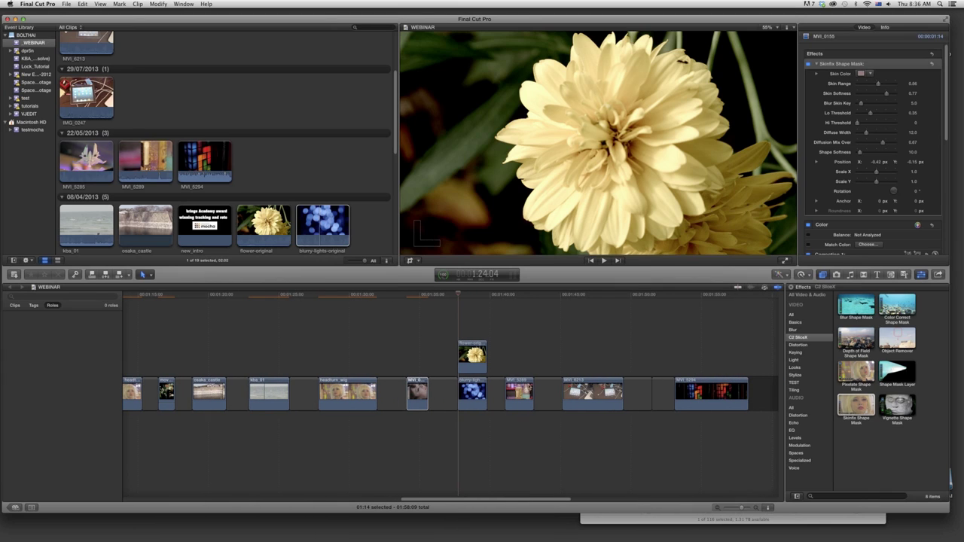
pyautogui.click(472, 296)
pyautogui.click(472, 358)
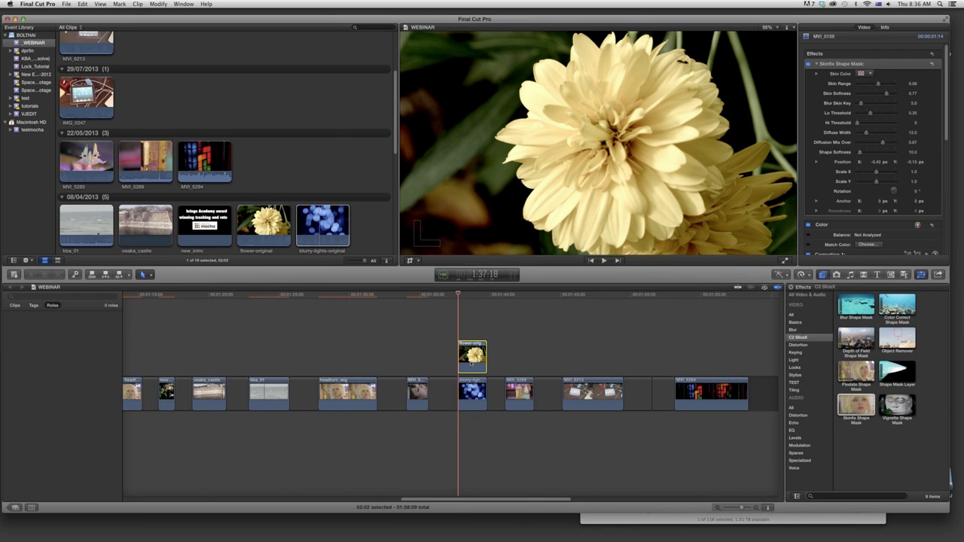
# - Disable the flower-original clip to view the blurry-lights clip beneath it, and enable it again
pyautogui.rightClick(472, 355)
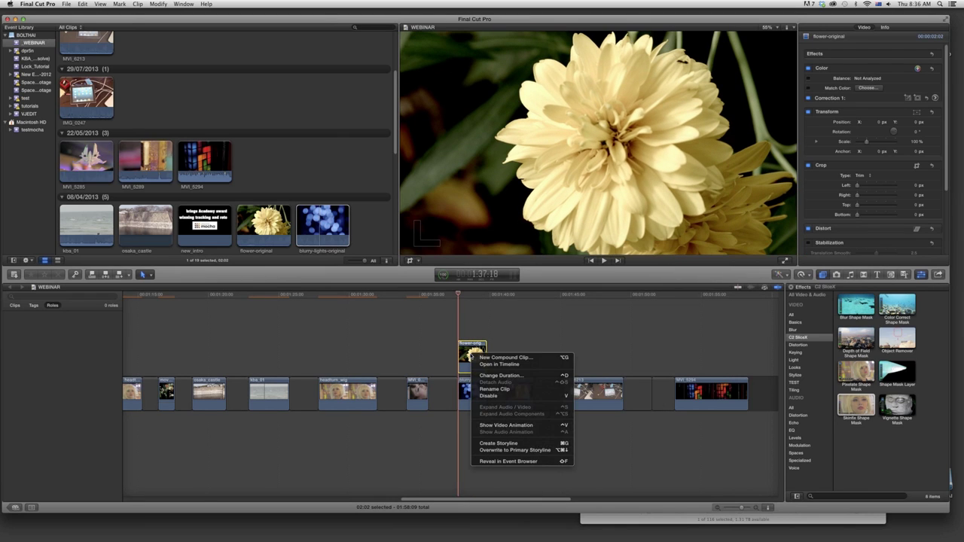
pyautogui.click(489, 399)
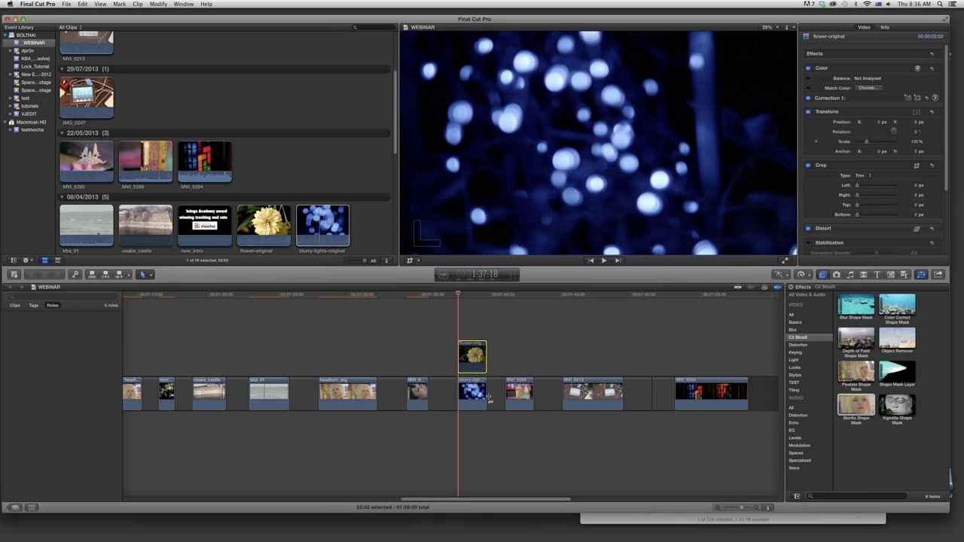
pyautogui.rightClick(473, 353)
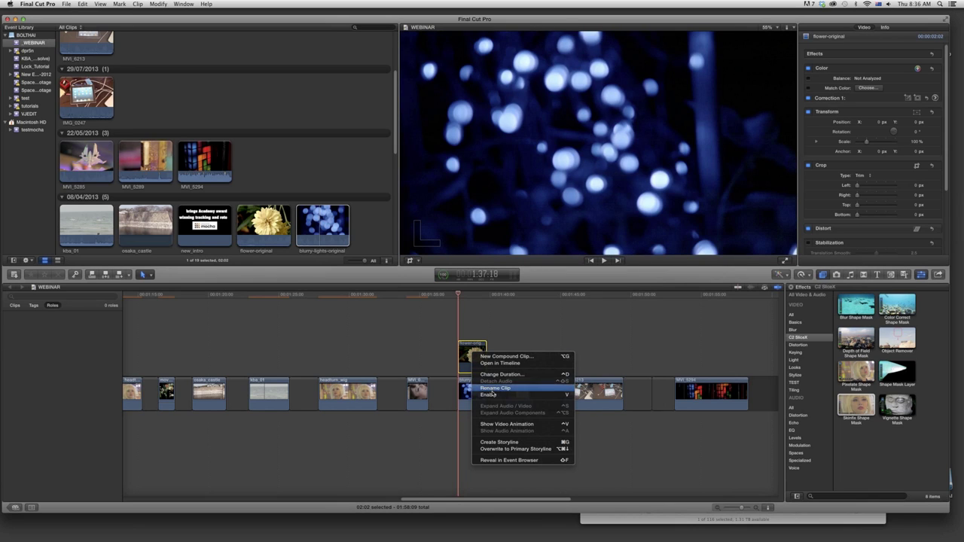
pyautogui.click(490, 395)
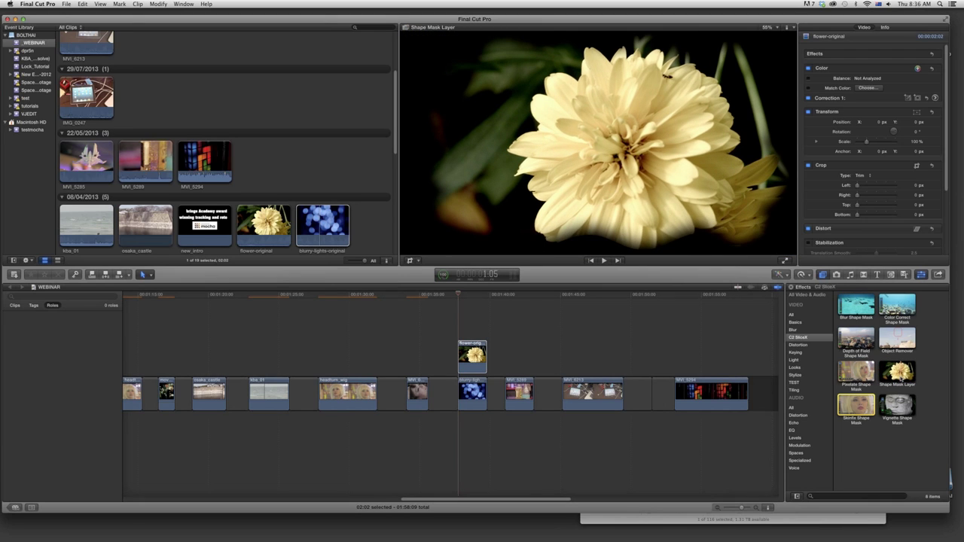
# - Apply the Shape Mask Layer effect to the flower-original clip and draw a freehand mask around the large flower's petals
pyautogui.moveTo(897, 371); pyautogui.dragTo(476, 352)
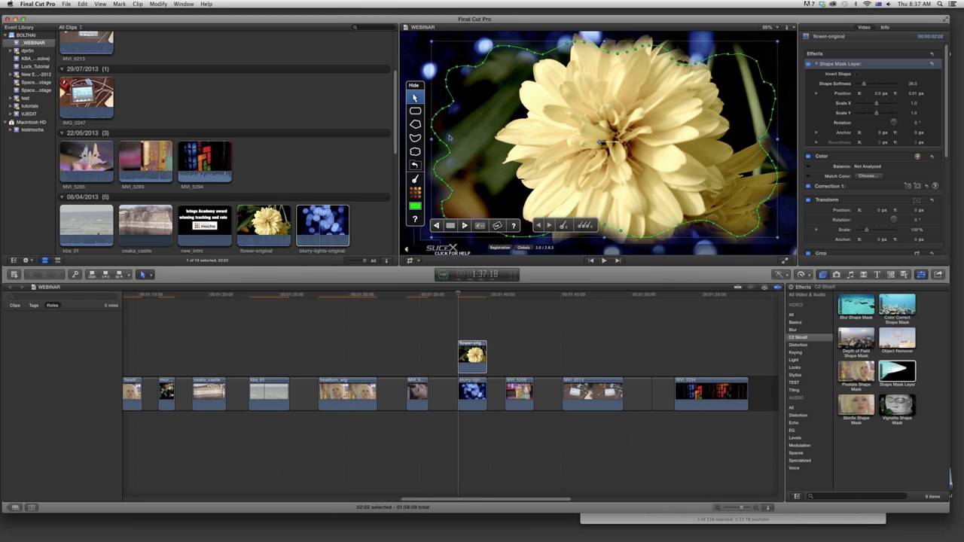
pyautogui.click(415, 152)
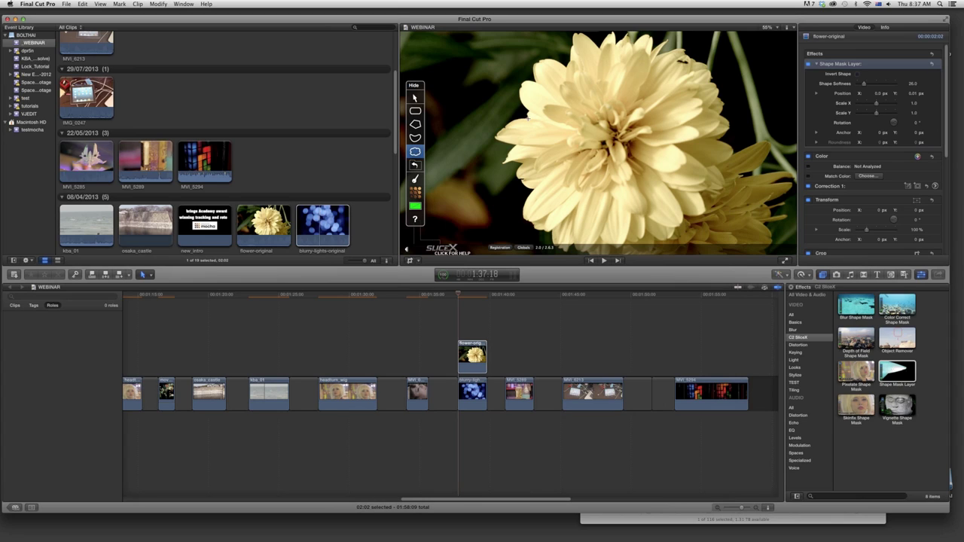
pyautogui.moveTo(523, 112)
pyautogui.mouseDown()
pyautogui.moveTo(520, 87)
pyautogui.moveTo(524, 96)
pyautogui.moveTo(537, 59)
pyautogui.moveTo(568, 61)
pyautogui.moveTo(575, 32)
pyautogui.moveTo(598, 45)
pyautogui.moveTo(611, 32)
pyautogui.moveTo(661, 42)
pyautogui.moveTo(707, 67)
pyautogui.moveTo(726, 122)
pyautogui.moveTo(727, 163)
pyautogui.moveTo(703, 208)
pyautogui.moveTo(675, 226)
pyautogui.moveTo(598, 252)
pyautogui.moveTo(558, 247)
pyautogui.moveTo(498, 132)
pyautogui.moveTo(517, 120)
pyautogui.mouseUp()
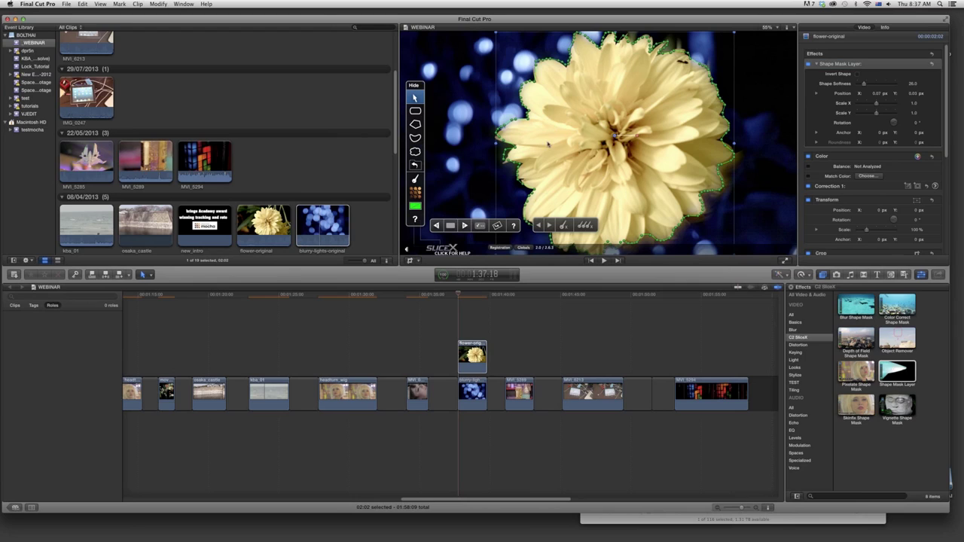
# - Select groups of points on the flower mask's left edge and track the mask forward through the flower-original clip
pyautogui.click(502, 160)
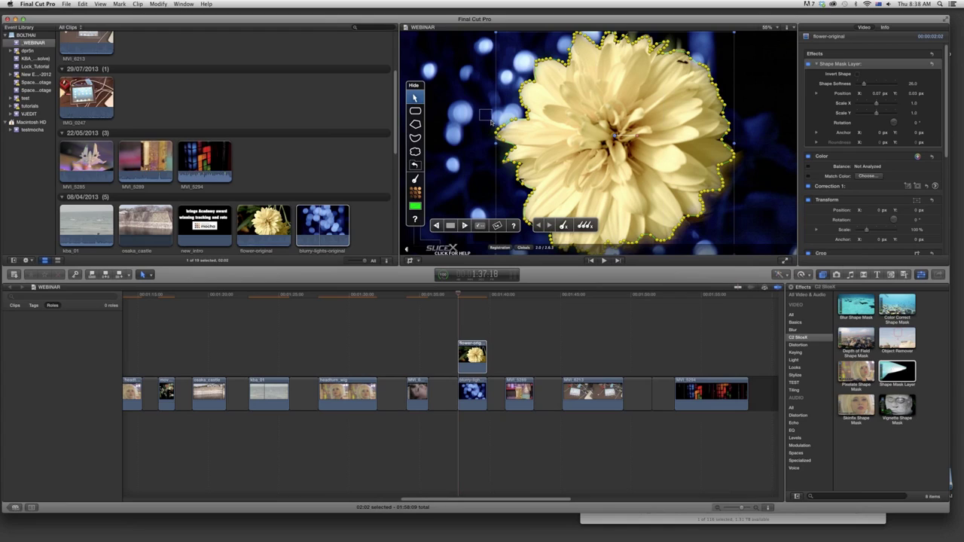
pyautogui.moveTo(481, 106); pyautogui.dragTo(520, 142)
pyautogui.moveTo(475, 108); pyautogui.dragTo(515, 121)
pyautogui.moveTo(476, 84); pyautogui.dragTo(553, 127)
pyautogui.click(465, 226)
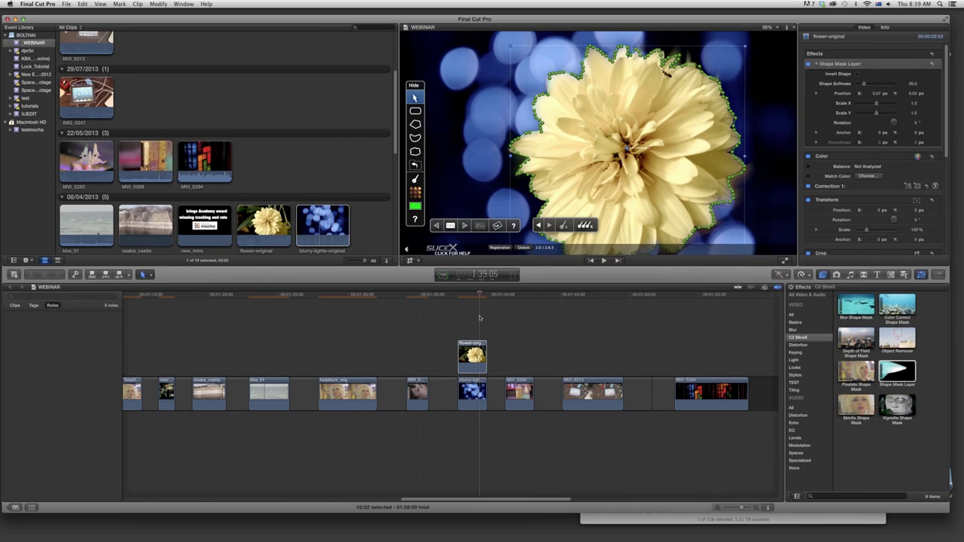
pyautogui.click(451, 226)
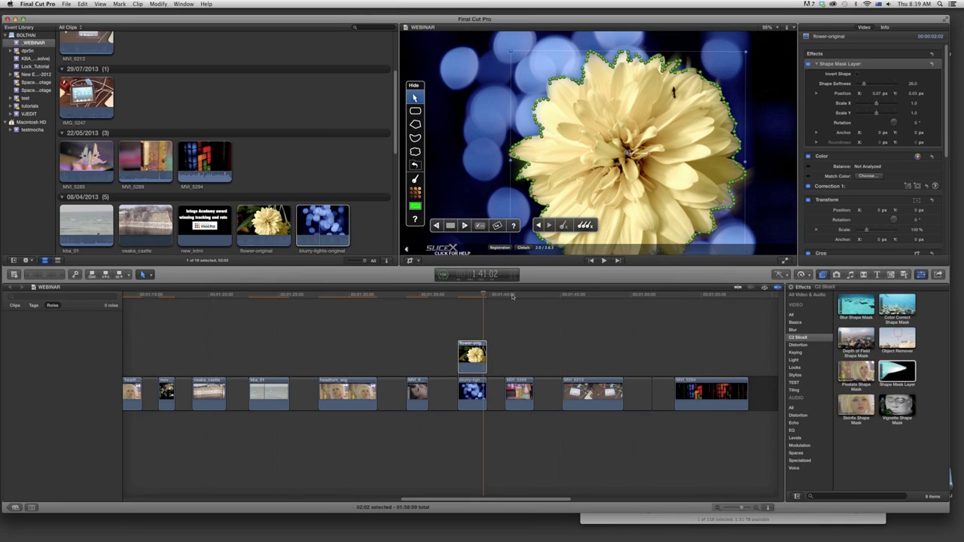
# - Duplicate the MVI_5289 clip at 1:41:02 onto the layer directly above itself
pyautogui.click(510, 296)
pyautogui.click(506, 296)
pyautogui.click(519, 396)
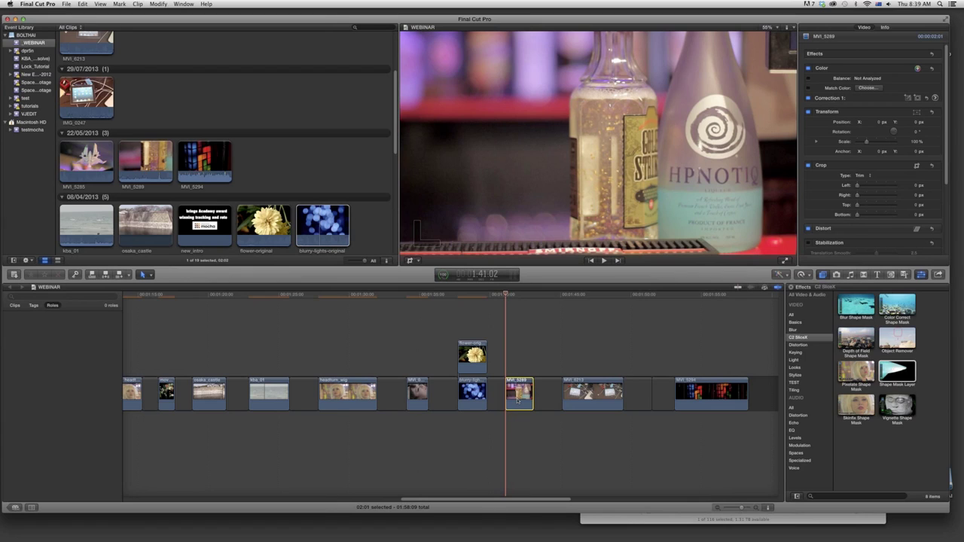
pyautogui.moveTo(517, 400); pyautogui.dragTo(519, 357)
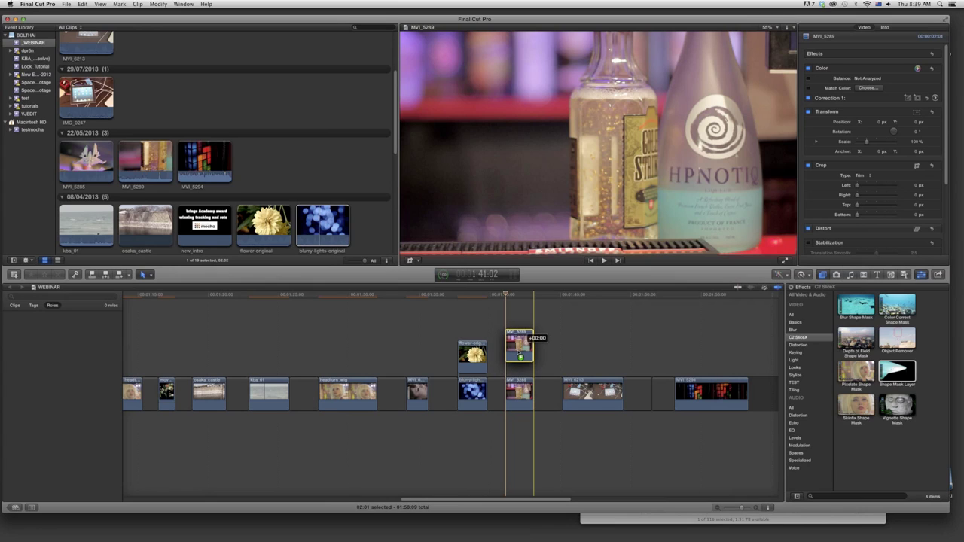
pyautogui.moveTo(520, 357); pyautogui.dragTo(518, 361)
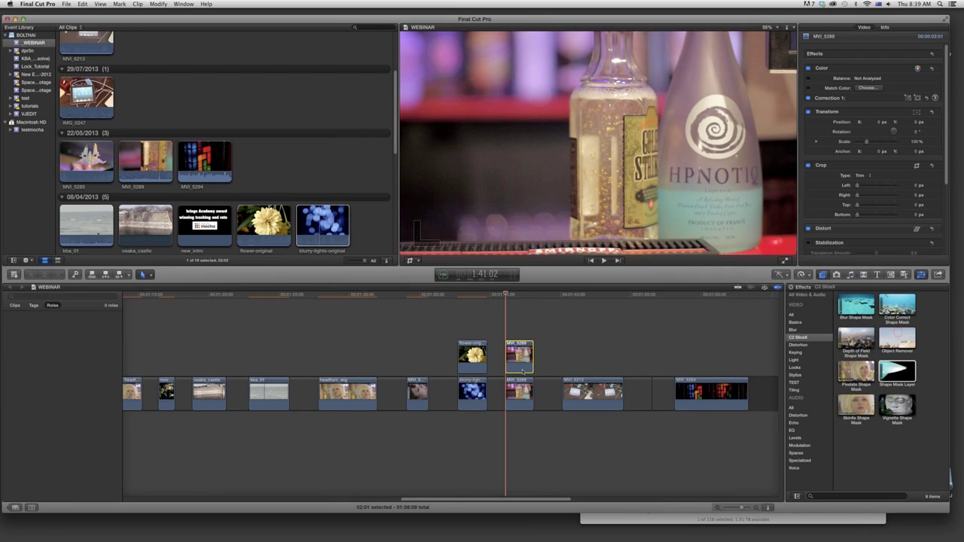
# - Apply the Shape Mask Layer effect to the upper MVI_5289 copy and draw a polygon mask around the gold-flaked bottle's body, leaving out its front label
pyautogui.doubleClick(896, 373)
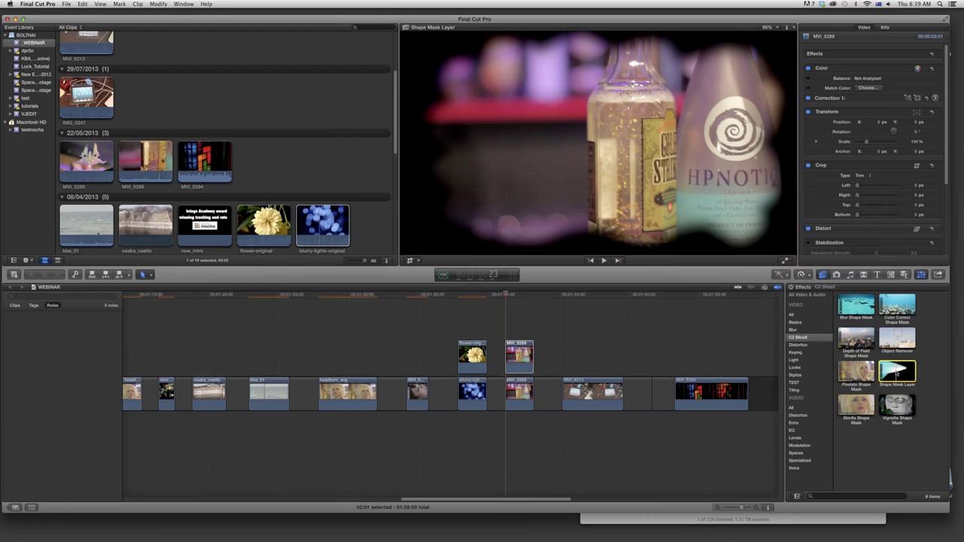
pyautogui.moveTo(896, 372); pyautogui.dragTo(525, 354)
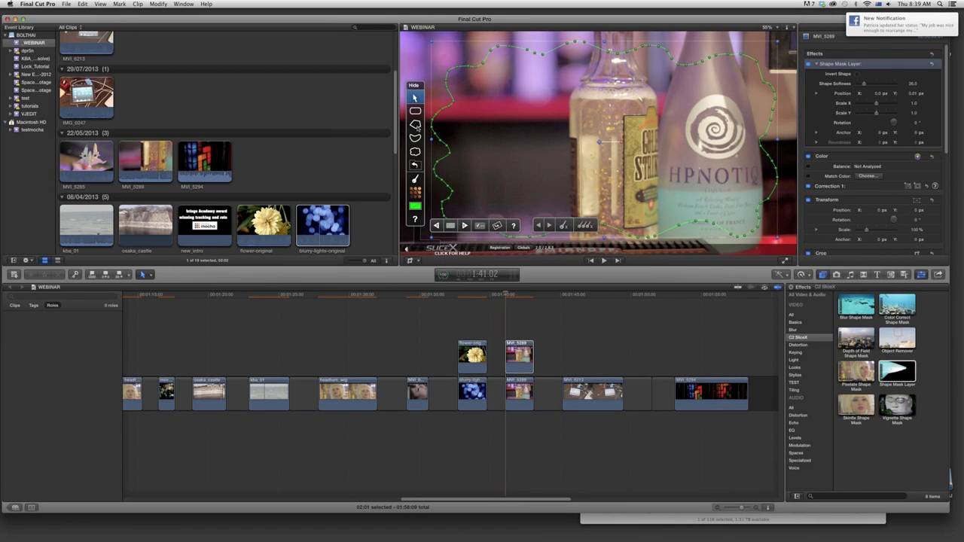
pyautogui.click(416, 125)
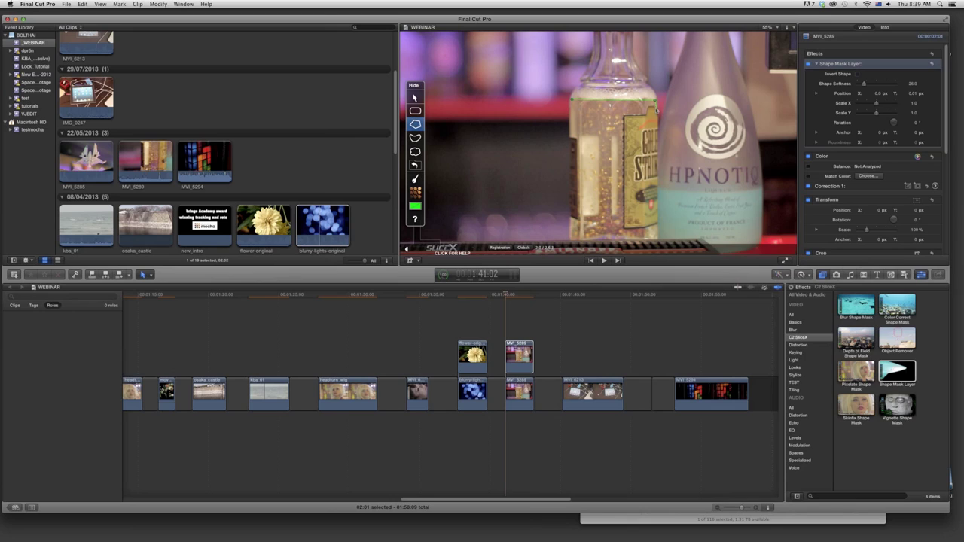
pyautogui.moveTo(647, 112)
pyautogui.mouseDown()
pyautogui.moveTo(623, 119)
pyautogui.moveTo(626, 230)
pyautogui.moveTo(658, 226)
pyautogui.mouseUp()
pyautogui.moveTo(570, 238); pyautogui.dragTo(570, 99)
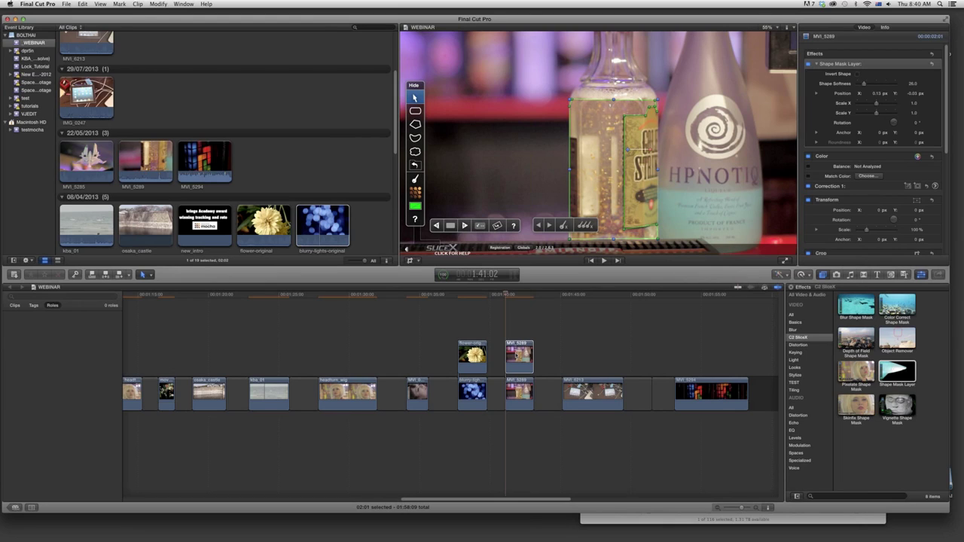
pyautogui.rightClick(517, 354)
pyautogui.click(517, 354)
pyautogui.rightClick(517, 354)
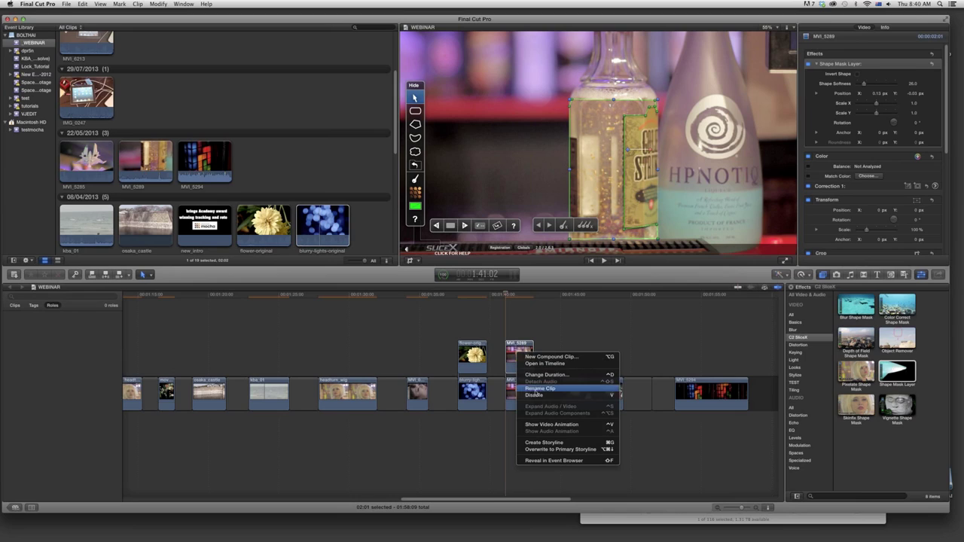
pyautogui.click(535, 395)
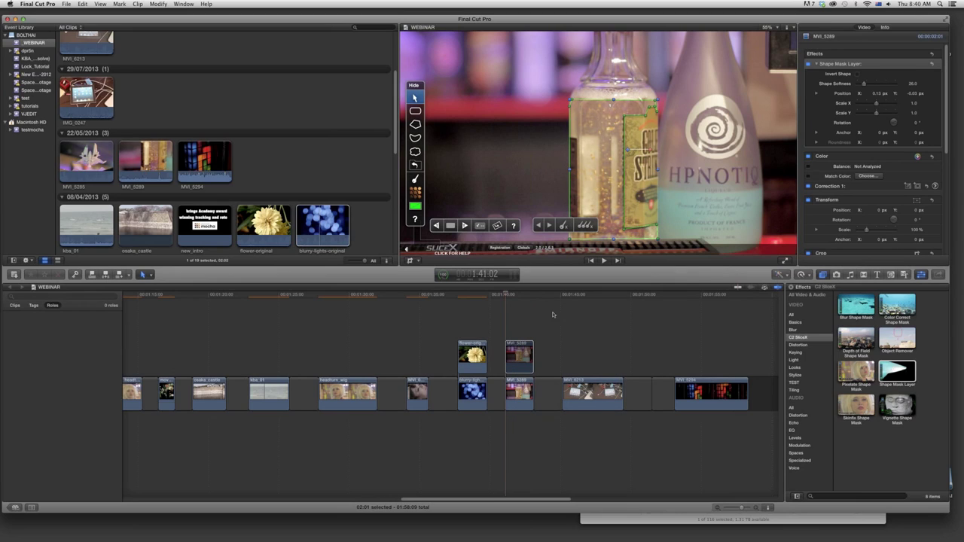
pyautogui.rightClick(519, 352)
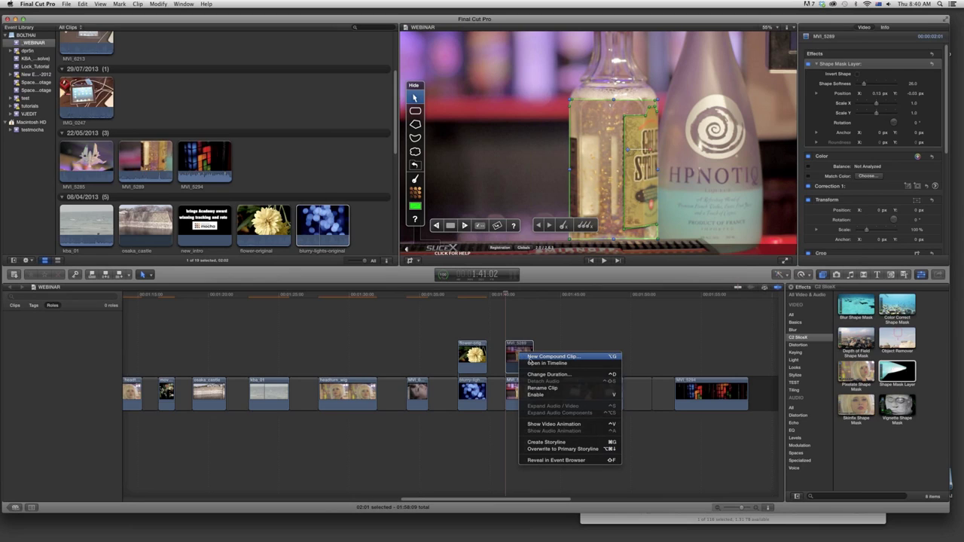
pyautogui.click(540, 395)
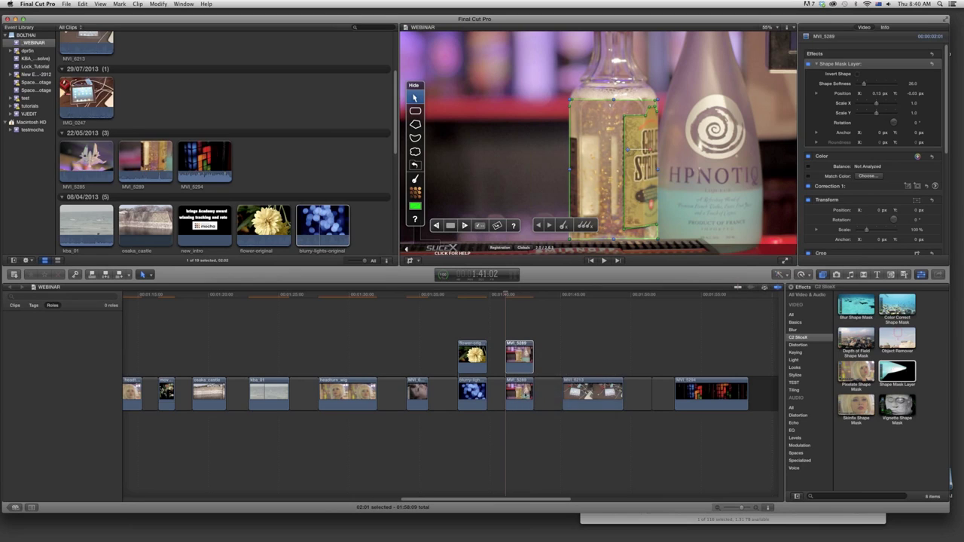
# - Temporarily disable the lower MVI_5289 clip while setting the Shape Softness of the upper copy's mask to 1.0
pyautogui.rightClick(515, 396)
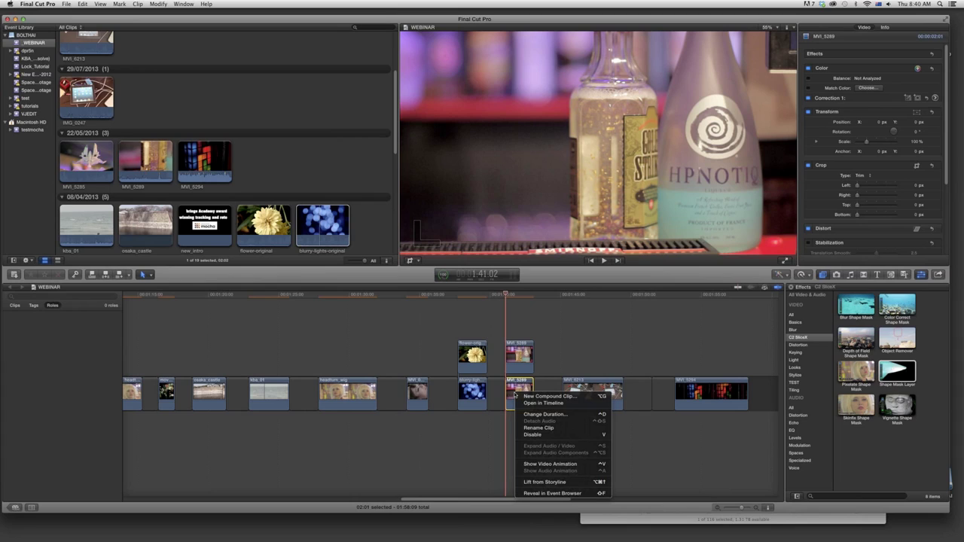
pyautogui.click(532, 435)
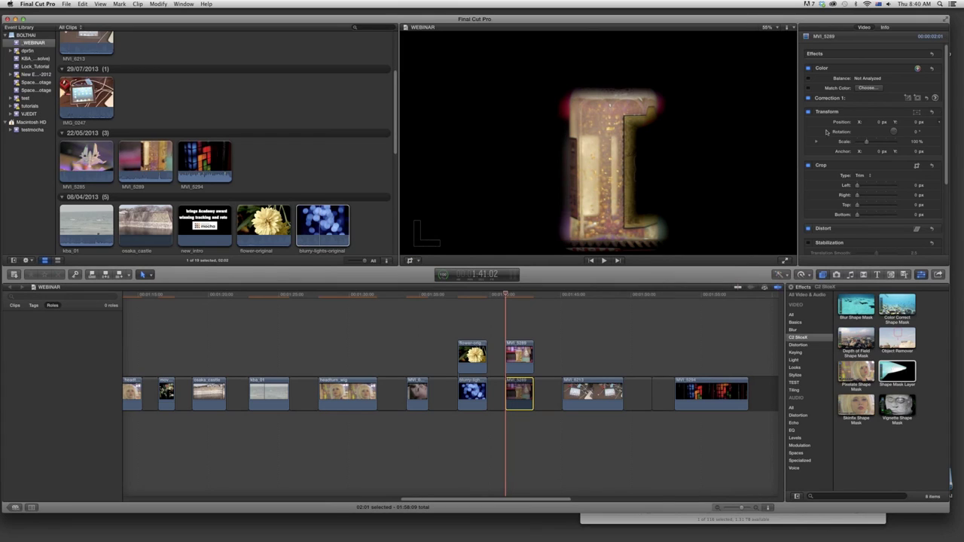
pyautogui.click(521, 359)
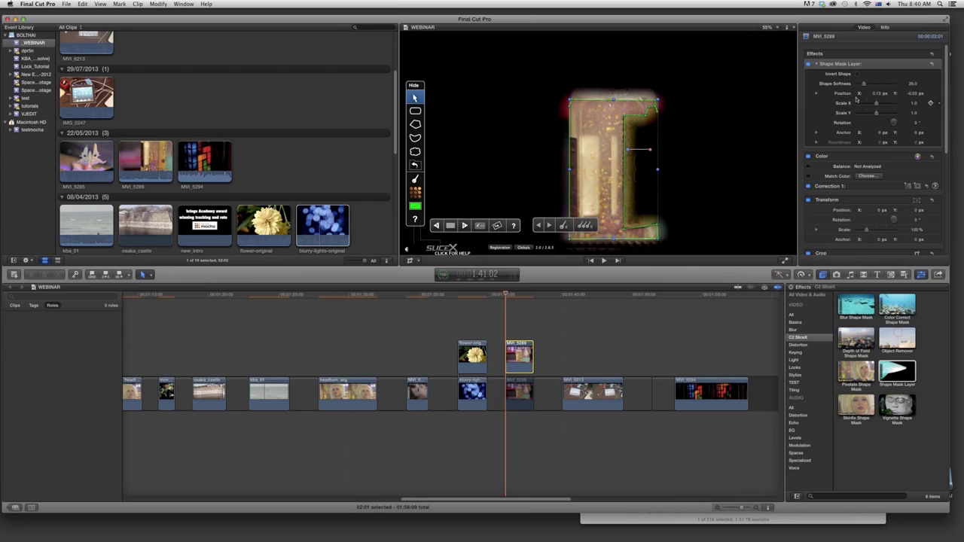
pyautogui.moveTo(864, 84); pyautogui.dragTo(858, 85)
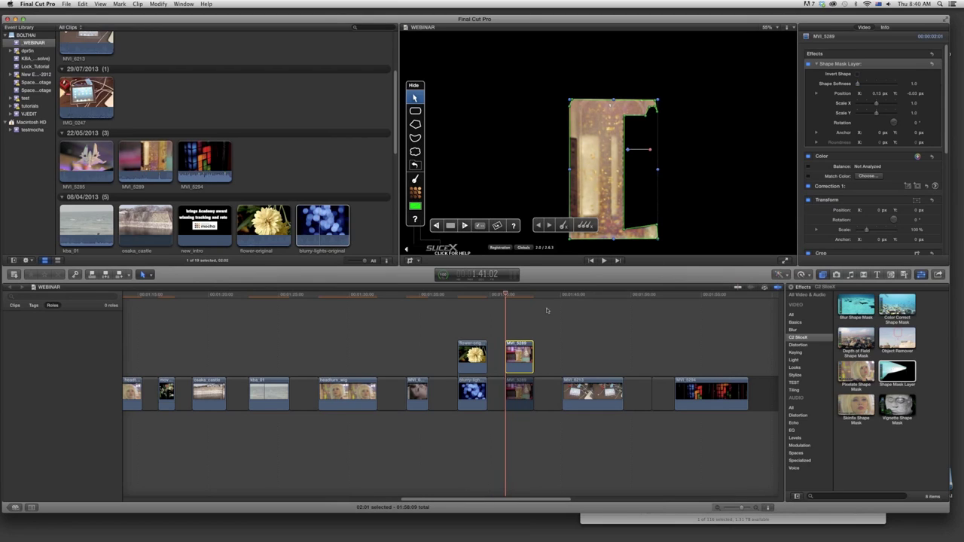
pyautogui.click(517, 397)
pyautogui.rightClick(517, 398)
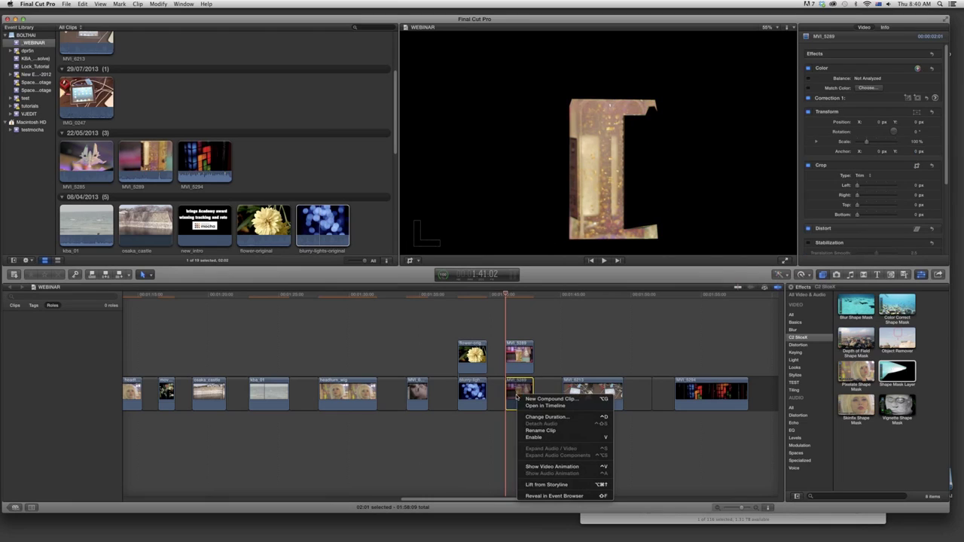
pyautogui.click(534, 437)
# - Tint the masked upper MVI_5289 copy orange by setting its Global color correction to 25° and 24%, and check another frame
pyautogui.click(519, 356)
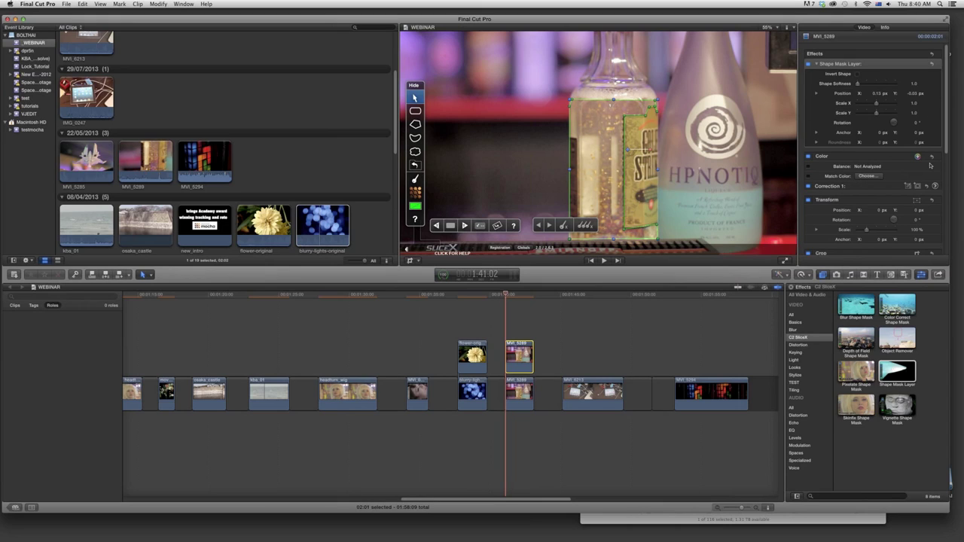
pyautogui.click(935, 186)
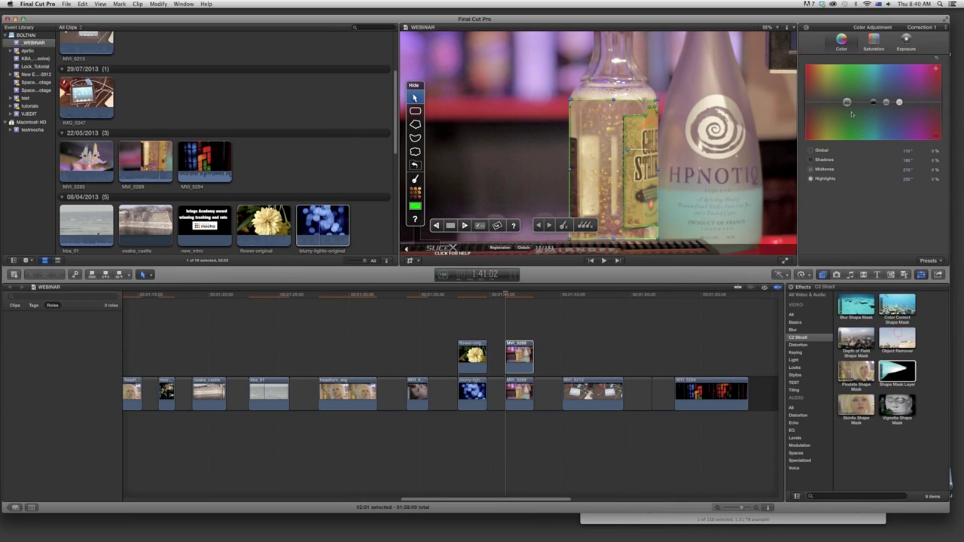
pyautogui.moveTo(847, 101); pyautogui.dragTo(815, 93)
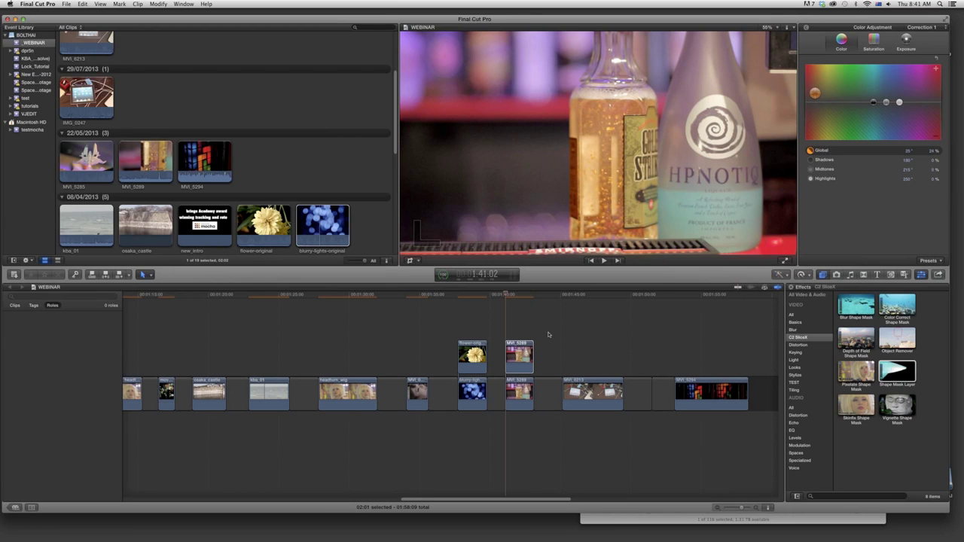
pyautogui.click(513, 295)
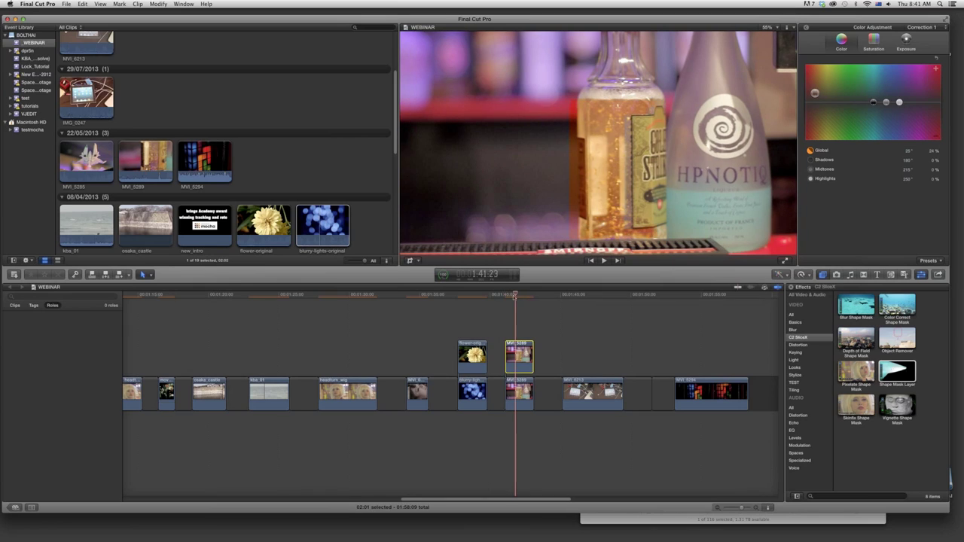
pyautogui.click(504, 295)
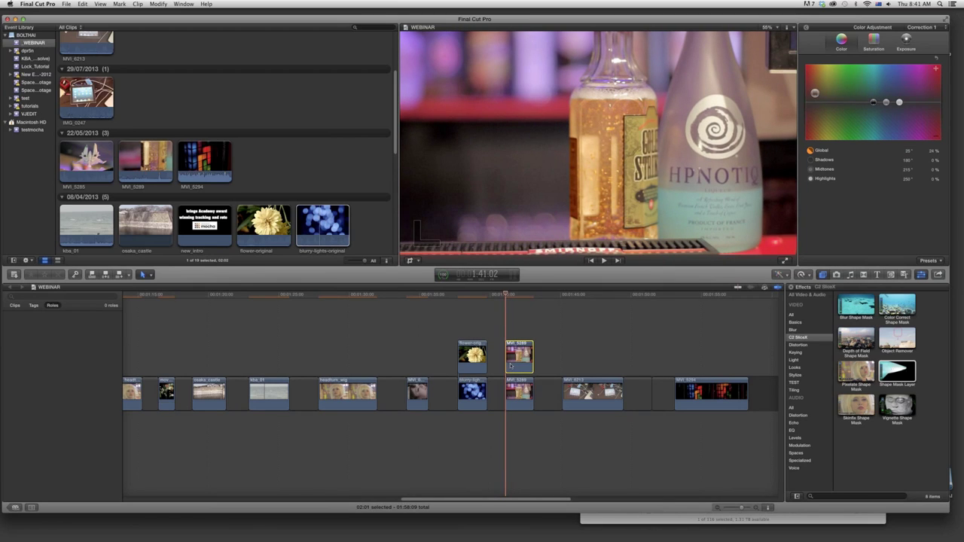
# - Apply the Dazzle light effect to the upper MVI_5289 copy with Amount 43.29, Brightness 64 and a lower Threshold, and preview playback
pyautogui.click(816, 392)
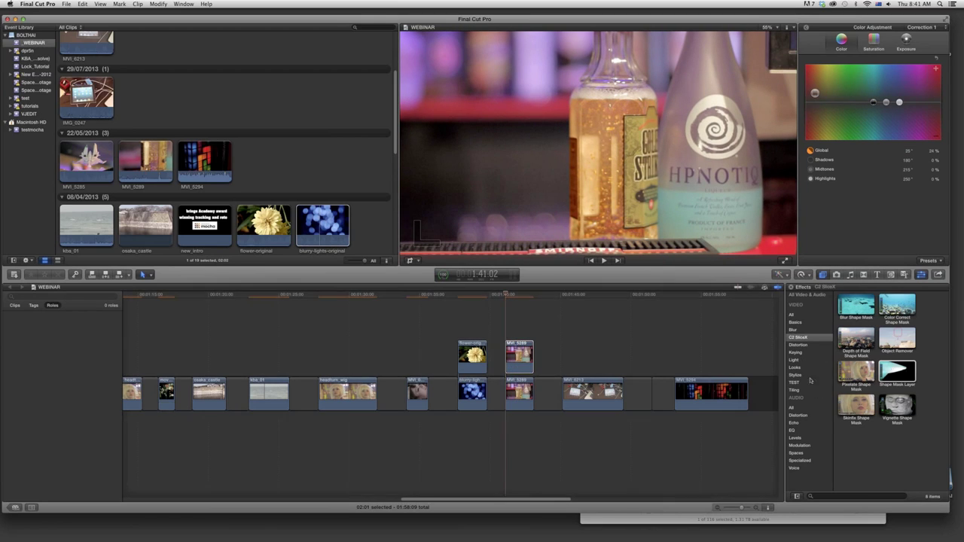
pyautogui.click(803, 362)
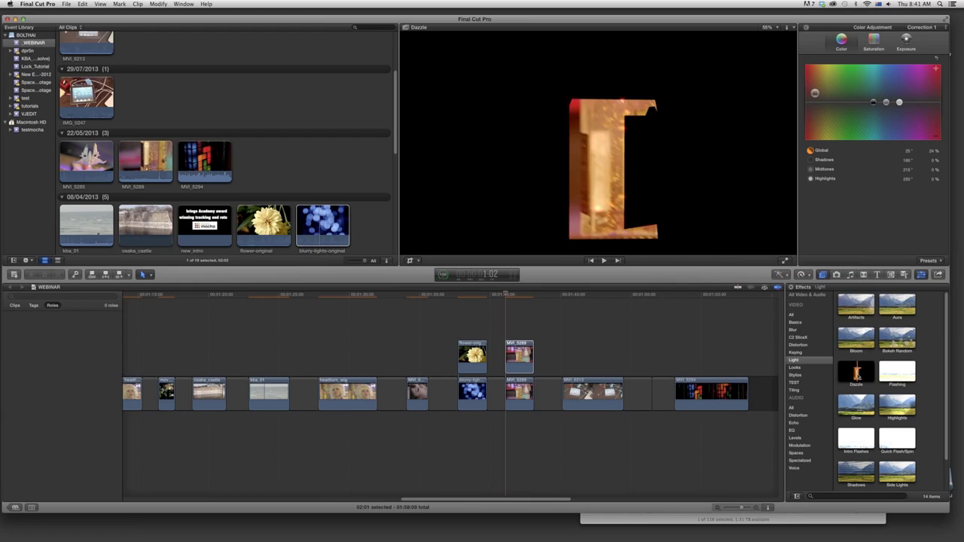
pyautogui.moveTo(856, 372); pyautogui.dragTo(523, 359)
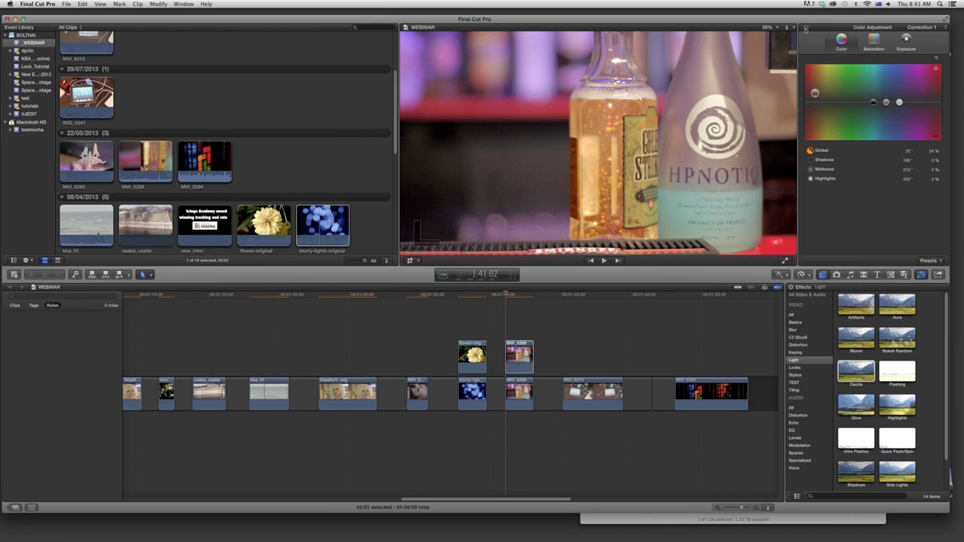
pyautogui.click(805, 29)
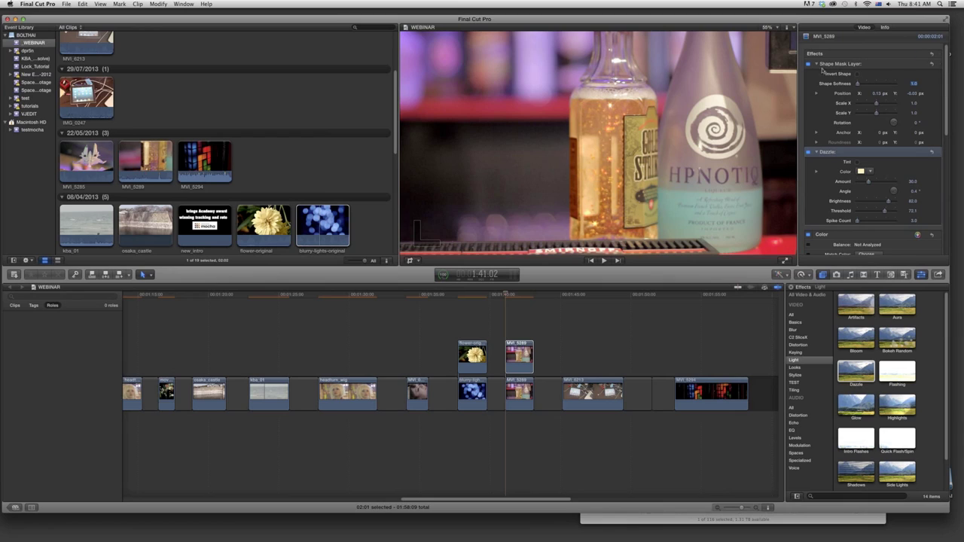
pyautogui.moveTo(868, 182); pyautogui.dragTo(880, 213)
pyautogui.click(523, 357)
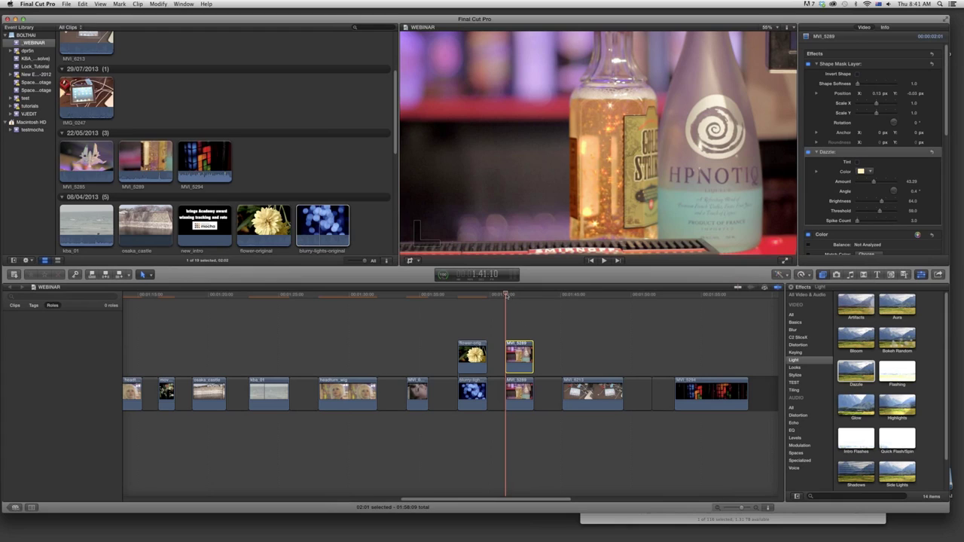
pyautogui.click(502, 295)
pyautogui.press('space')
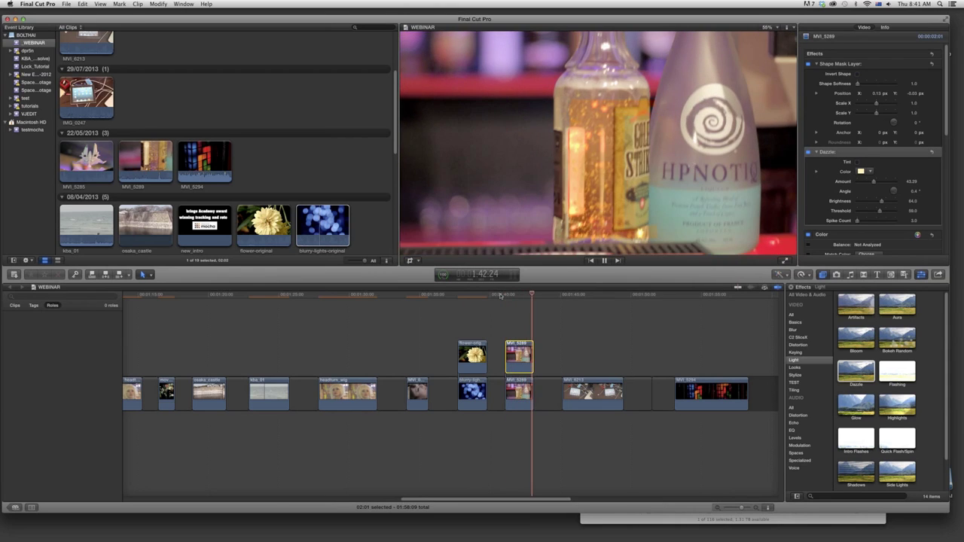
pyautogui.click(506, 294)
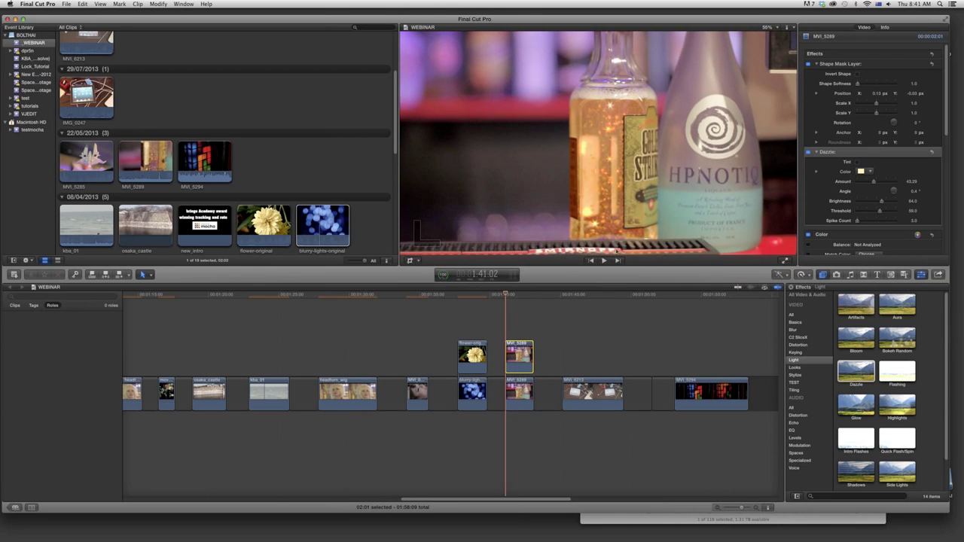
# - Try tracking the bottle mask forward, stop at 1:41:12 and return to the clip's start at 1:41:02
pyautogui.click(838, 66)
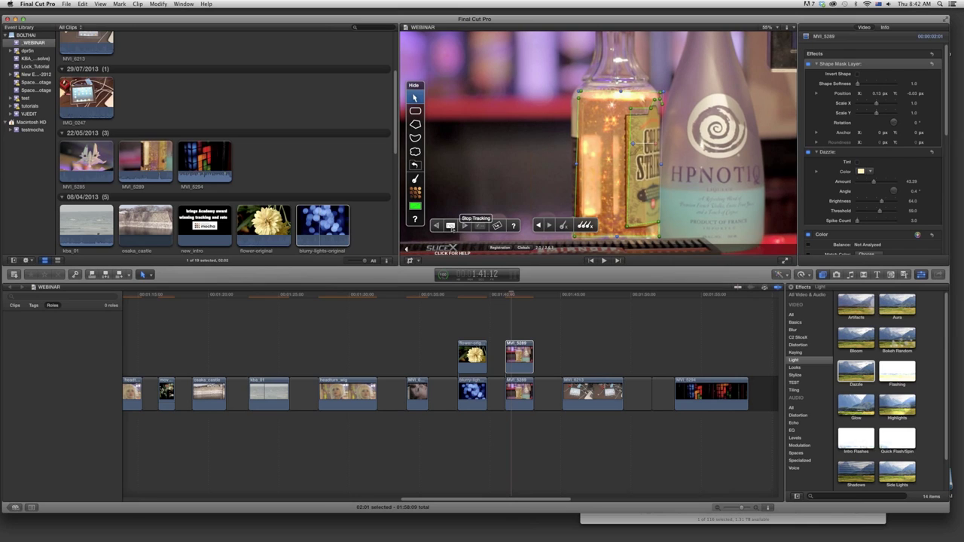
pyautogui.click(450, 226)
pyautogui.click(511, 295)
pyautogui.moveTo(511, 295); pyautogui.dragTo(505, 295)
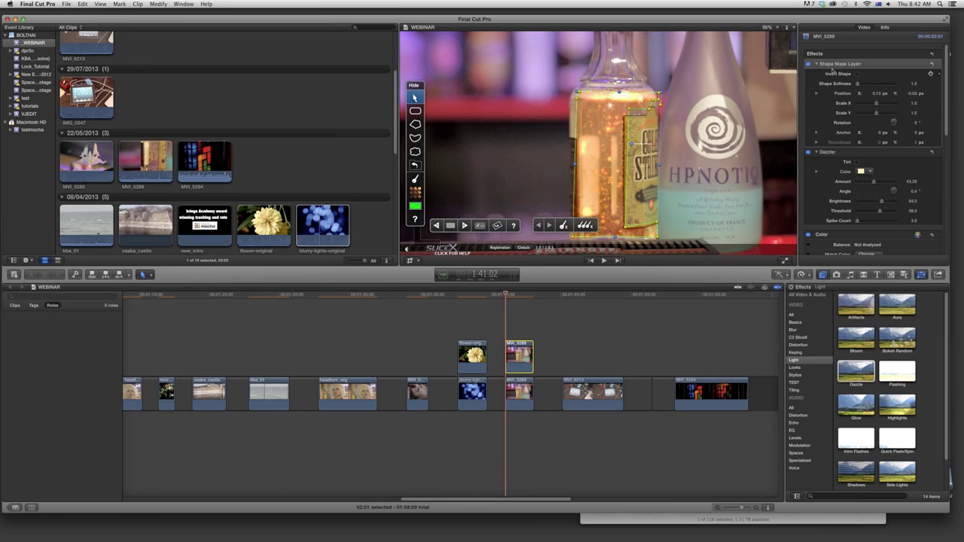
# - Delete the Shape Mask Layer effect from the upper MVI_5289 copy and reapply it so it follows the Dazzle effect
pyautogui.click(834, 64)
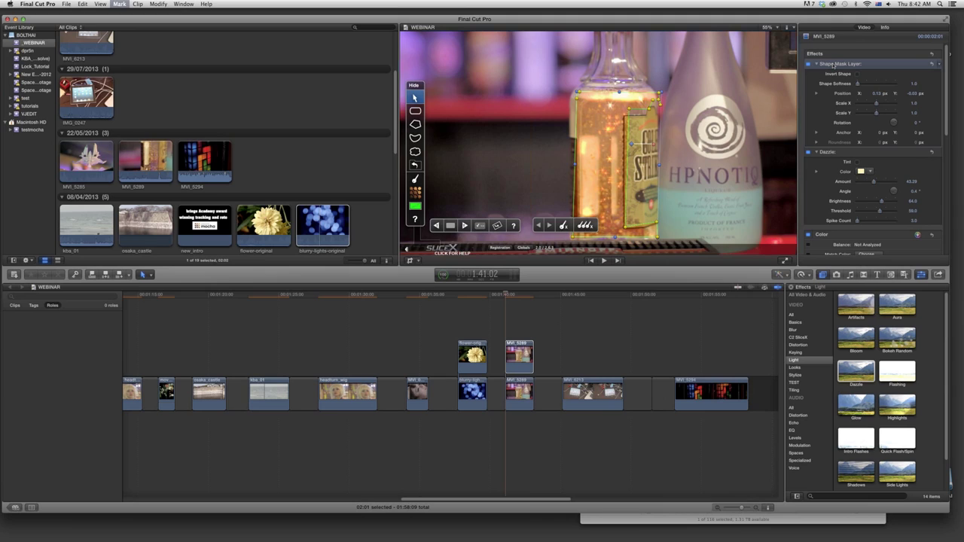
pyautogui.press('Delete')
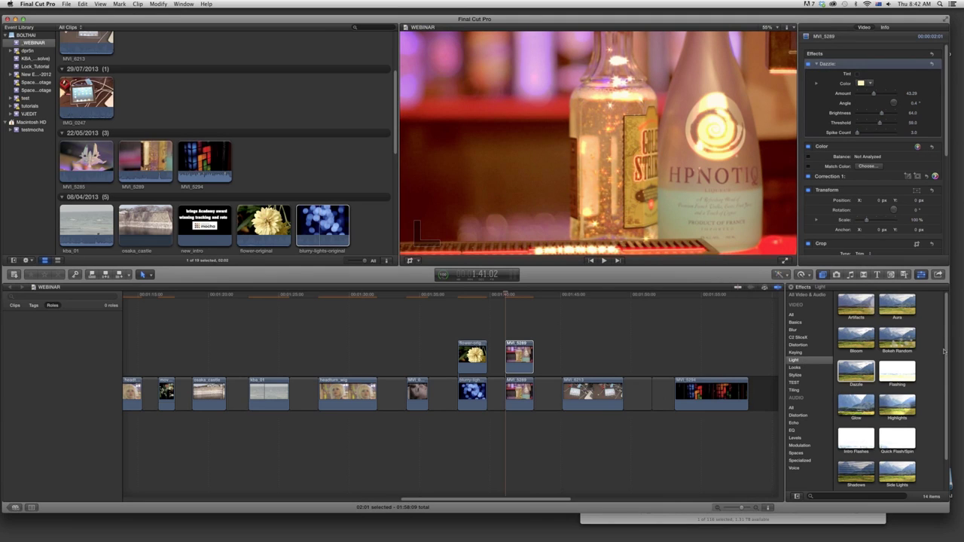
pyautogui.click(798, 337)
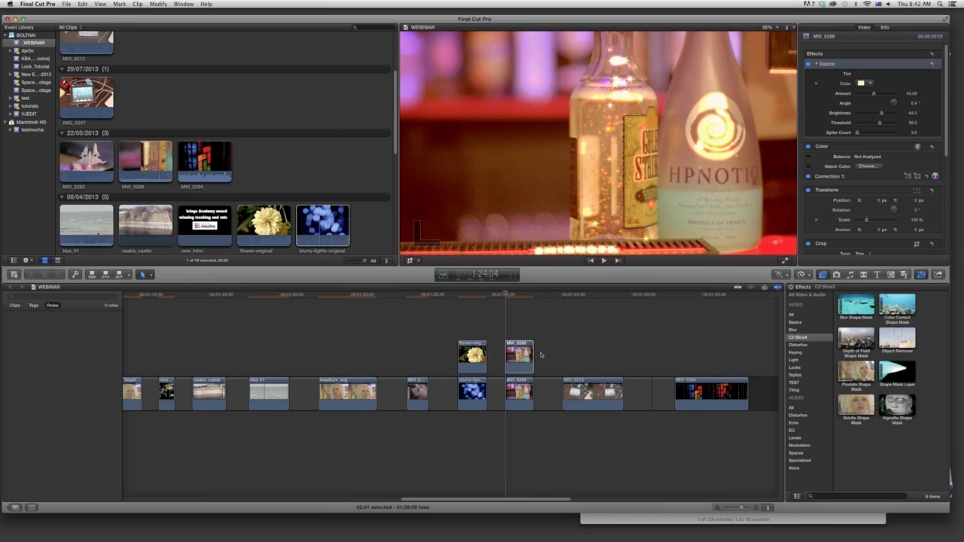
pyautogui.moveTo(540, 354); pyautogui.dragTo(522, 356)
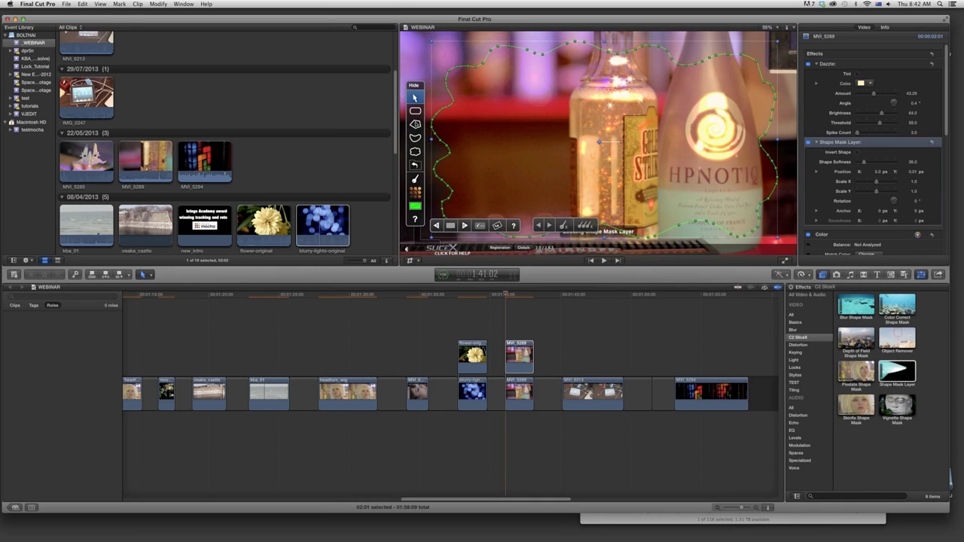
# - Draw a polygon mask around the gold-flaked bottle's body, leaving out the front label, and track it forward through the clip
pyautogui.press('b')
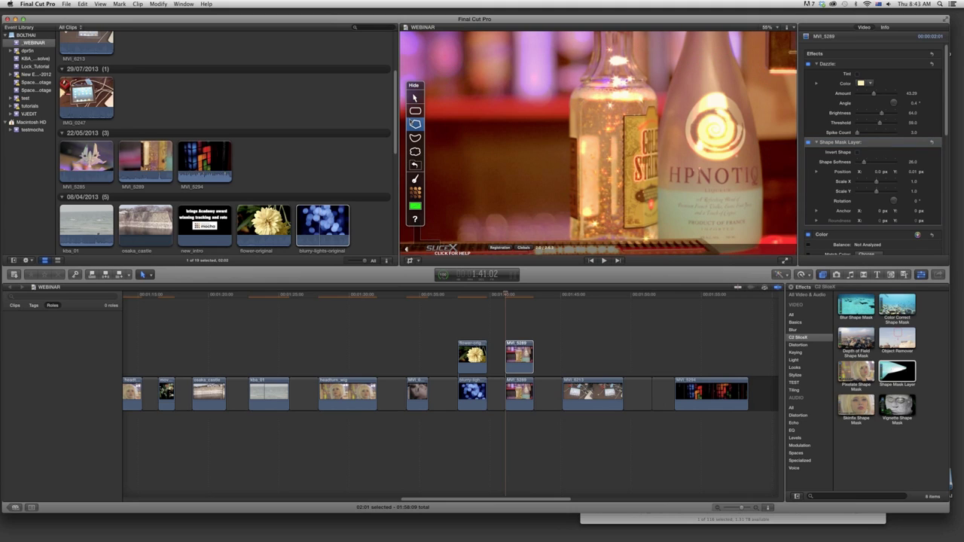
pyautogui.click(570, 100)
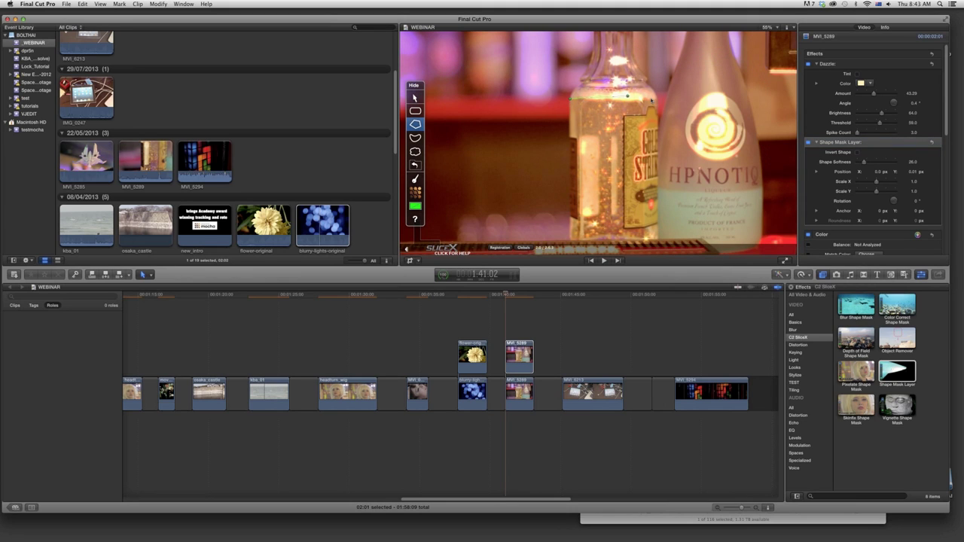
pyautogui.click(656, 101)
pyautogui.click(624, 118)
pyautogui.click(624, 226)
pyautogui.click(658, 239)
pyautogui.click(571, 241)
pyautogui.click(571, 211)
pyautogui.click(570, 99)
pyautogui.click(570, 99)
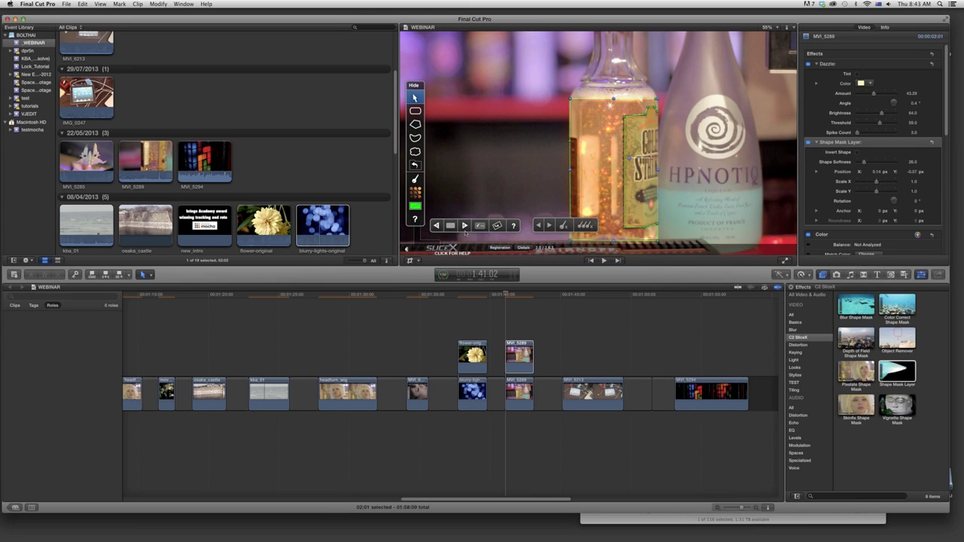
pyautogui.click(465, 226)
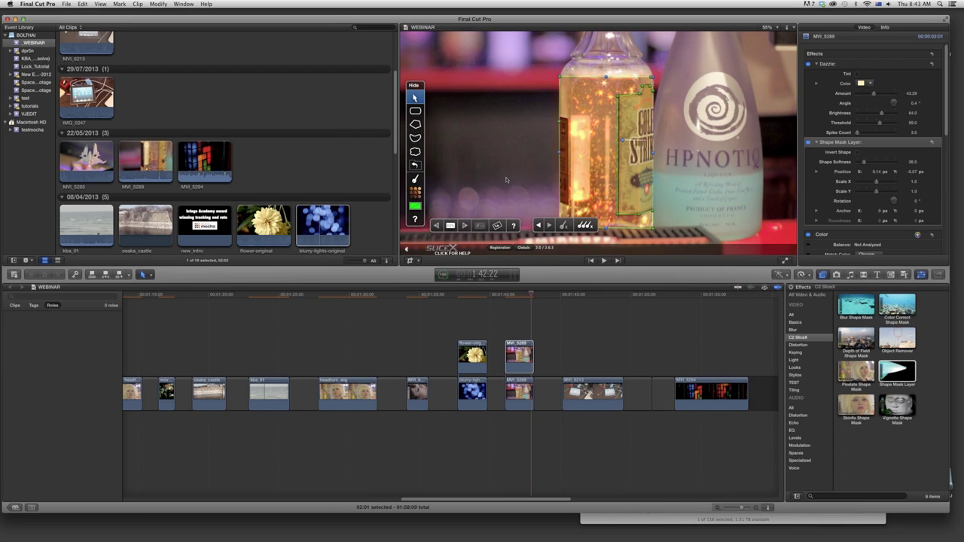
# - Open the SliceX help document, skim its quick-start instructions and close it
pyautogui.click(406, 251)
pyautogui.click(406, 251)
pyautogui.click(446, 251)
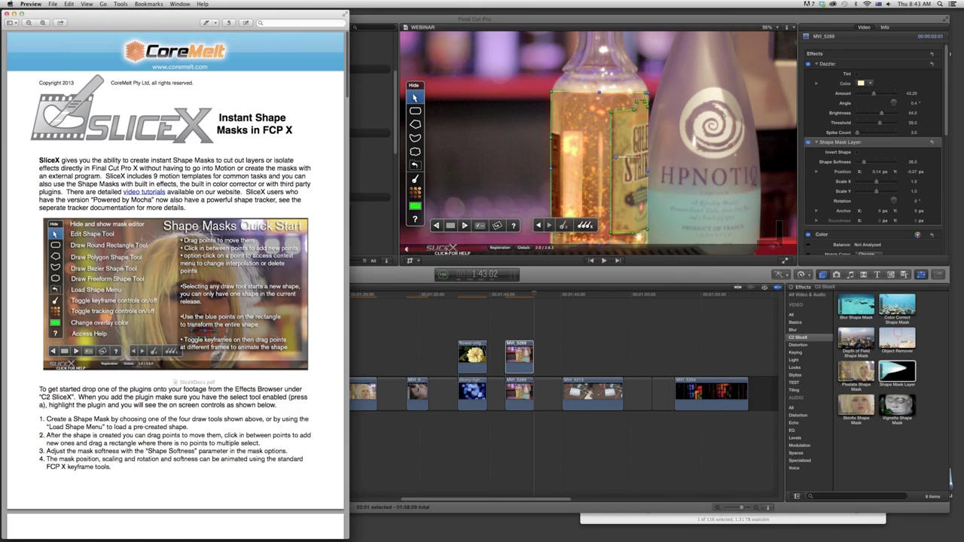
pyautogui.moveTo(174, 13); pyautogui.dragTo(330, 24)
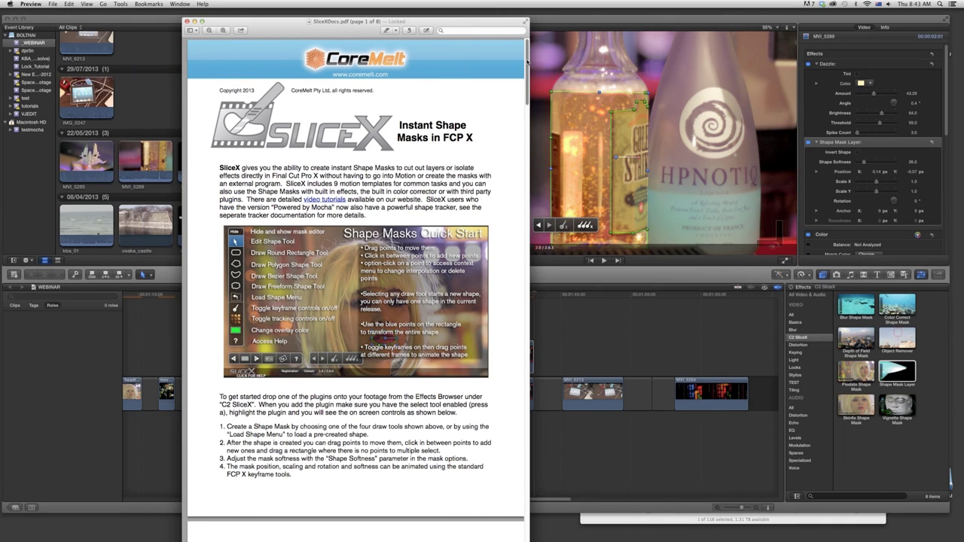
pyautogui.scroll(-1, 526, 66)
pyautogui.moveTo(526, 67); pyautogui.dragTo(517, 118)
pyautogui.click(187, 22)
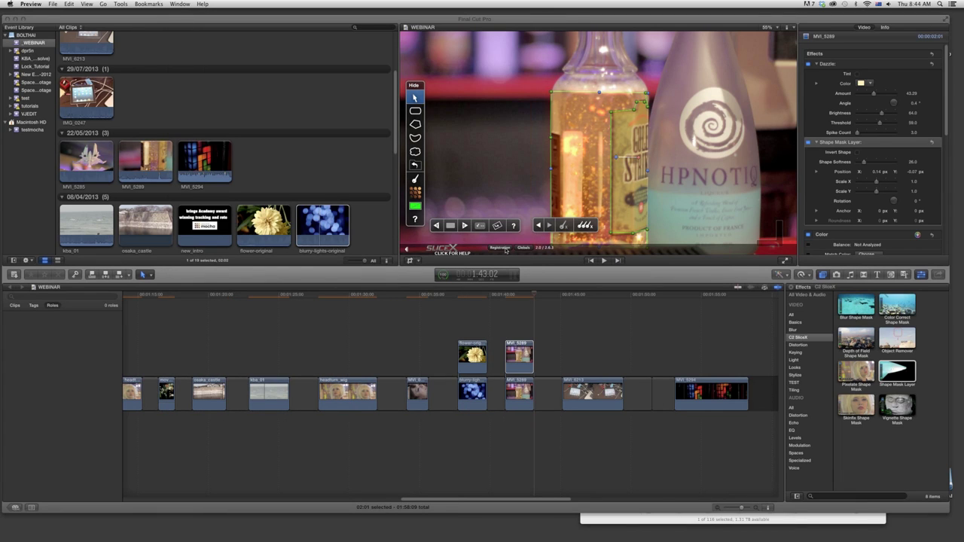
# - Open SliceX's License Manager to view the activated licences, close it, and toggle the SliceX overlay bar
pyautogui.click(507, 251)
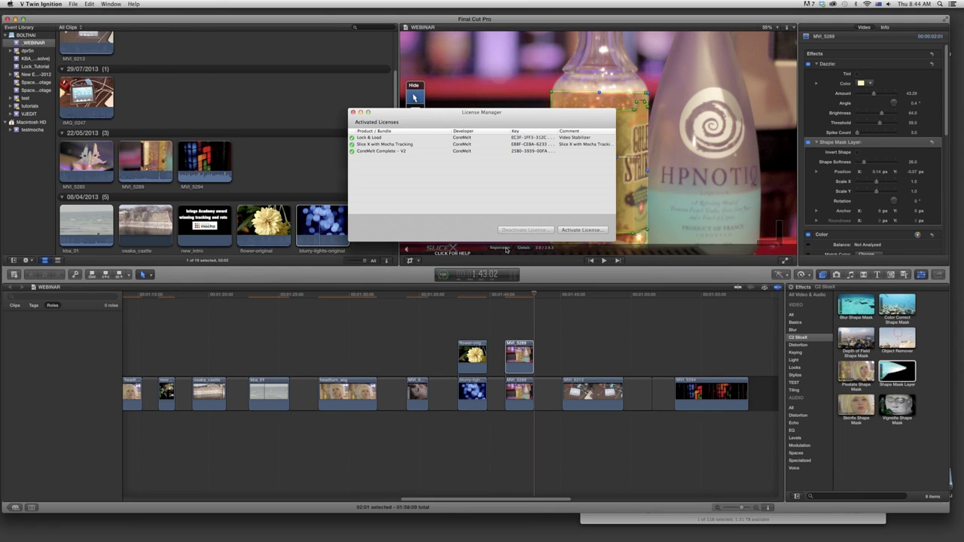
pyautogui.click(353, 112)
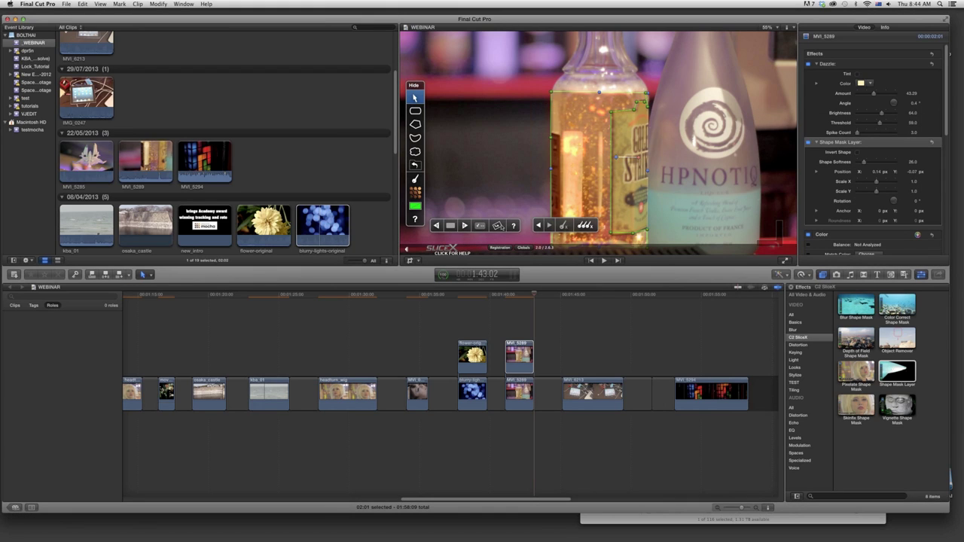
pyautogui.click(406, 250)
pyautogui.click(406, 250)
# - Render the upper MVI_5289 clip and play back the masked Dazzle effect from the clip's start at 1:41:02
pyautogui.click(520, 295)
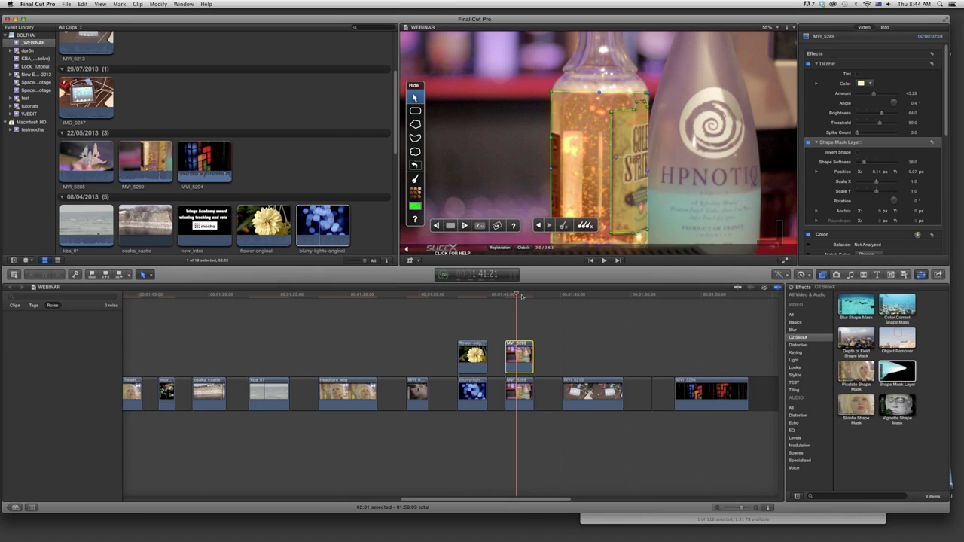
pyautogui.click(506, 296)
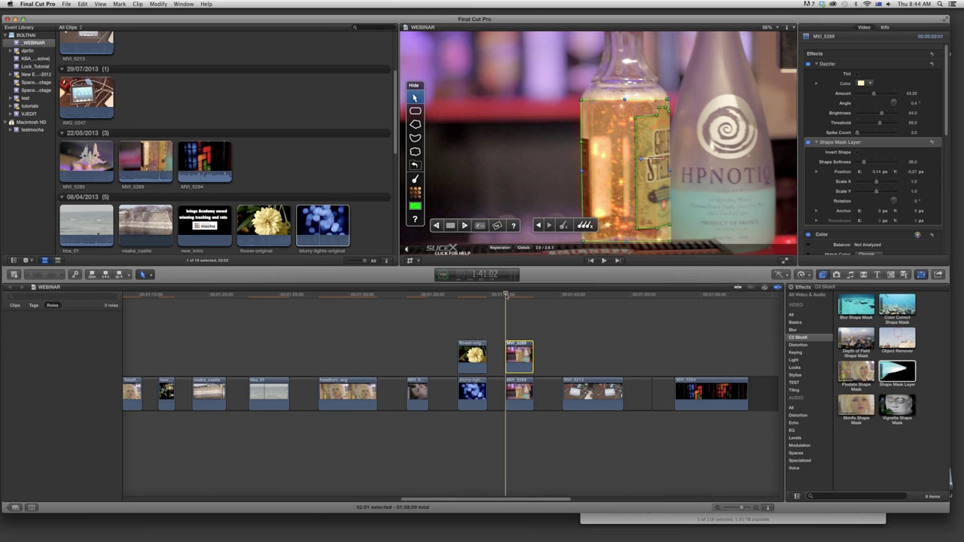
pyautogui.hotkey('ctrl', 'r')
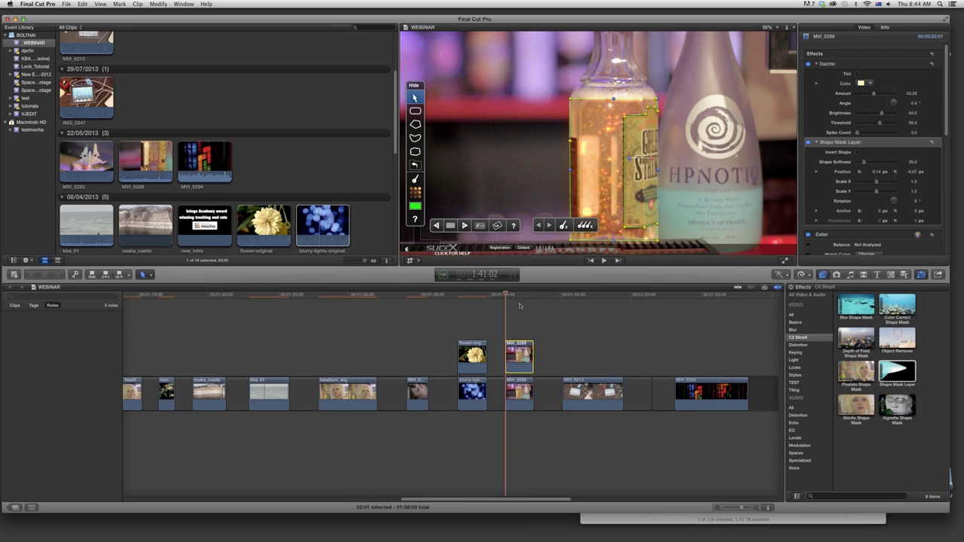
pyautogui.moveTo(506, 295)
pyautogui.mouseDown()
pyautogui.moveTo(515, 295)
pyautogui.moveTo(503, 296)
pyautogui.mouseUp()
pyautogui.press('space')
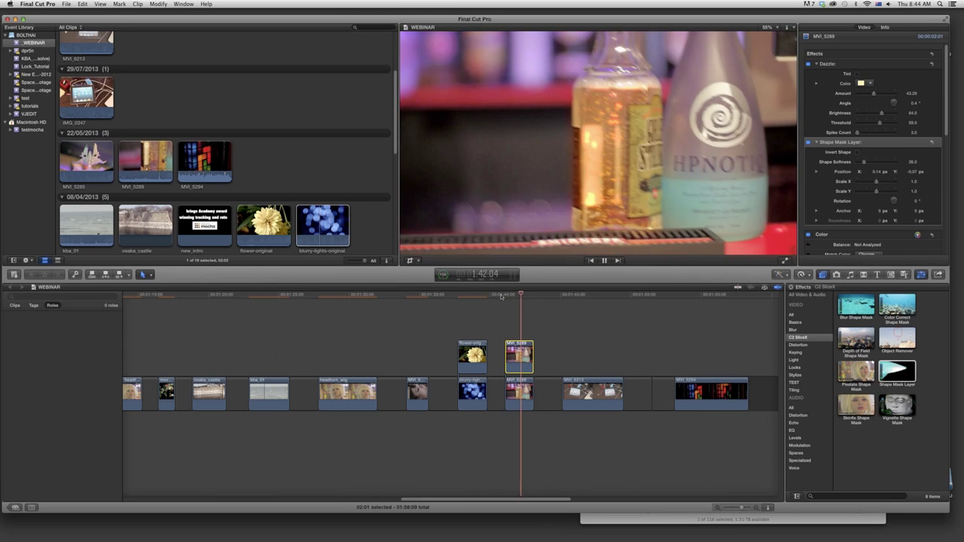
pyautogui.click(510, 294)
pyautogui.press('space')
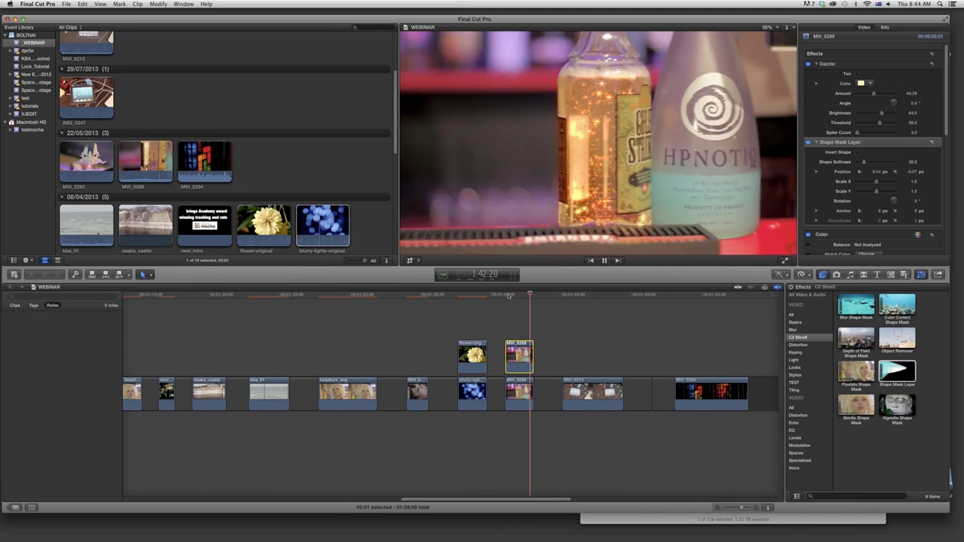
pyautogui.click(505, 295)
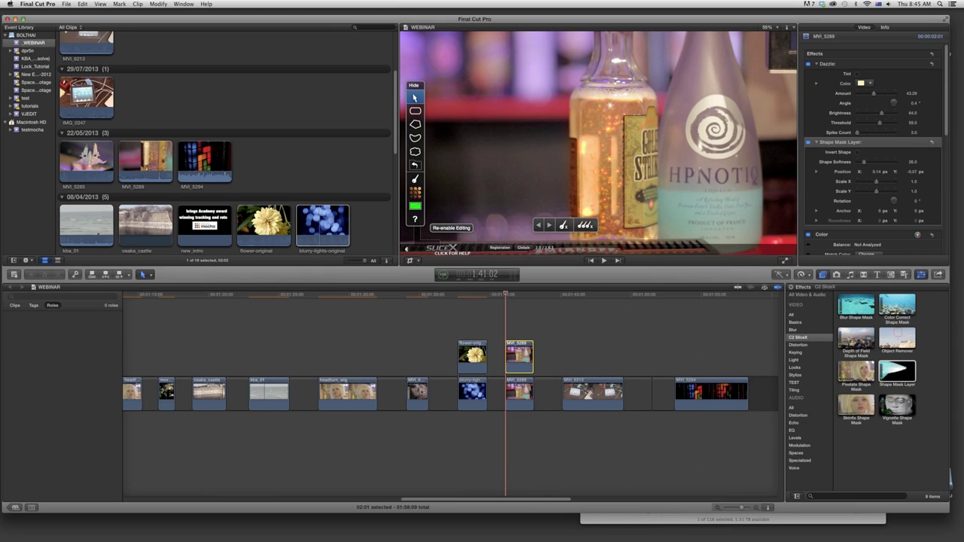
# - Try adjusting Gamma in the Color Correct Shape Mask of the headturn_wig clip at 1:11:04 and undo the change
pyautogui.click(337, 297)
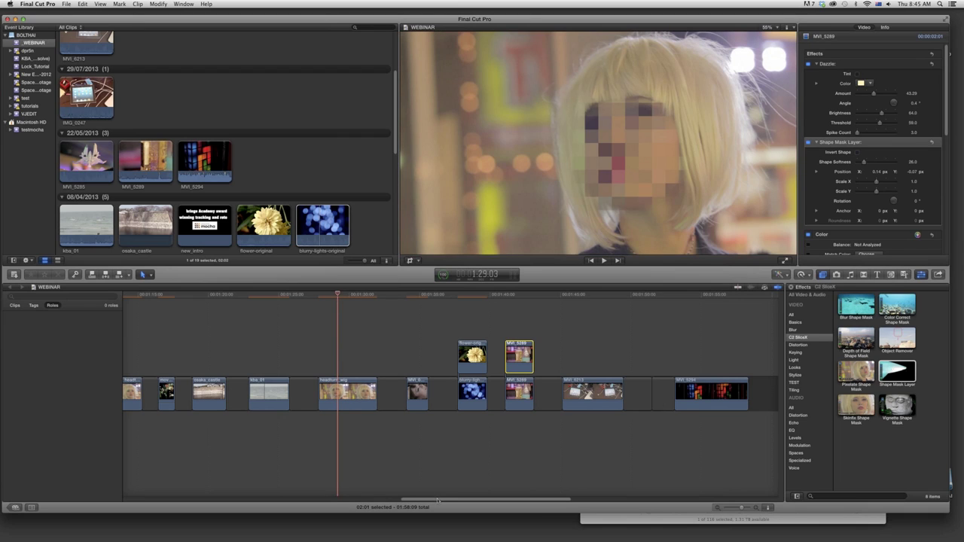
pyautogui.hscroll(-5, 429, 501)
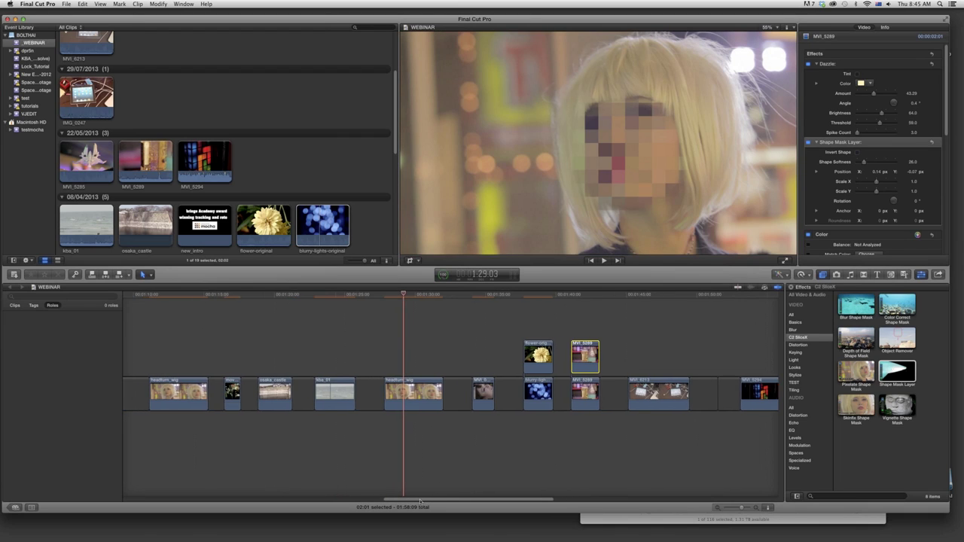
pyautogui.click(299, 297)
pyautogui.moveTo(289, 297); pyautogui.dragTo(276, 296)
pyautogui.click(304, 393)
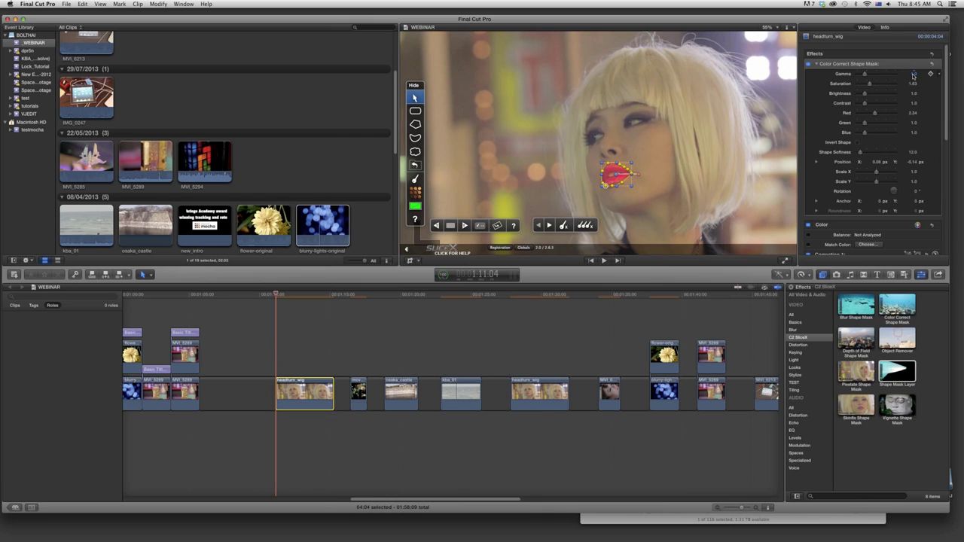
pyautogui.moveTo(914, 73); pyautogui.dragTo(913, 75)
pyautogui.moveTo(914, 73); pyautogui.dragTo(915, 73)
pyautogui.press('super+z')
pyautogui.click(894, 326)
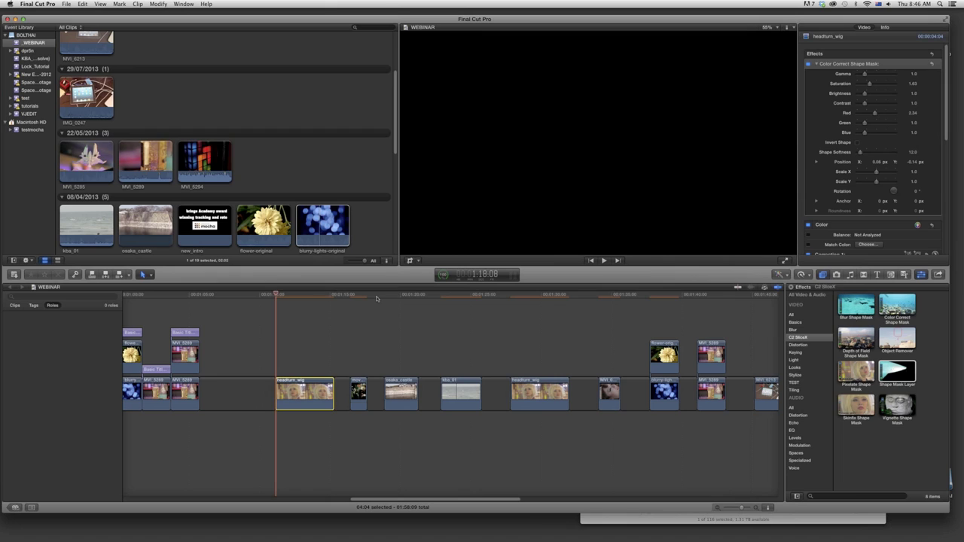
# - Review the flower composite at 1:38:17 and the bottle composite at 1:41:22 in the timeline
pyautogui.click(377, 298)
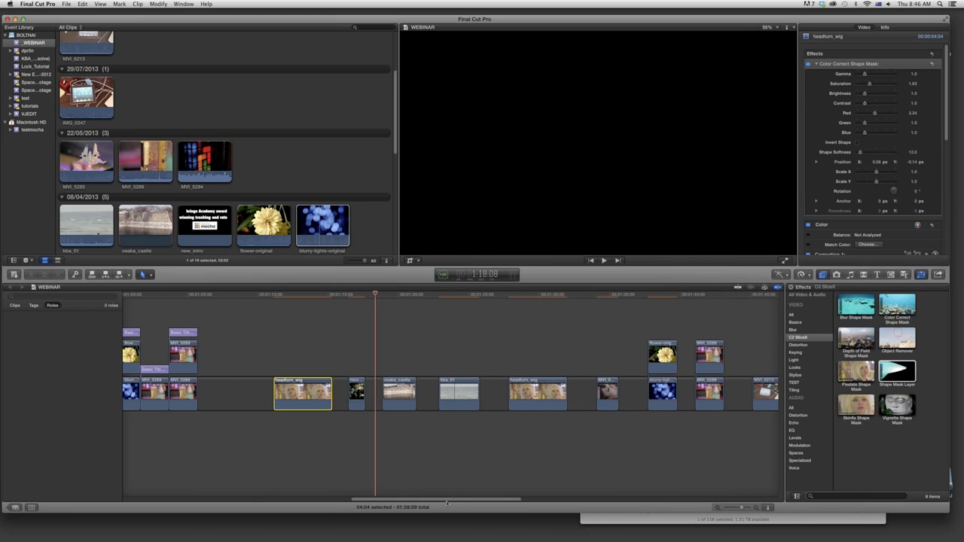
pyautogui.hscroll(10, 413, 304)
pyautogui.click(395, 296)
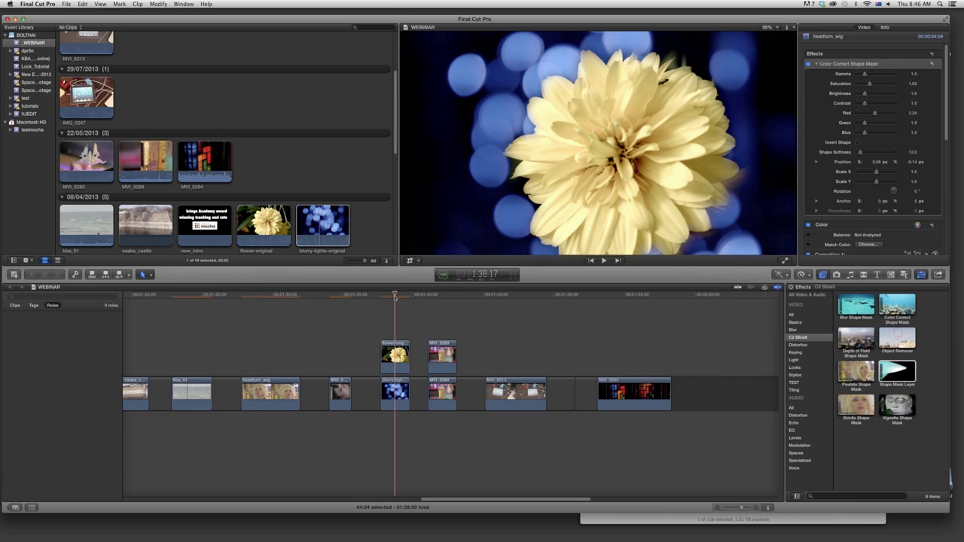
pyautogui.click(440, 296)
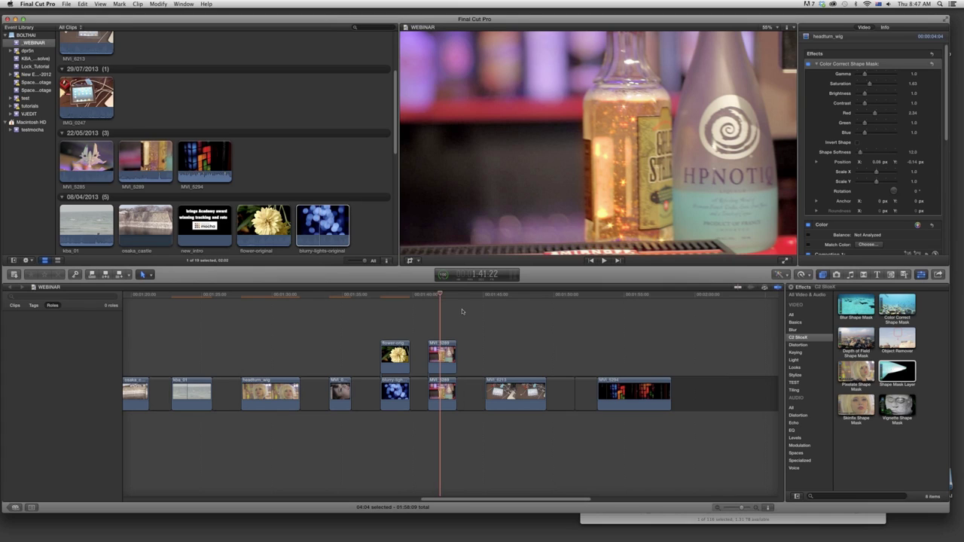
# - Apply the Depth of Field Shape Mask to the MVI_6213 tablet clip at 1:45:04 and show the frame at 25%
pyautogui.click(497, 296)
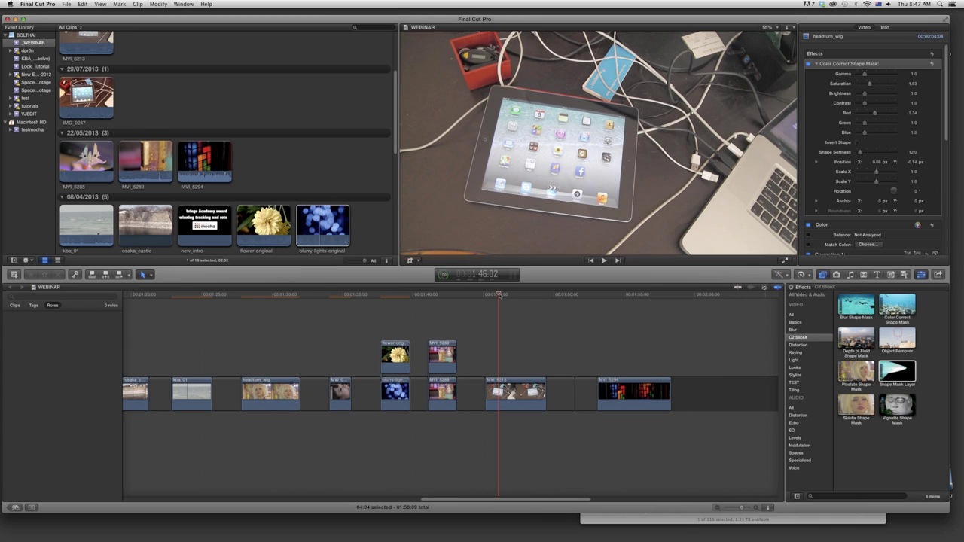
pyautogui.moveTo(499, 295); pyautogui.dragTo(485, 295)
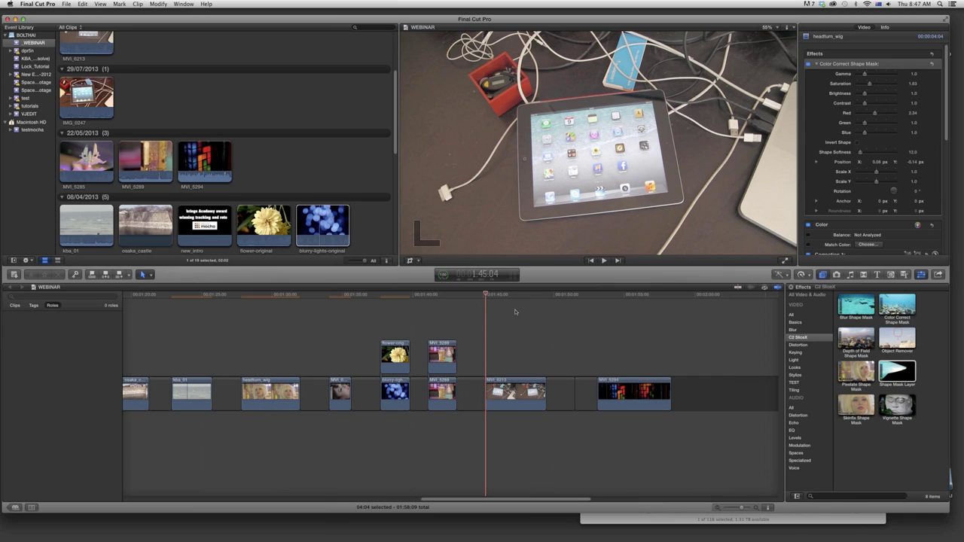
pyautogui.click(516, 391)
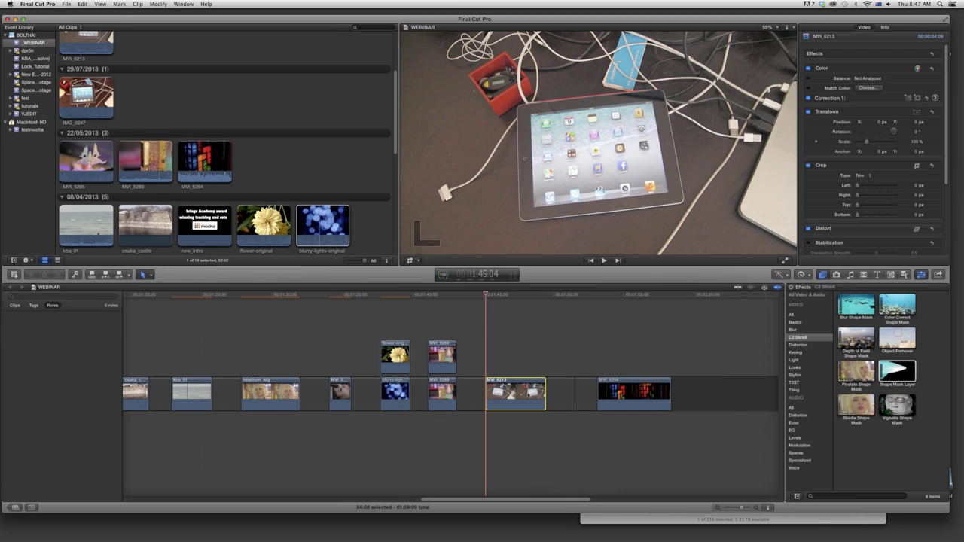
pyautogui.click(857, 339)
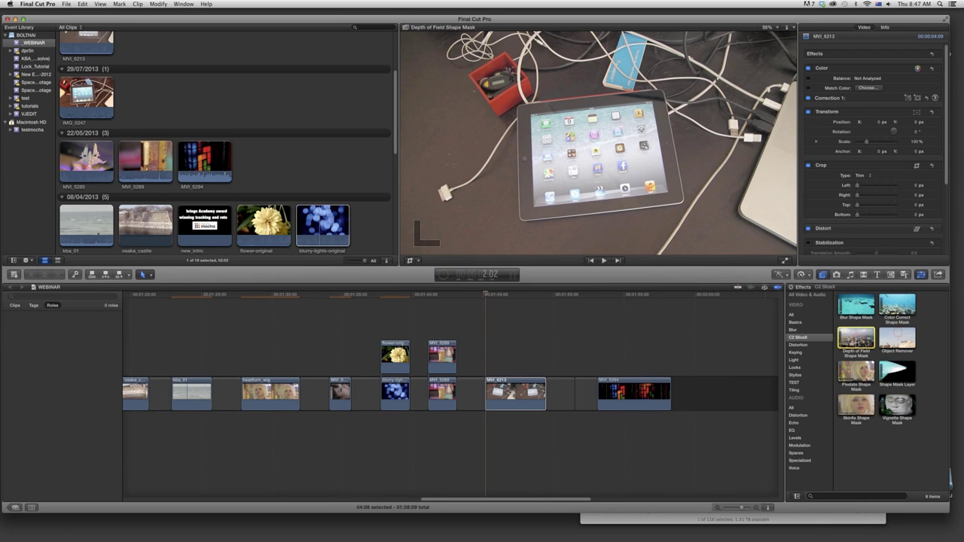
pyautogui.moveTo(856, 339); pyautogui.dragTo(519, 393)
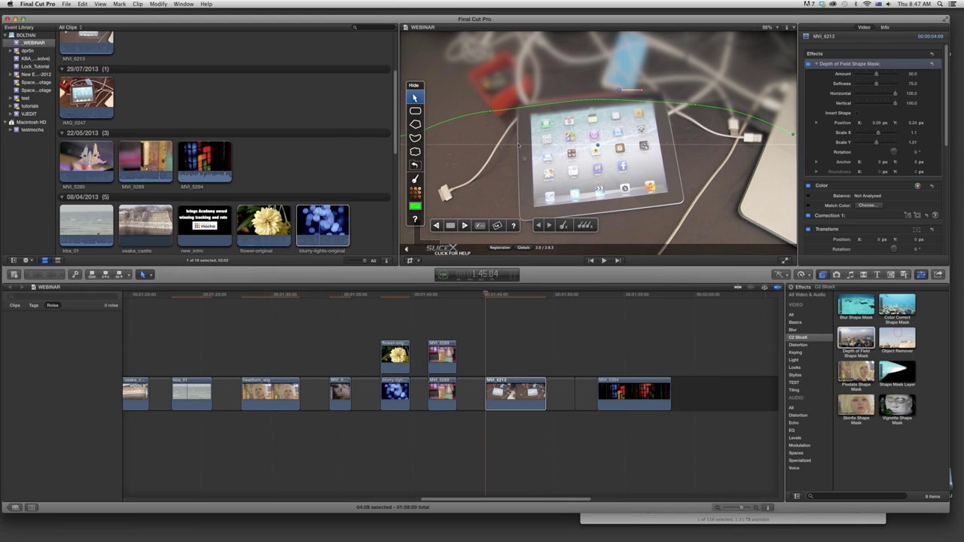
pyautogui.click(769, 28)
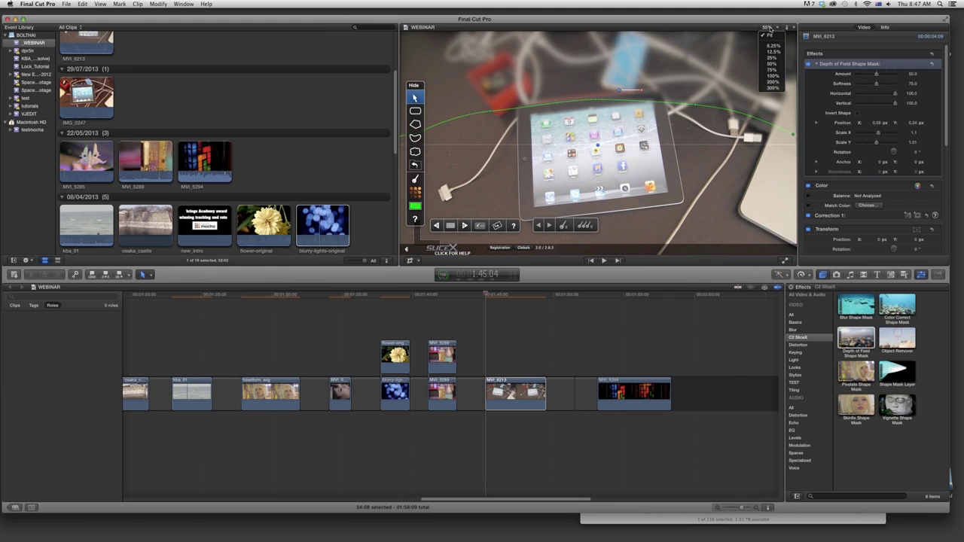
pyautogui.click(771, 58)
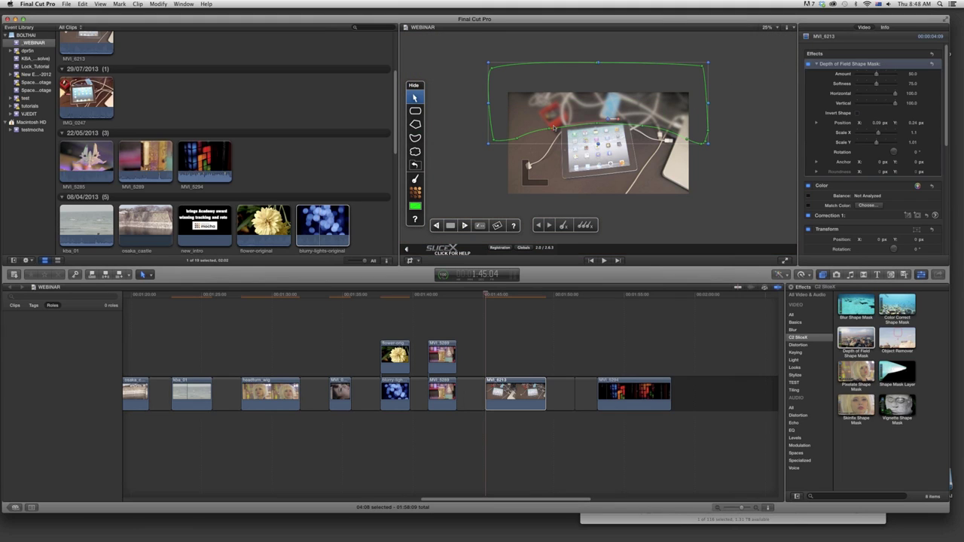
# - Draw a curved mask from the tablet's middle upward over the background, extending beyond the frame's sides and top
pyautogui.click(415, 139)
pyautogui.click(489, 160)
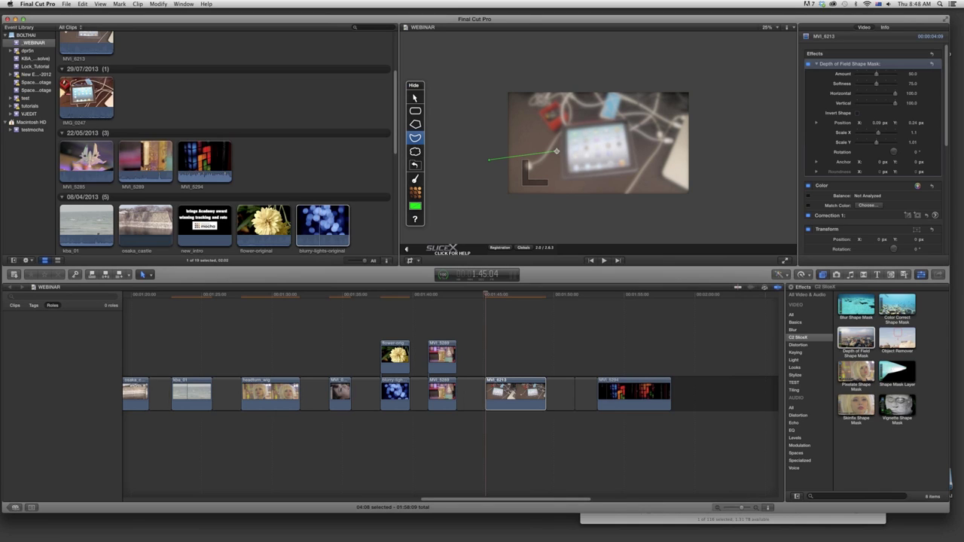
pyautogui.click(600, 149)
pyautogui.click(703, 161)
pyautogui.click(715, 76)
pyautogui.click(554, 66)
pyautogui.click(486, 74)
pyautogui.click(489, 160)
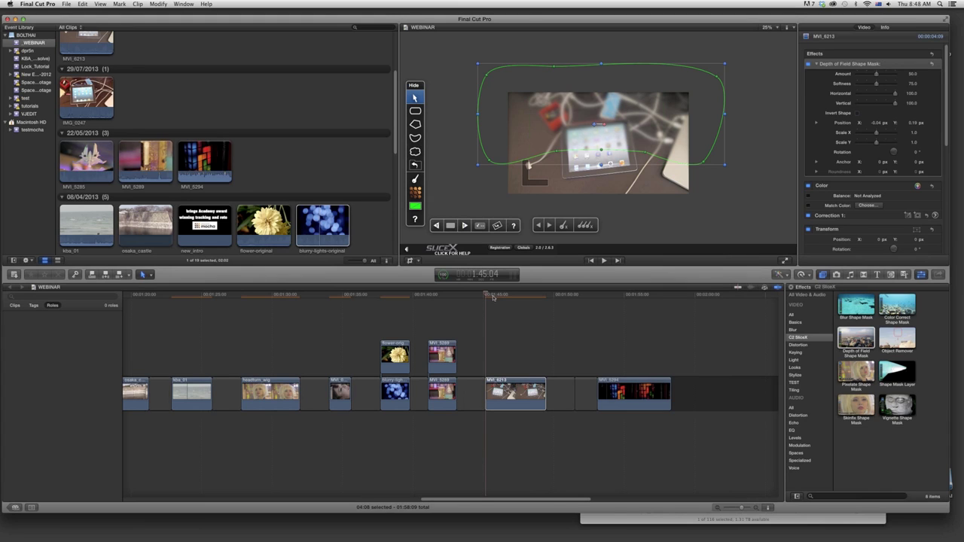
pyautogui.click(494, 298)
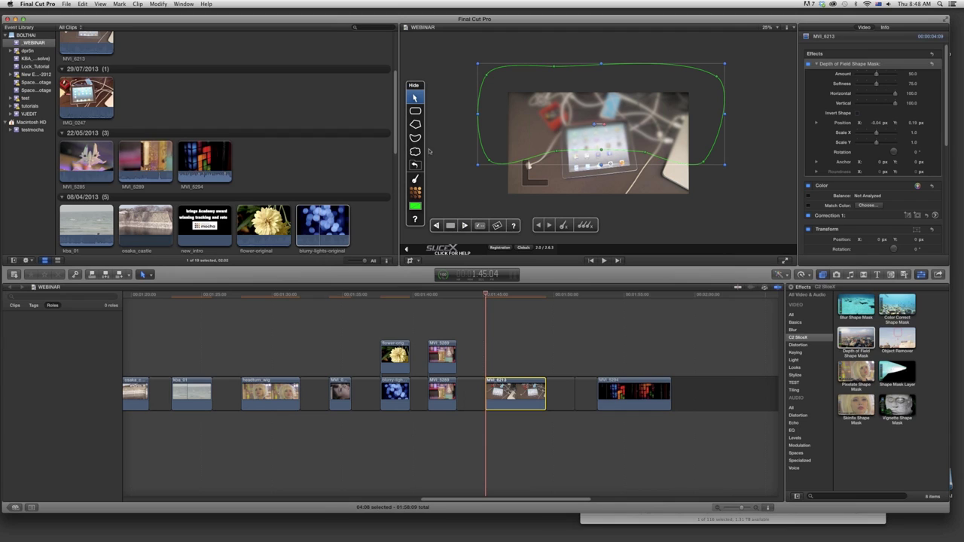
# - Replace the shape with a four-point polygon mask around the tablet's screen and track it forward through the clip
pyautogui.click(415, 125)
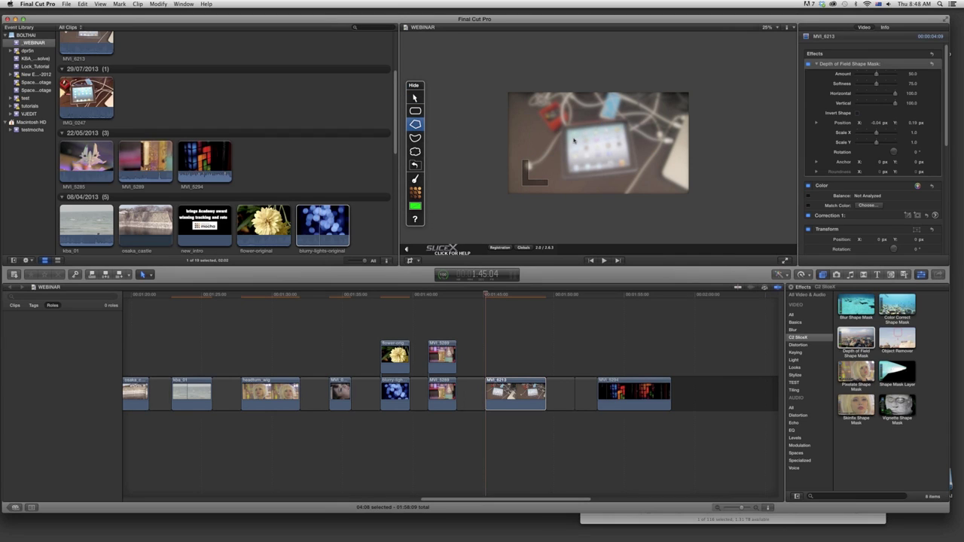
pyautogui.click(573, 165)
pyautogui.click(619, 163)
pyautogui.click(616, 136)
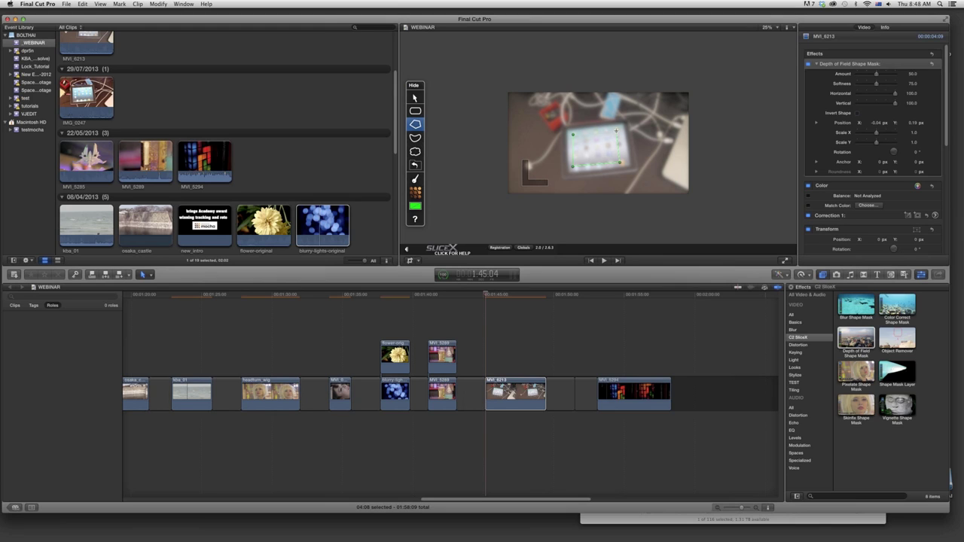
pyautogui.click(573, 133)
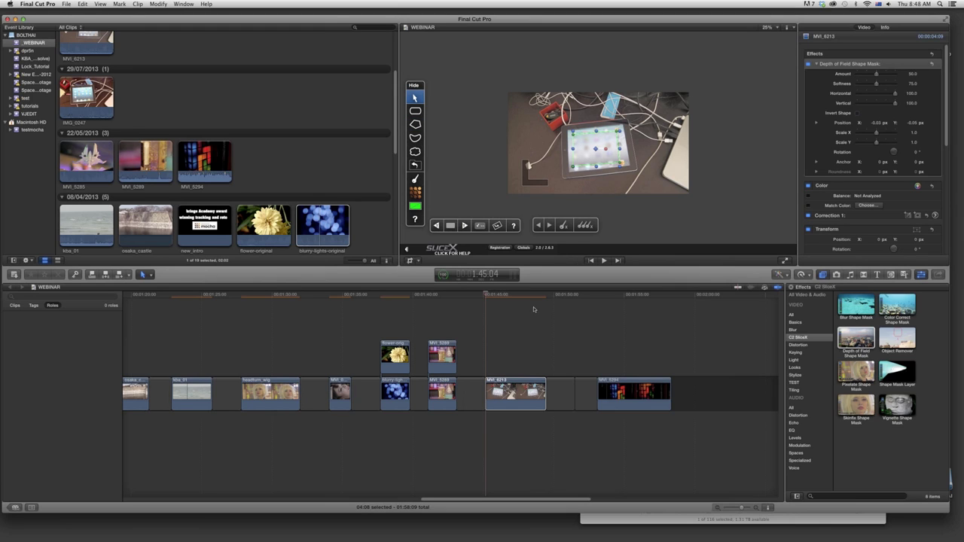
pyautogui.click(464, 225)
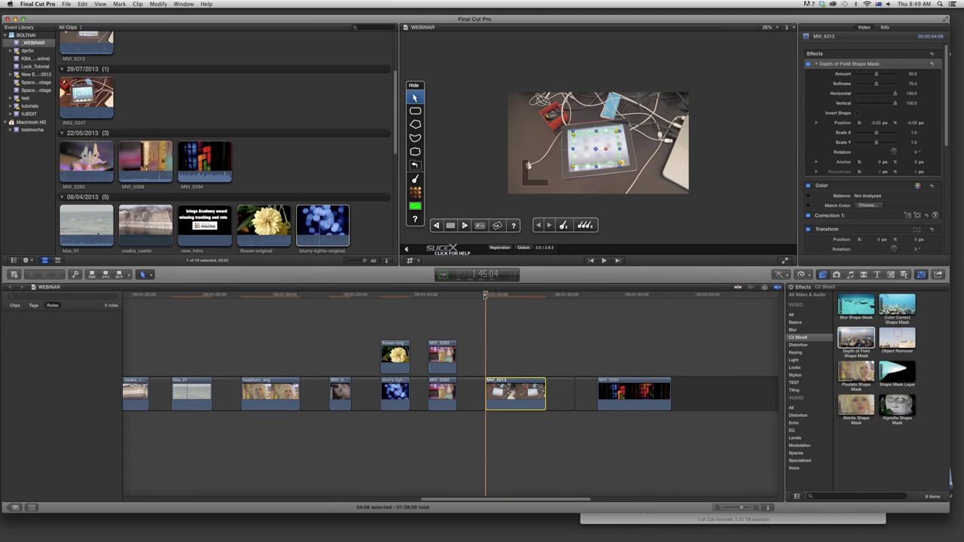
# - Redraw the mask as a curved shape from the tablet's middle upward, extending past the frame's sides and top, and return to 1:45:04
pyautogui.click(414, 138)
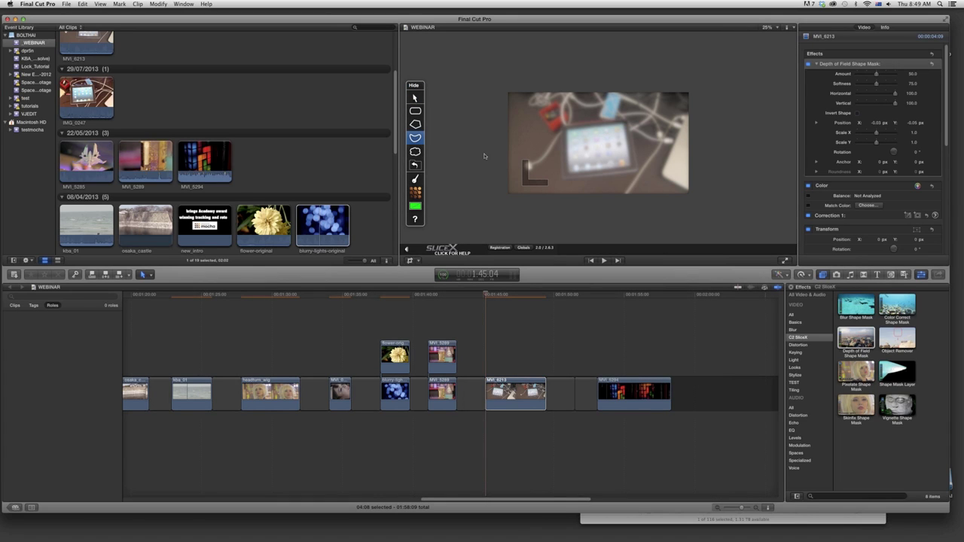
pyautogui.click(484, 169)
pyautogui.moveTo(546, 153); pyautogui.dragTo(565, 154)
pyautogui.click(716, 160)
pyautogui.click(707, 70)
pyautogui.click(490, 76)
pyautogui.click(484, 169)
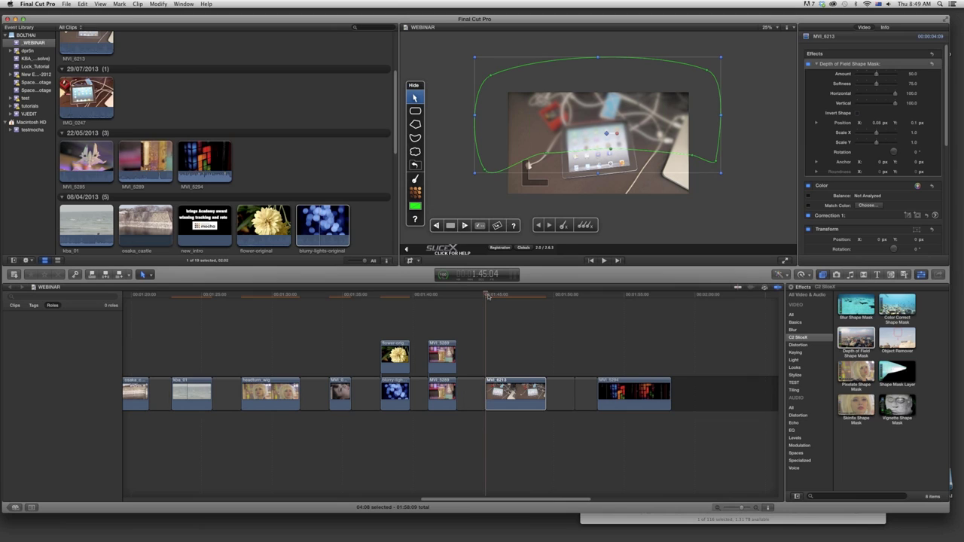
pyautogui.moveTo(489, 296)
pyautogui.mouseDown()
pyautogui.moveTo(540, 295)
pyautogui.moveTo(487, 297)
pyautogui.mouseUp()
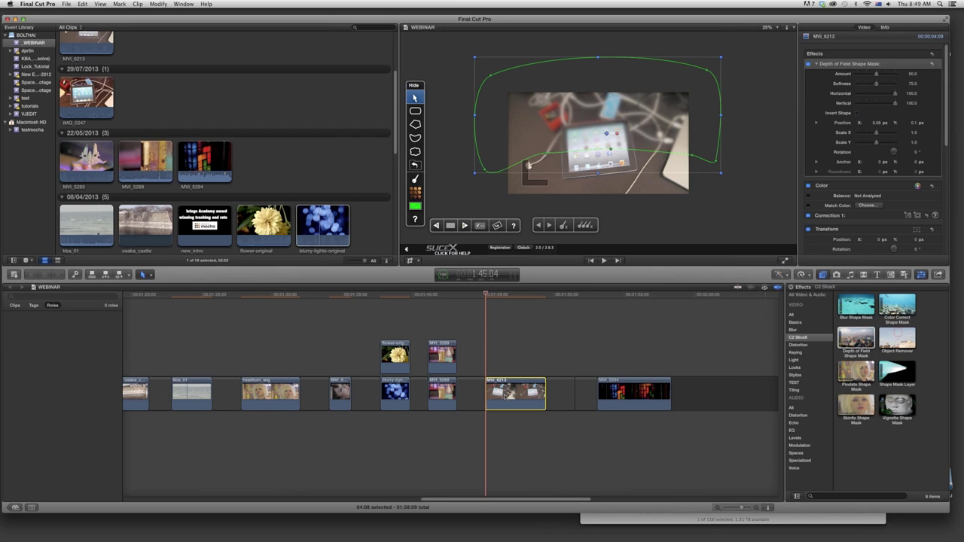
# - Duplicate the MVI_6213 clip directly above the original and select the copy's Depth of Field Shape Mask effect at 1:45:04
pyautogui.moveTo(515, 394); pyautogui.dragTo(515, 357)
pyautogui.click(501, 294)
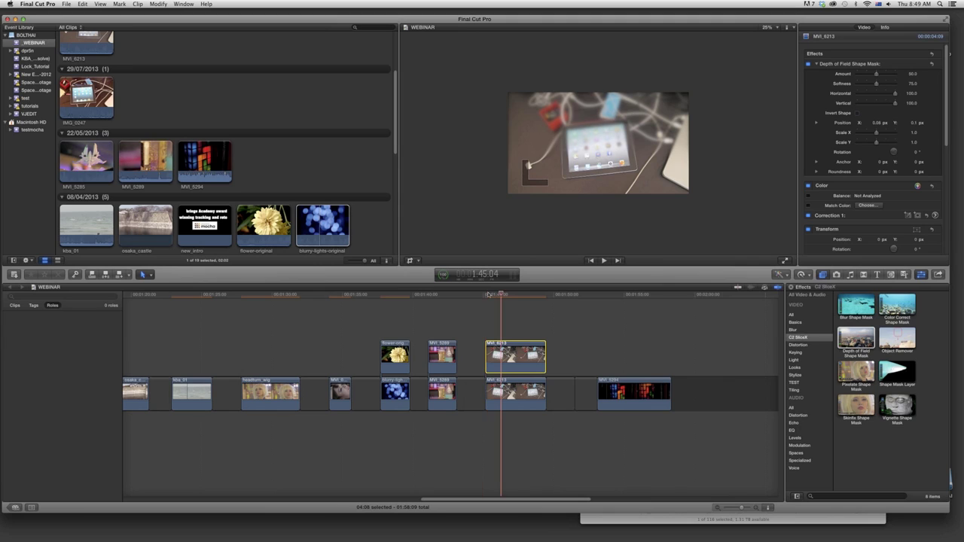
pyautogui.click(485, 294)
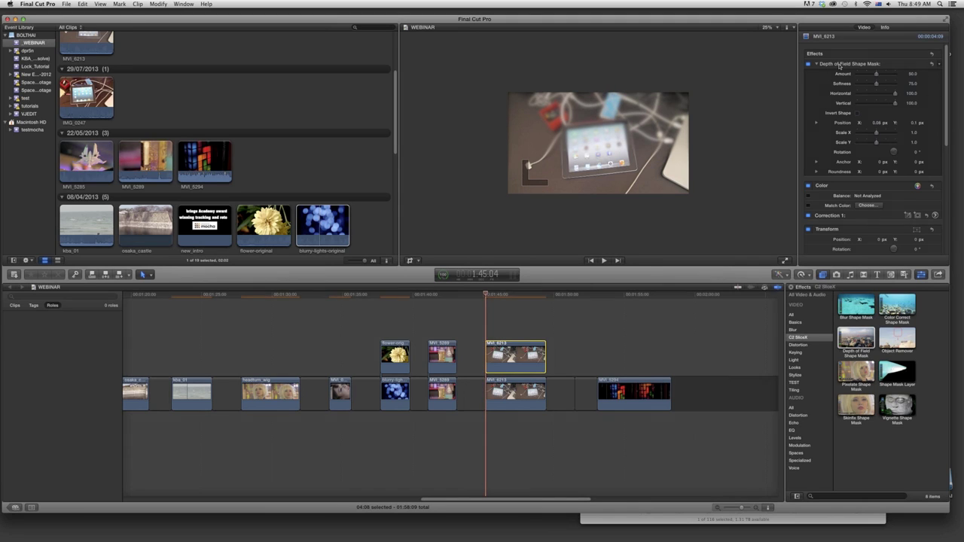
pyautogui.click(840, 65)
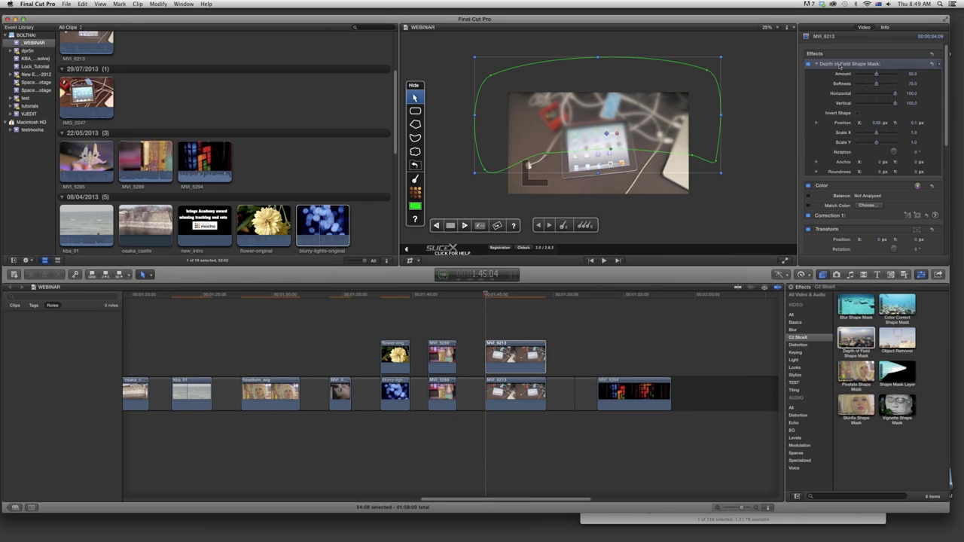
# - Replace the upper MVI_6213 copy's Depth of Field effect with a Shape Mask Layer and outline the whole tablet with a four-point polygon
pyautogui.press('Delete')
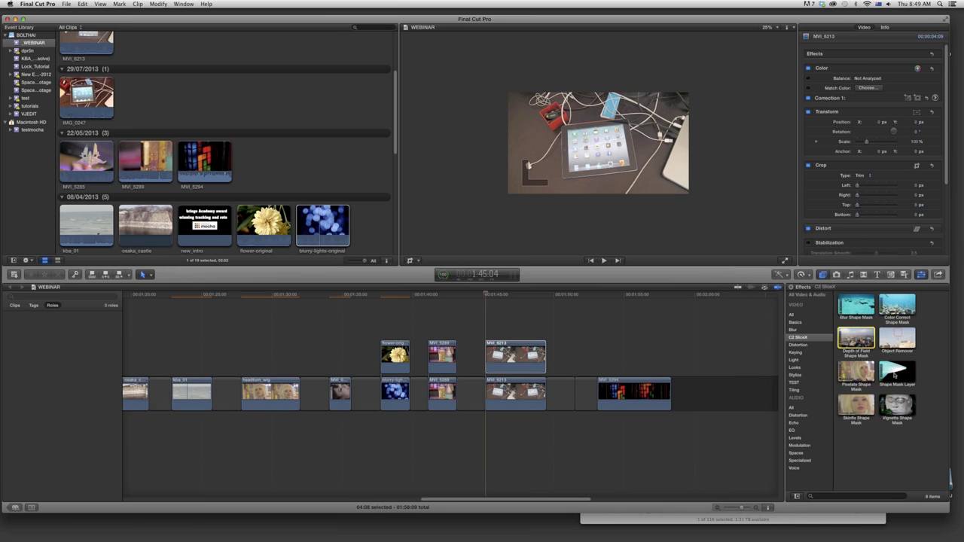
pyautogui.moveTo(896, 370); pyautogui.dragTo(512, 359)
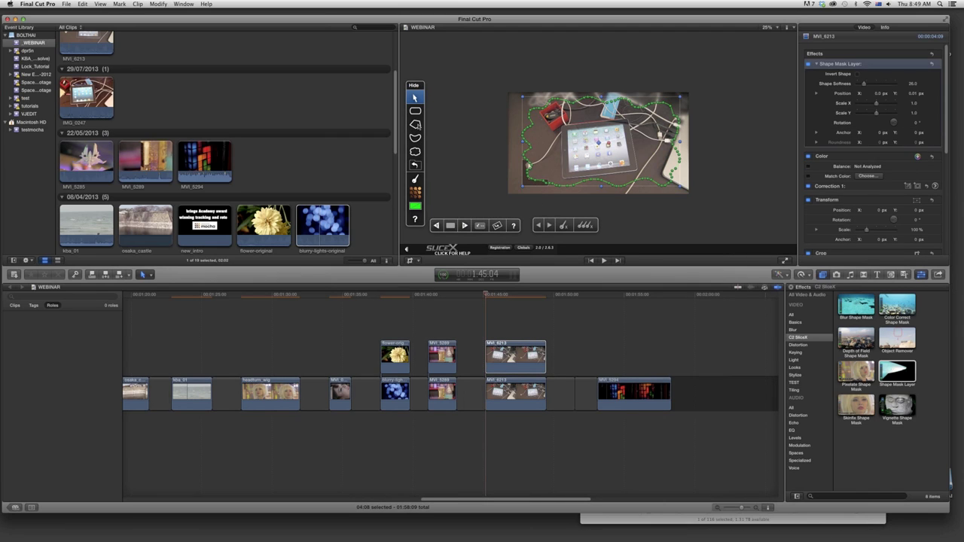
pyautogui.click(415, 125)
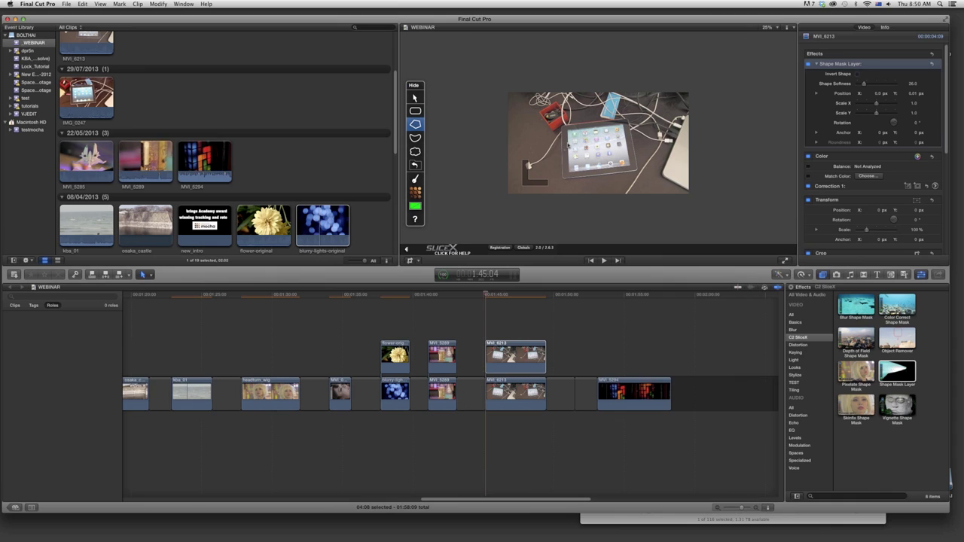
pyautogui.click(563, 125)
pyautogui.click(629, 118)
pyautogui.click(636, 169)
pyautogui.click(565, 180)
pyautogui.click(564, 127)
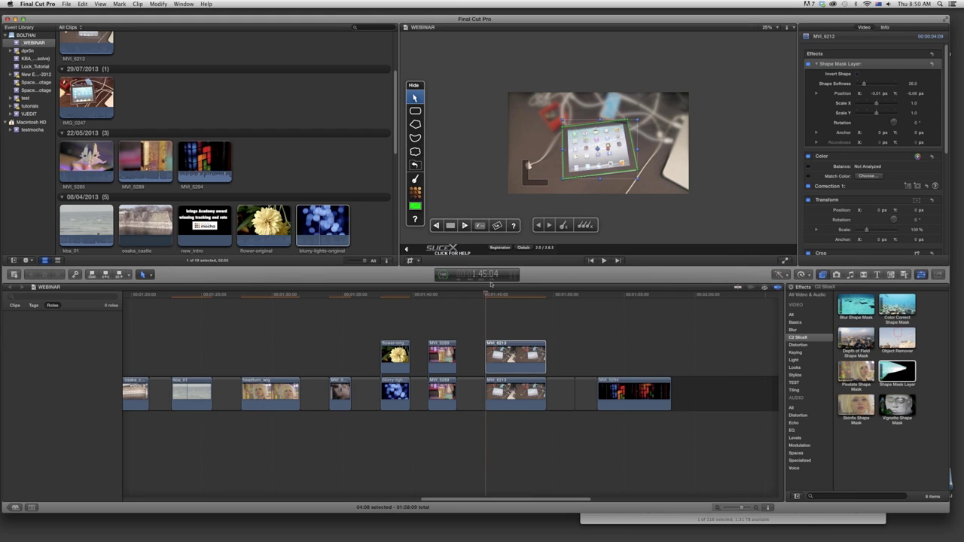
# - Track the tablet mask forward to the end of the clip and return to 1:45:04
pyautogui.click(465, 225)
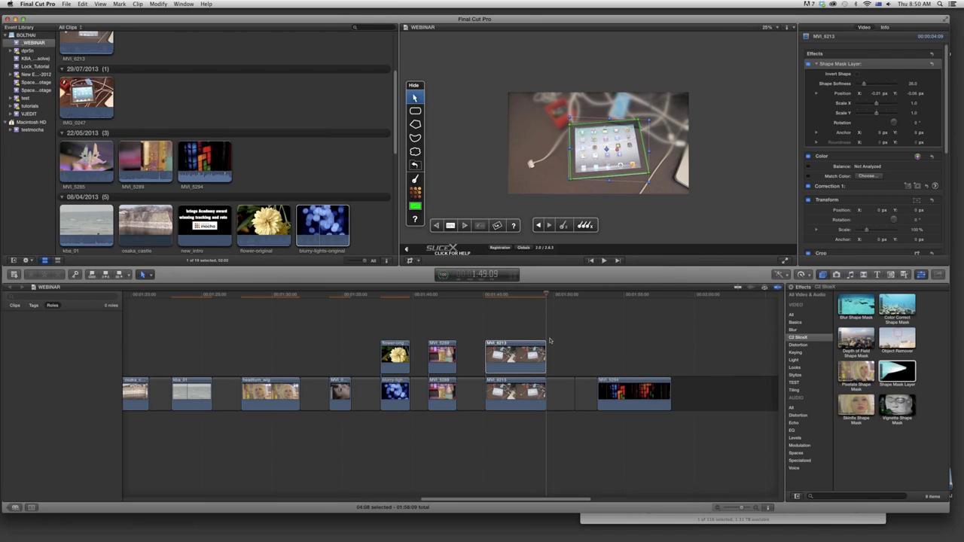
pyautogui.moveTo(519, 297); pyautogui.dragTo(487, 296)
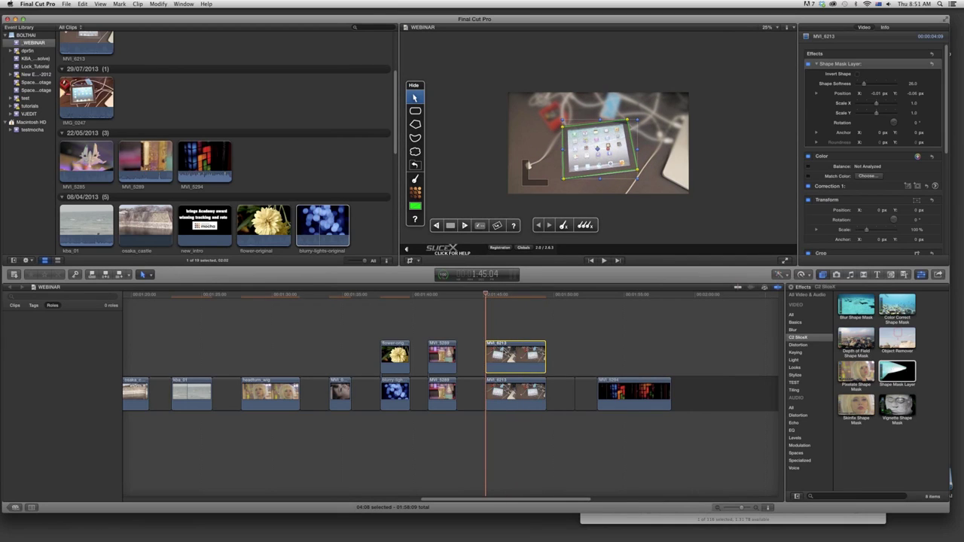
# - Fit the frame in the viewer, then disable and re-enable the upper MVI_6213 copy to compare the composite
pyautogui.rightClick(494, 346)
pyautogui.click(771, 38)
pyautogui.click(768, 28)
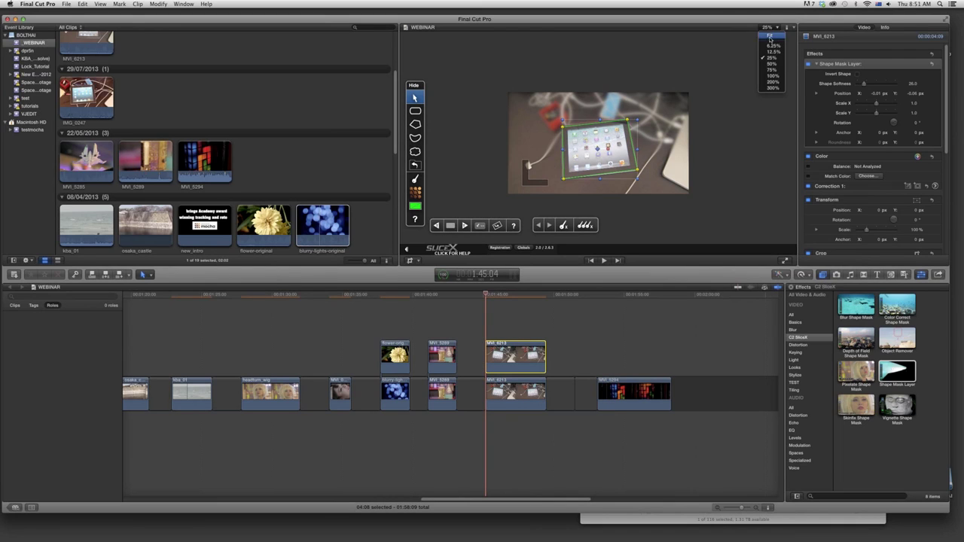
pyautogui.click(771, 63)
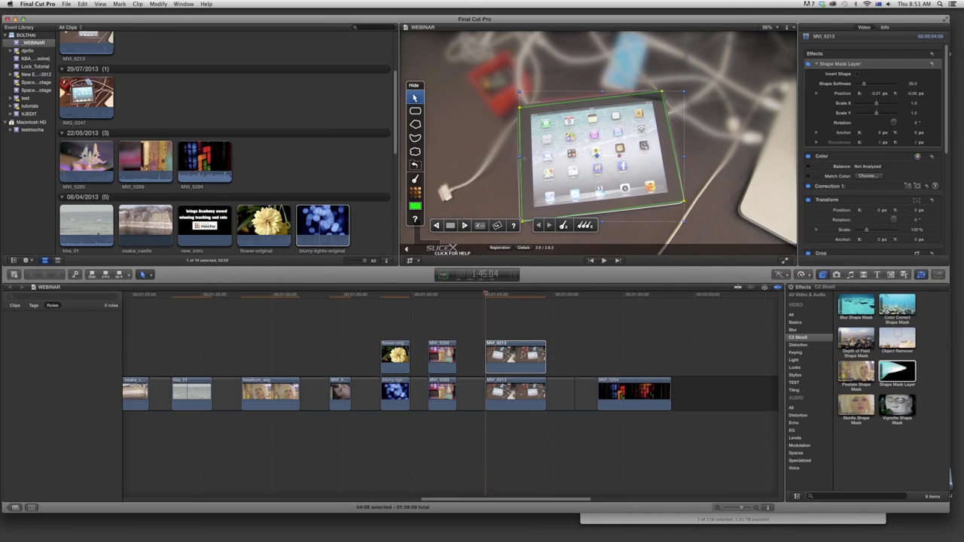
pyautogui.rightClick(501, 352)
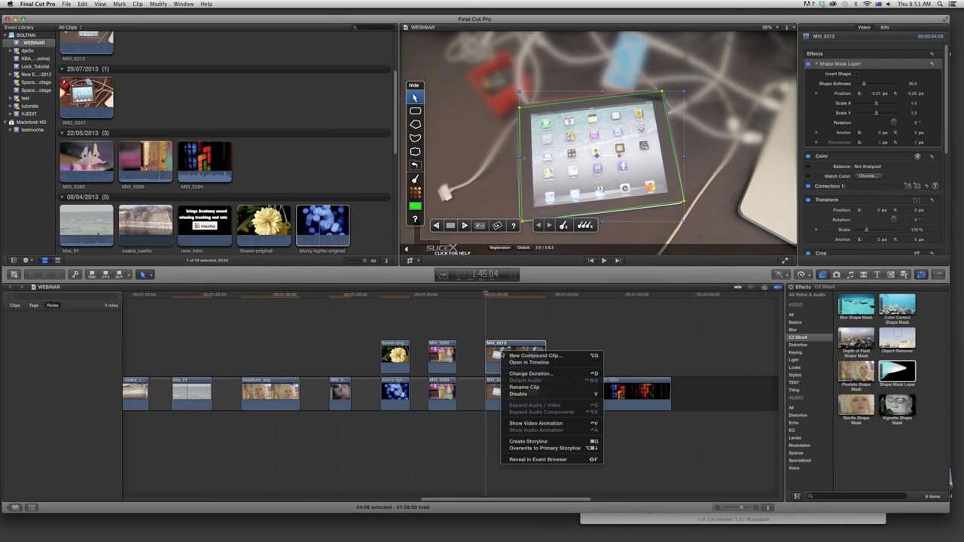
pyautogui.click(519, 394)
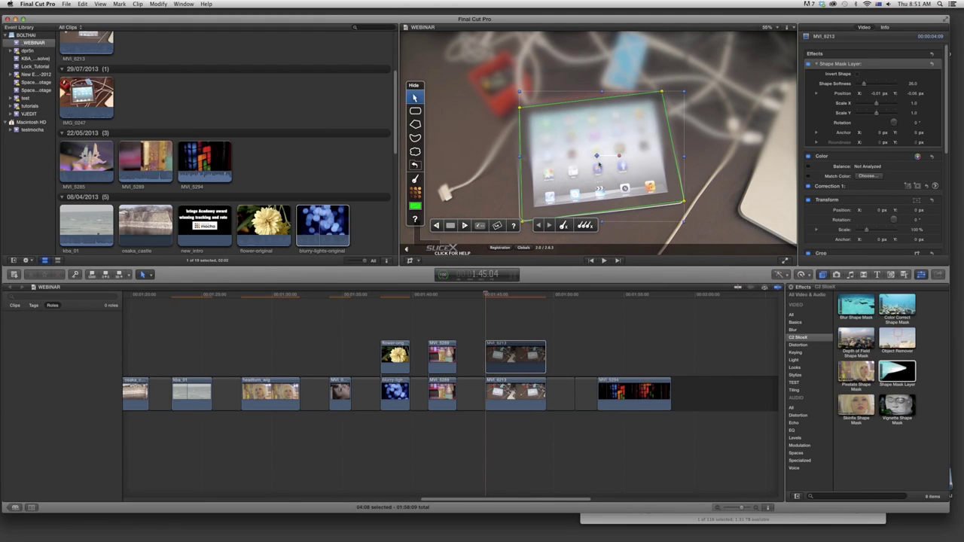
pyautogui.rightClick(508, 363)
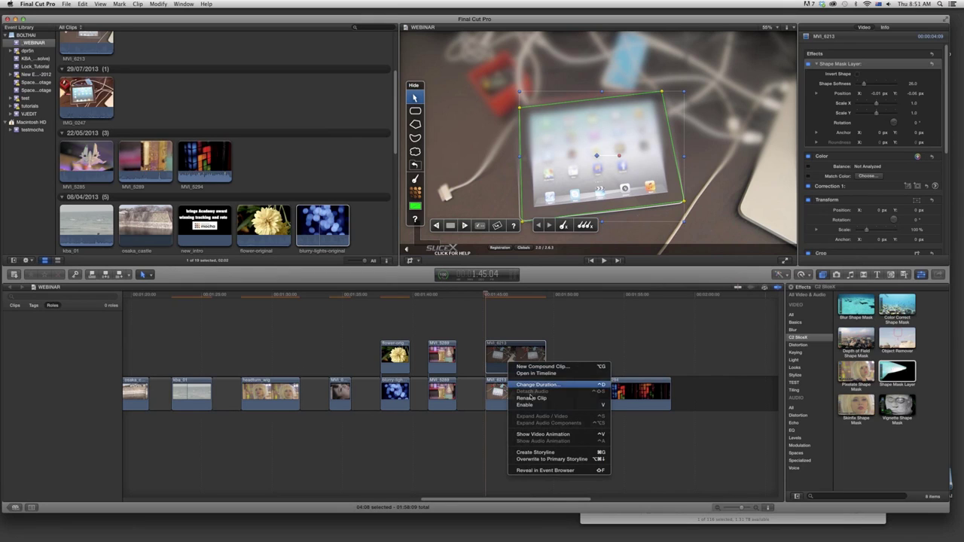
pyautogui.click(517, 395)
# - Disable the lower MVI_6213 clip to isolate the masked tablet and set the upper copy's Shape Softness to 12
pyautogui.rightClick(512, 393)
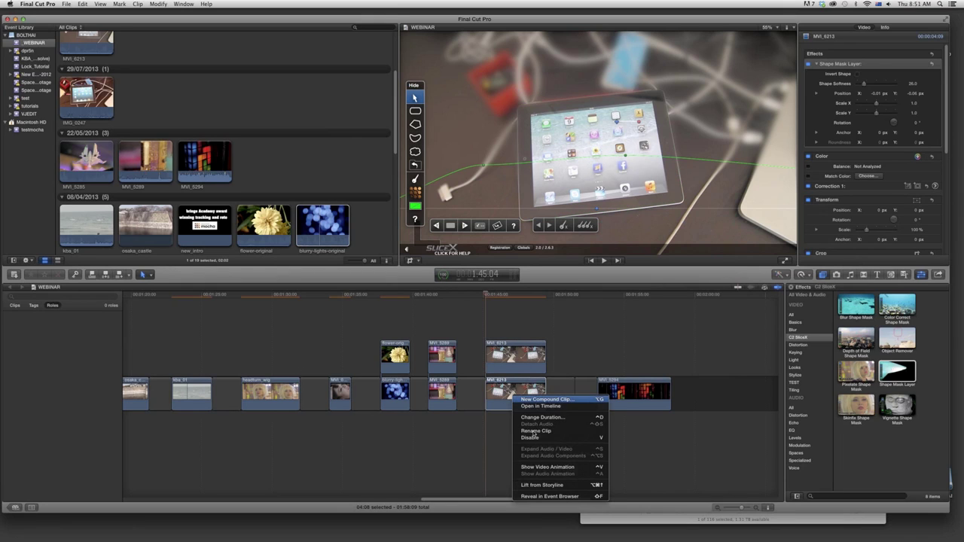
pyautogui.click(532, 435)
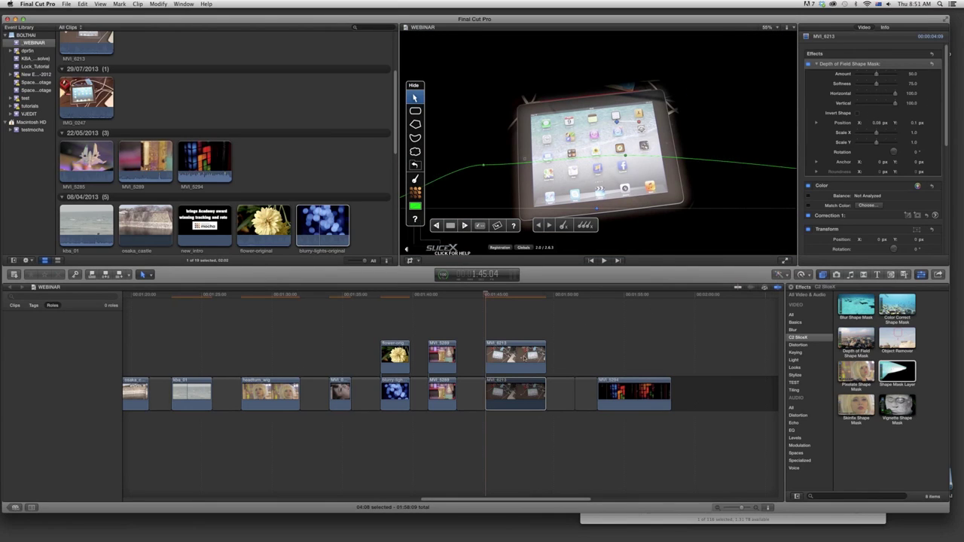
pyautogui.click(525, 359)
pyautogui.moveTo(862, 85); pyautogui.dragTo(859, 84)
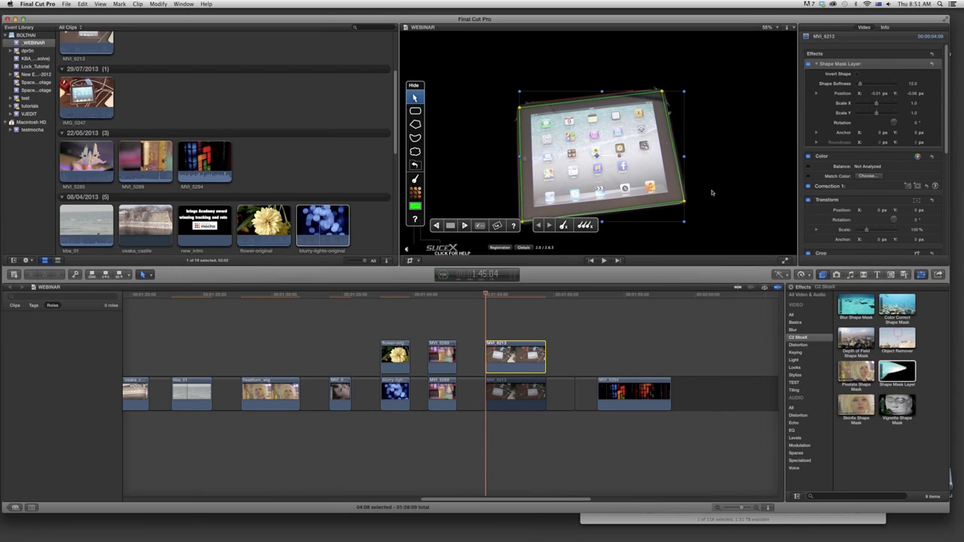
# - Re-enable the lower MVI_6213 clip, play the composite from 1:46:12 and return to 1:45:04
pyautogui.rightClick(510, 391)
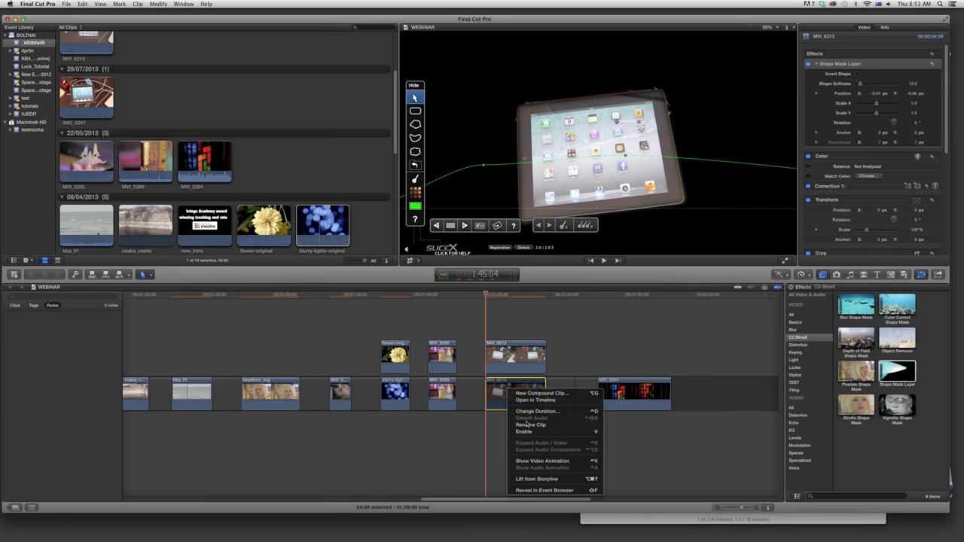
pyautogui.click(526, 431)
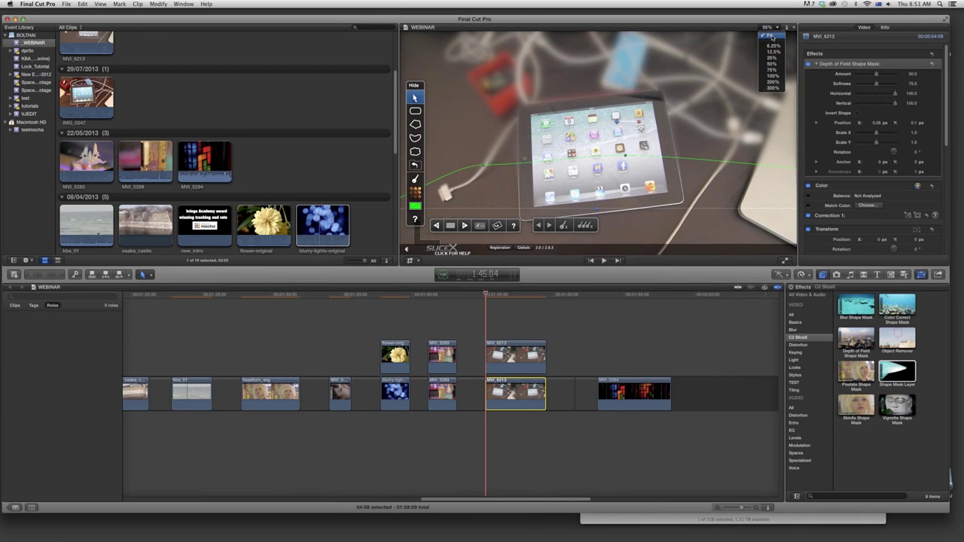
pyautogui.click(772, 37)
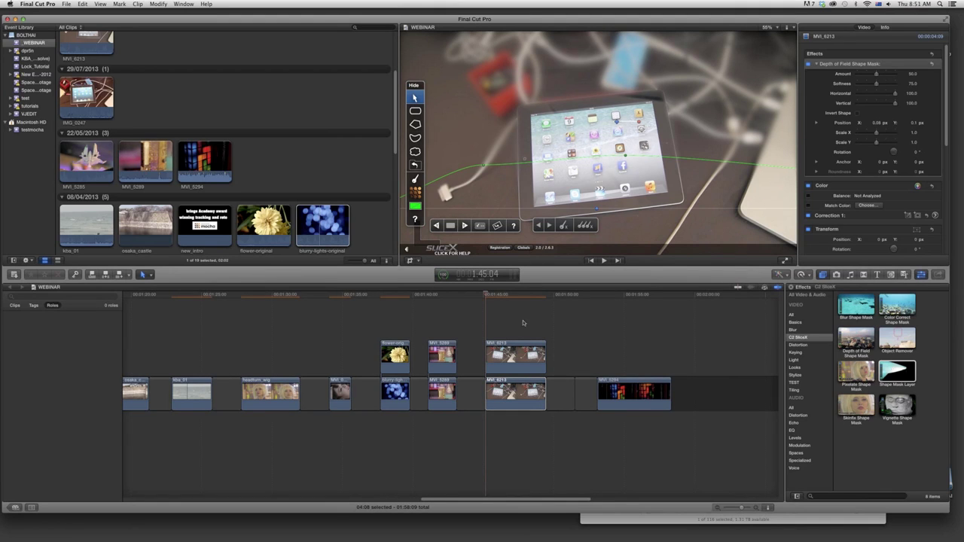
pyautogui.click(500, 294)
pyautogui.press('space')
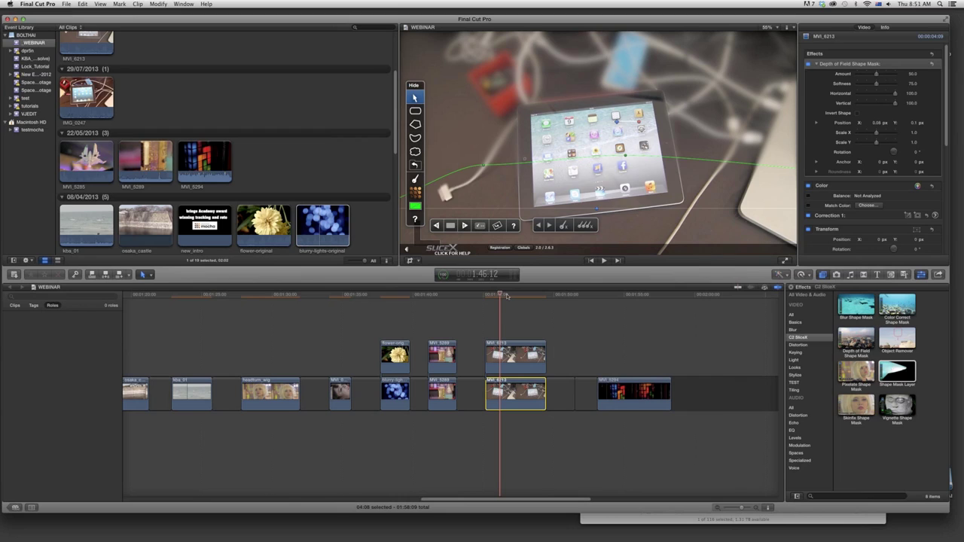
pyautogui.click(487, 295)
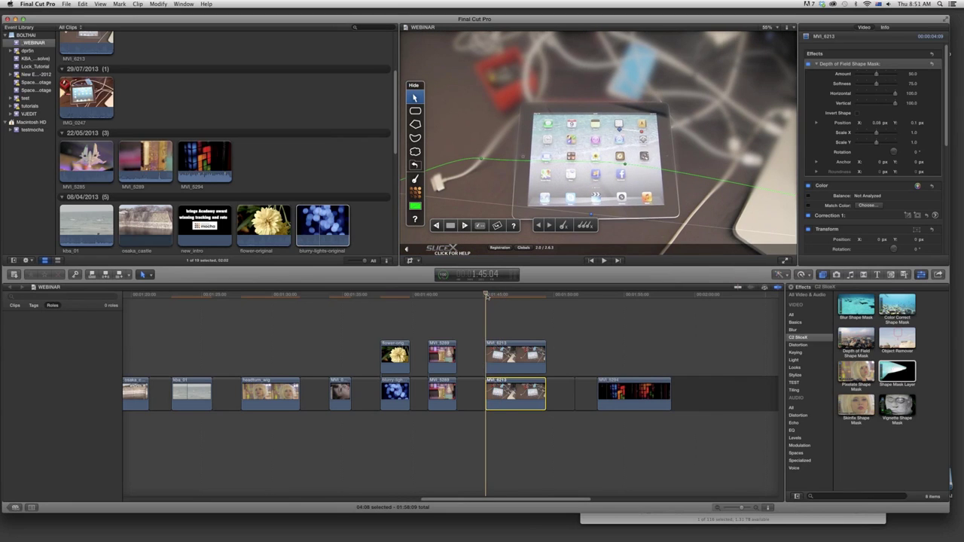
# - Duplicate the masked upper MVI_6213 copy onto a third layer directly above it
pyautogui.click(503, 362)
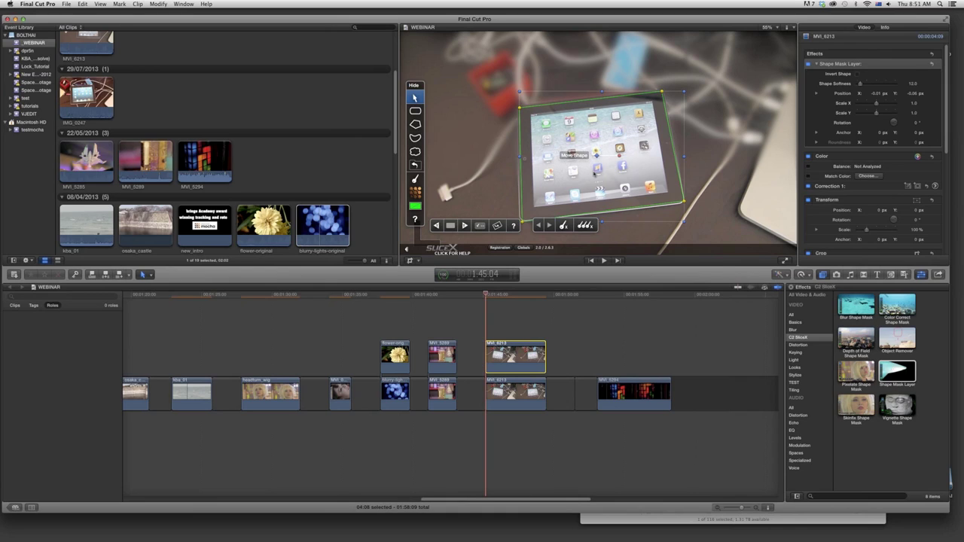
pyautogui.click(711, 380)
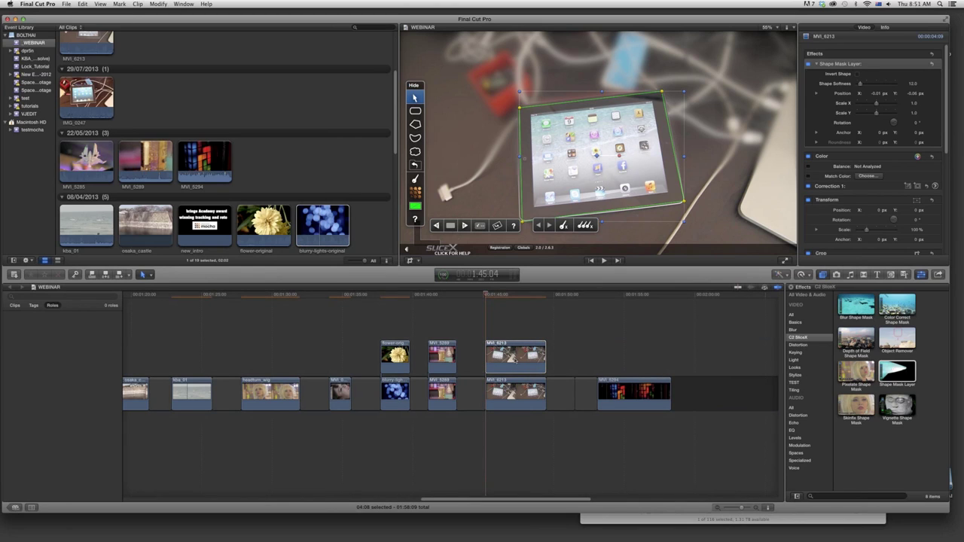
pyautogui.moveTo(517, 360); pyautogui.dragTo(514, 326)
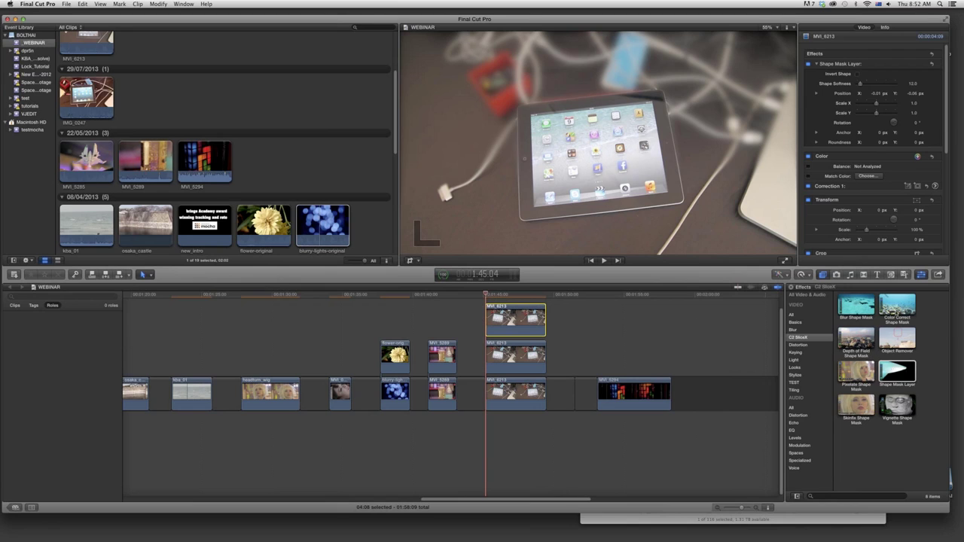
# - Try a Color Correct Shape Mask on the topmost MVI_6213 copy and choose the polygon shape for it
pyautogui.click(897, 306)
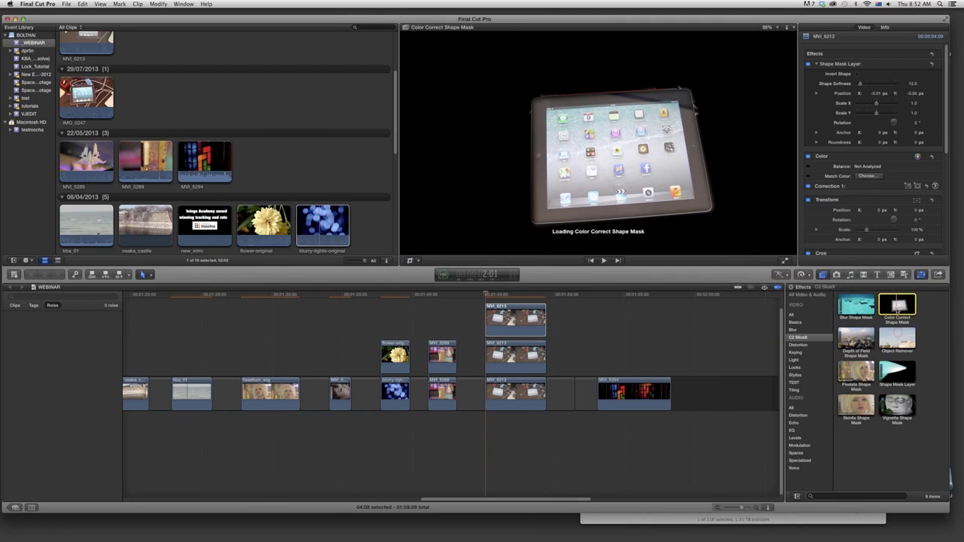
pyautogui.moveTo(897, 306); pyautogui.dragTo(516, 324)
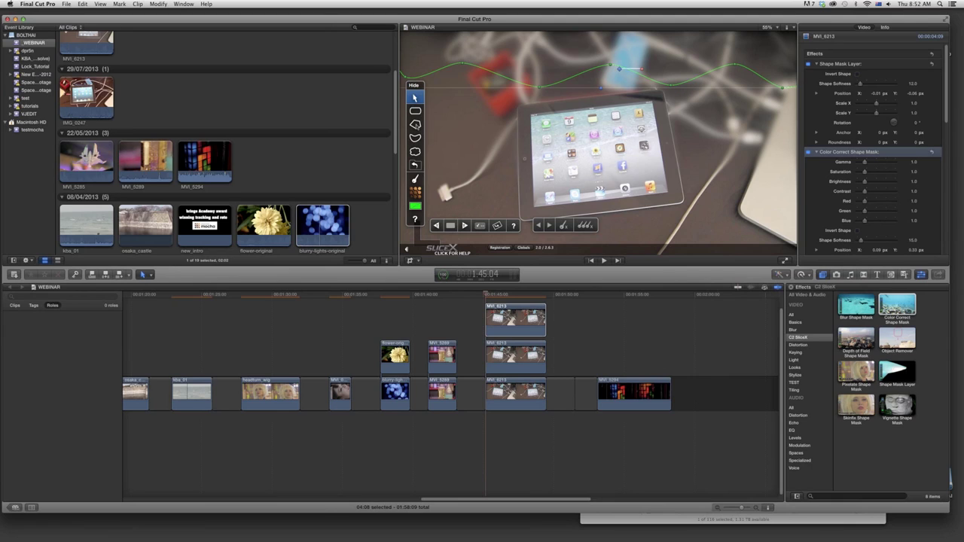
pyautogui.click(415, 124)
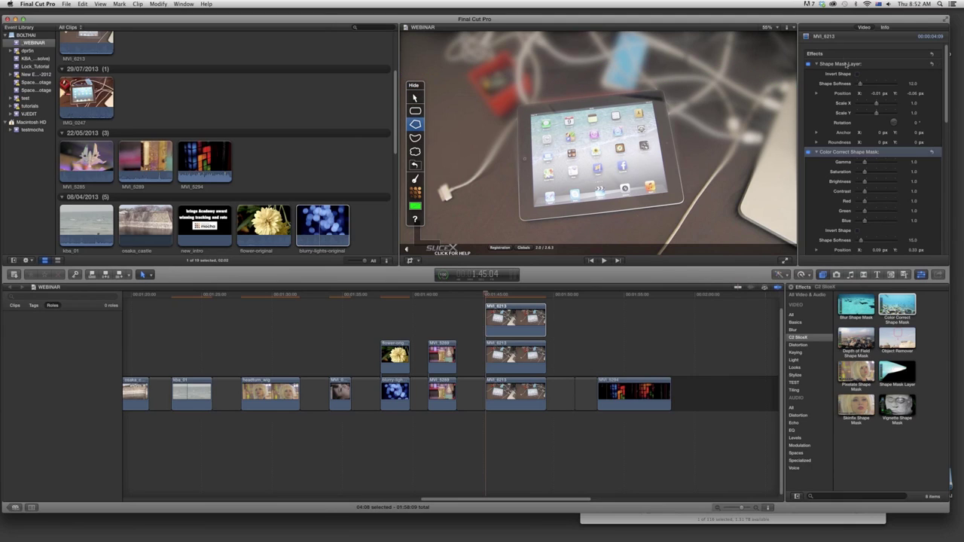
# - Remove the inherited Shape Mask Layer effect from the topmost MVI_6213 copy
pyautogui.click(510, 331)
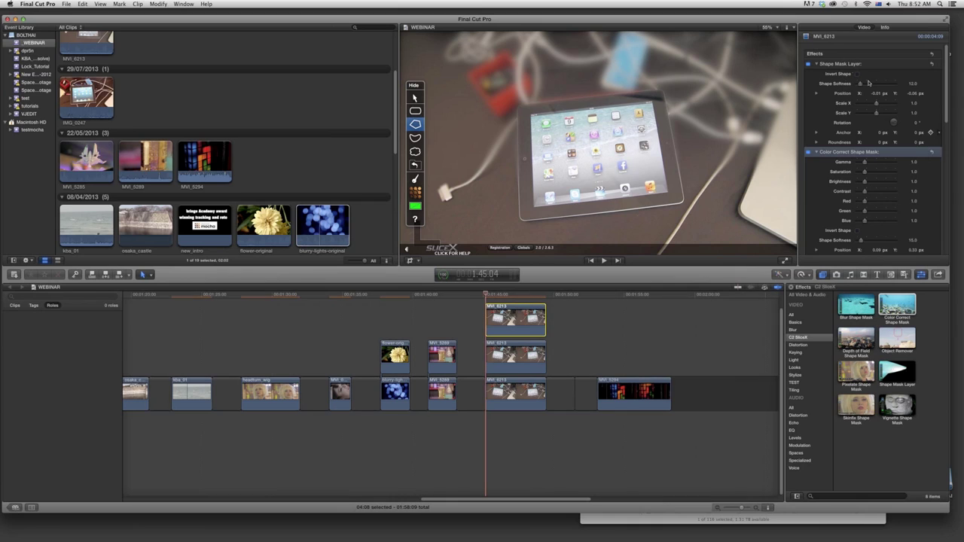
pyautogui.click(838, 65)
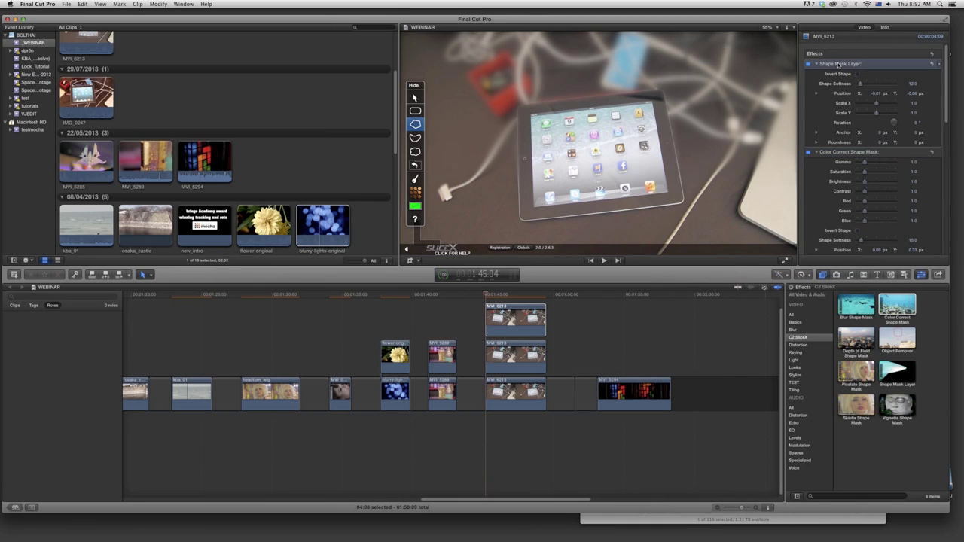
pyautogui.press('Delete')
pyautogui.click(838, 64)
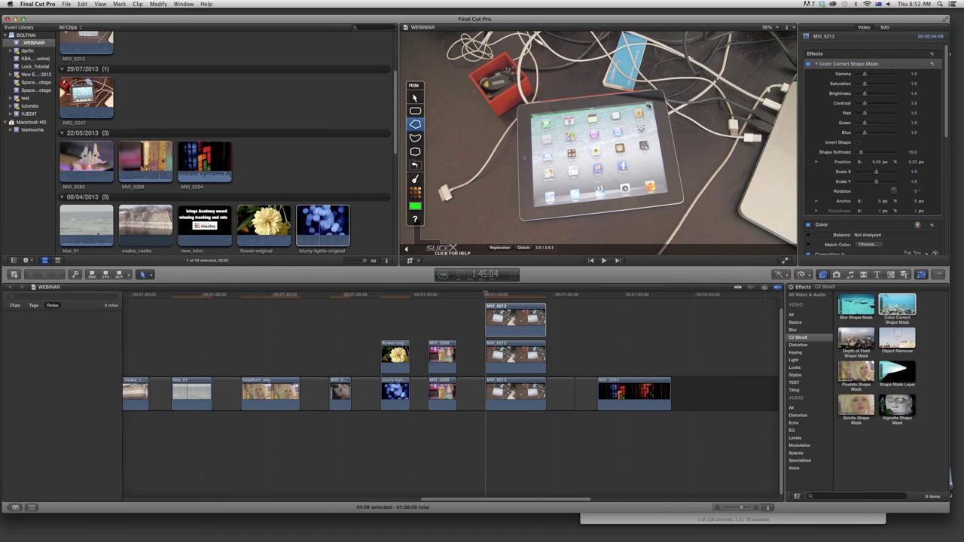
# - Outline the tablet's screen with a four-point polygon for the Color Correct Shape Mask, then remove that effect
pyautogui.click(653, 105)
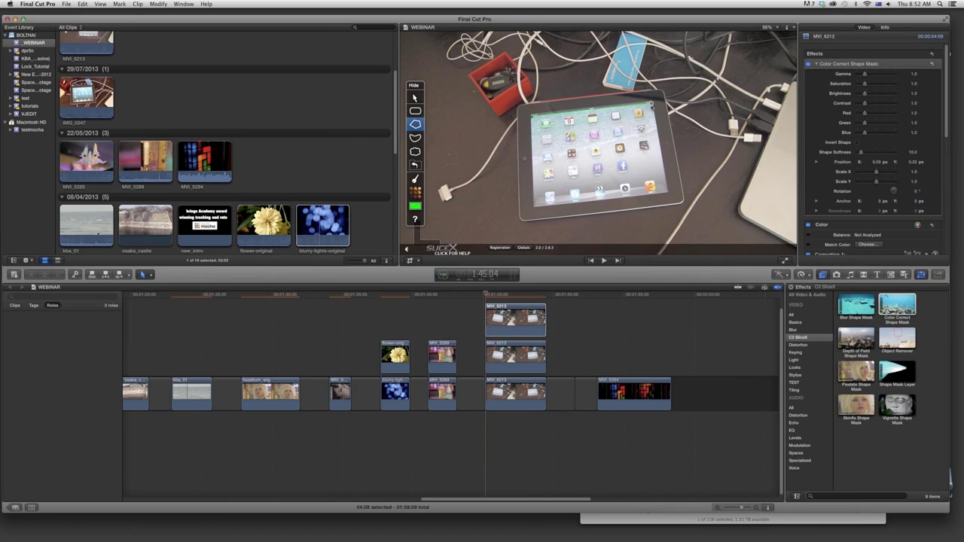
pyautogui.click(667, 193)
pyautogui.click(535, 205)
pyautogui.click(532, 118)
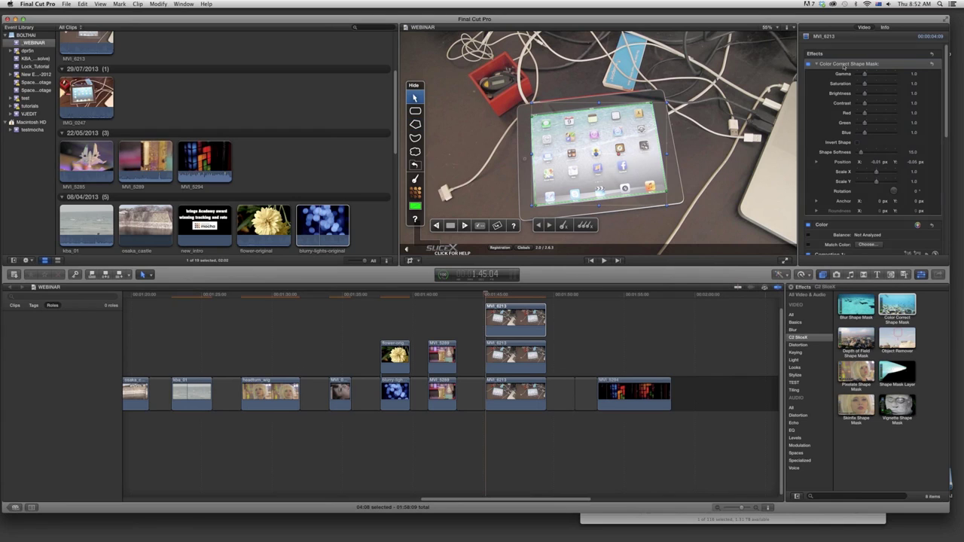
pyautogui.press('Delete')
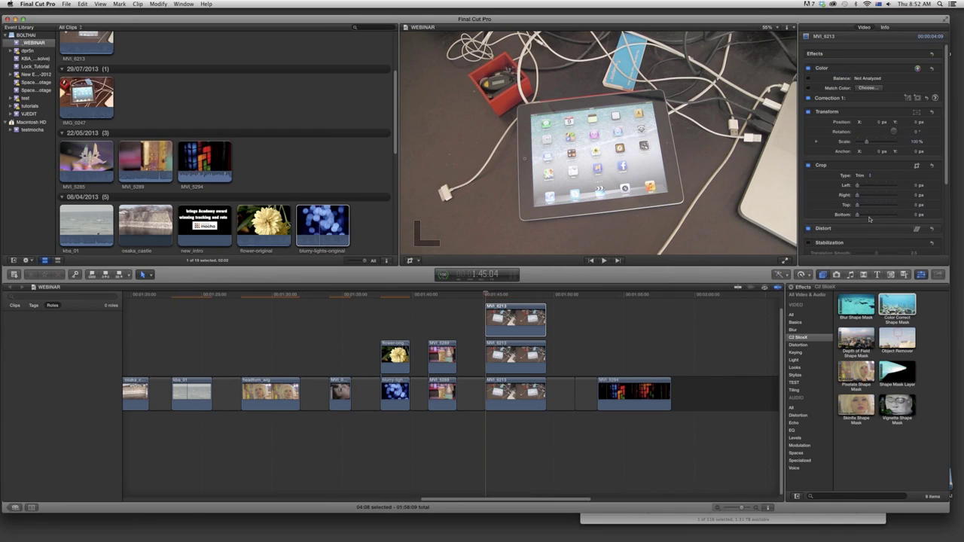
# - Add a new Shape Mask Layer to the topmost MVI_6213 copy and outline the tablet's screen with a four-point polygon
pyautogui.doubleClick(897, 373)
pyautogui.moveTo(897, 373); pyautogui.dragTo(523, 326)
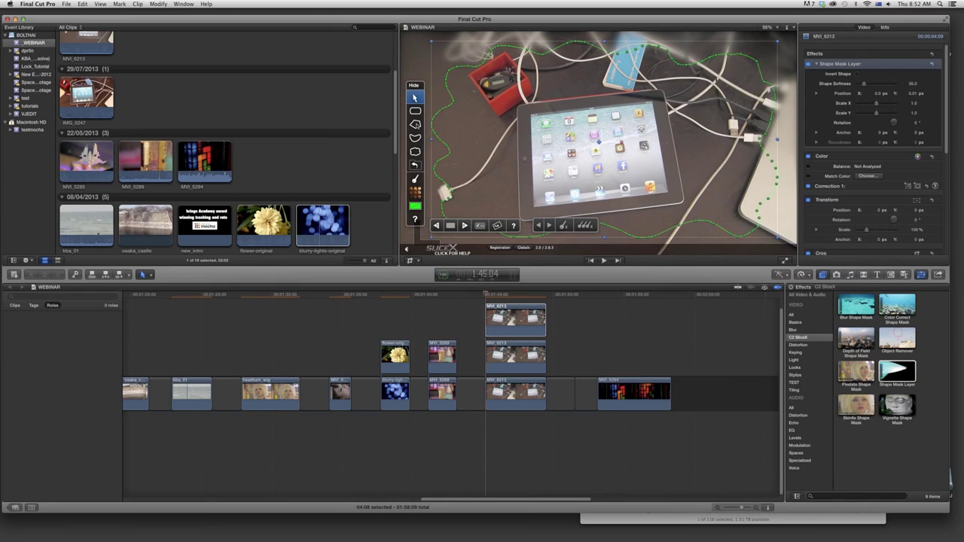
pyautogui.click(415, 124)
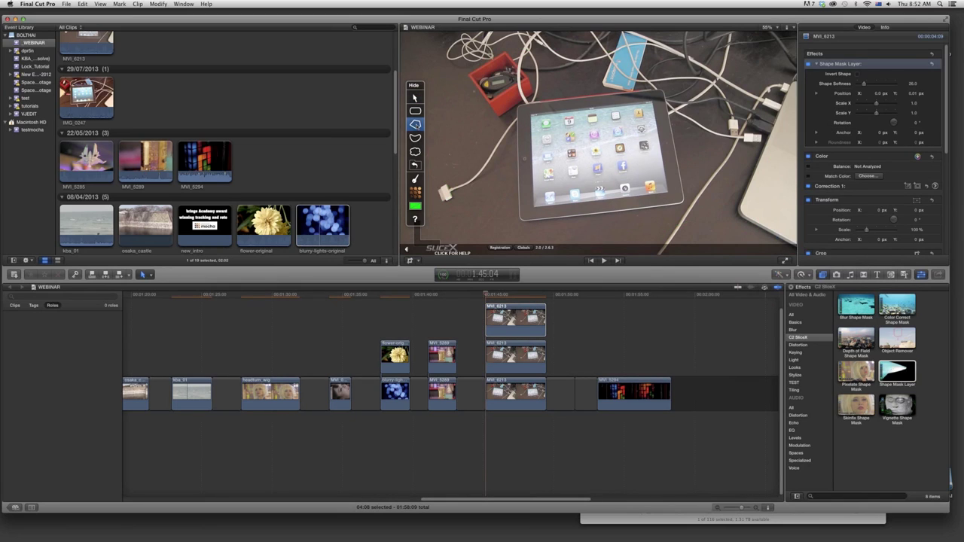
pyautogui.click(532, 119)
pyautogui.click(660, 125)
pyautogui.click(540, 205)
pyautogui.click(532, 118)
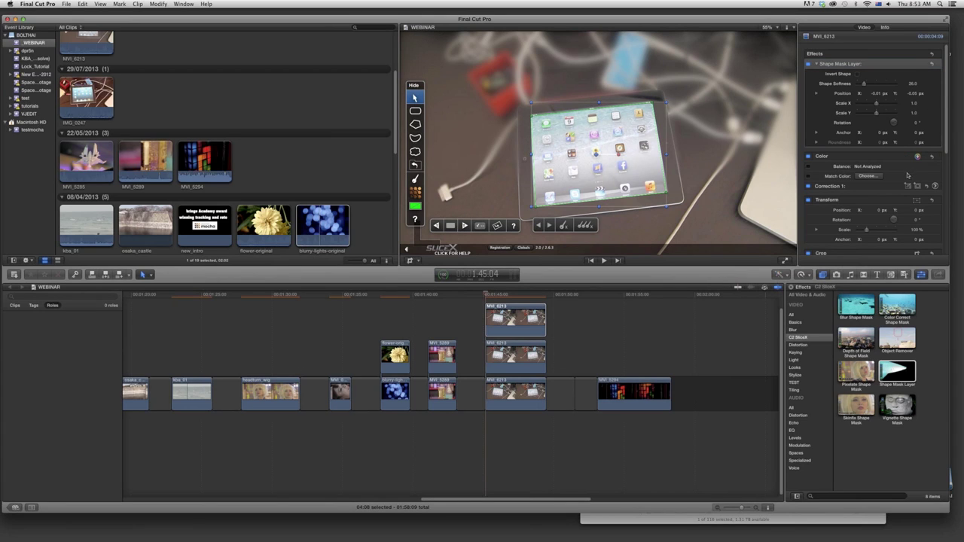
# - Lower the shadow exposure and raise the highlight exposure in Correction 1 of the topmost MVI_6213 copy
pyautogui.click(936, 186)
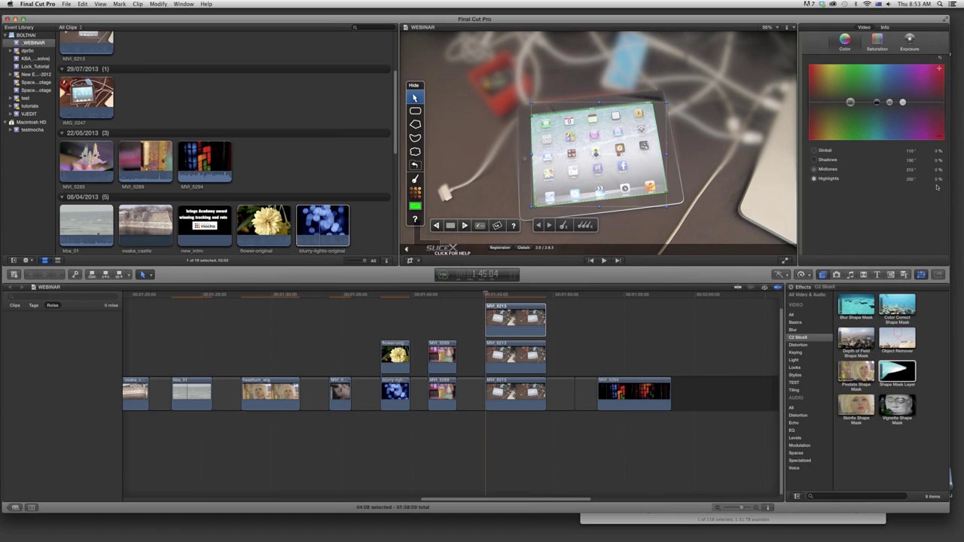
pyautogui.click(905, 41)
pyautogui.moveTo(843, 103); pyautogui.dragTo(842, 116)
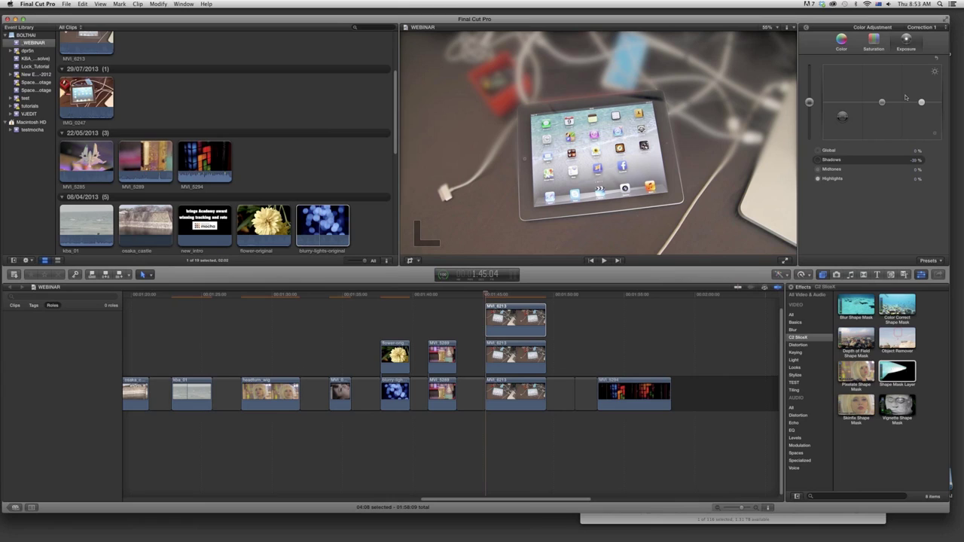
pyautogui.moveTo(922, 102); pyautogui.dragTo(921, 96)
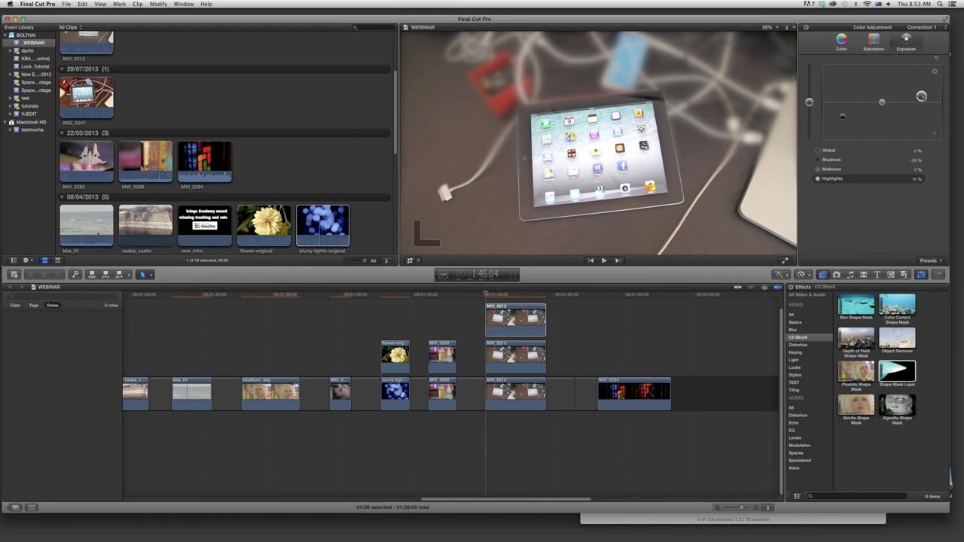
# - Set the global saturation of Correction 1 to -21% and return to the clip's effect settings
pyautogui.click(875, 44)
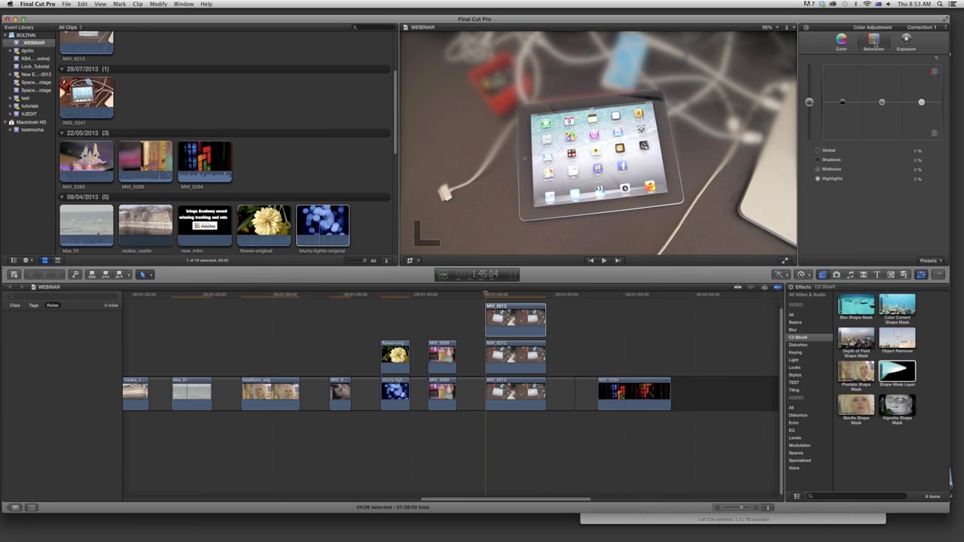
pyautogui.moveTo(809, 104); pyautogui.dragTo(810, 116)
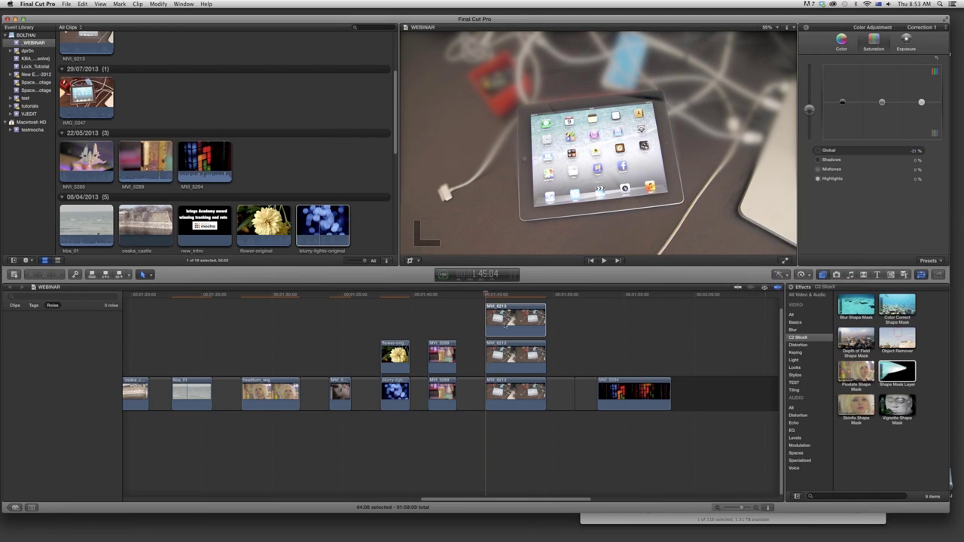
pyautogui.click(806, 28)
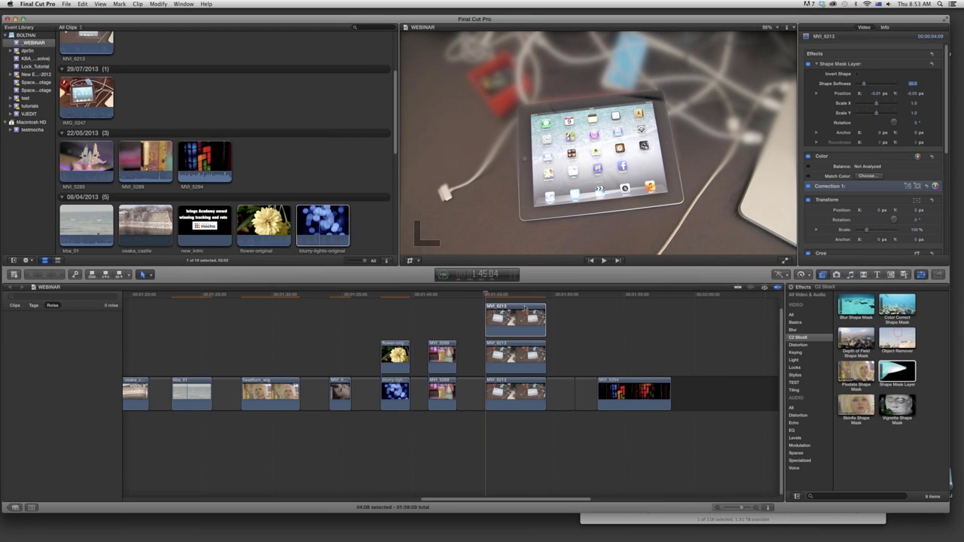
# - Disable the bottom and middle MVI_6213 clips so that only the topmost masked copy stays enabled
pyautogui.click(509, 319)
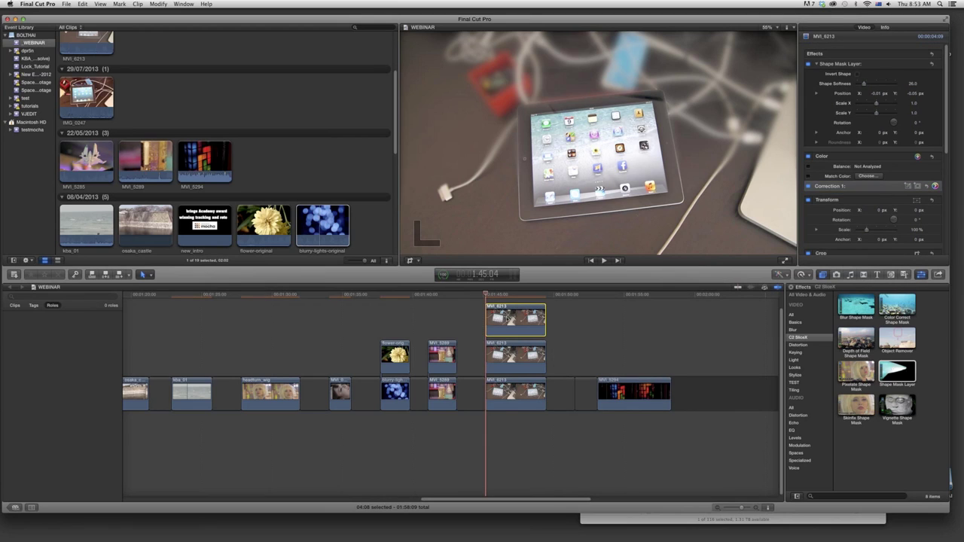
pyautogui.rightClick(506, 314)
pyautogui.click(527, 359)
pyautogui.click(508, 395)
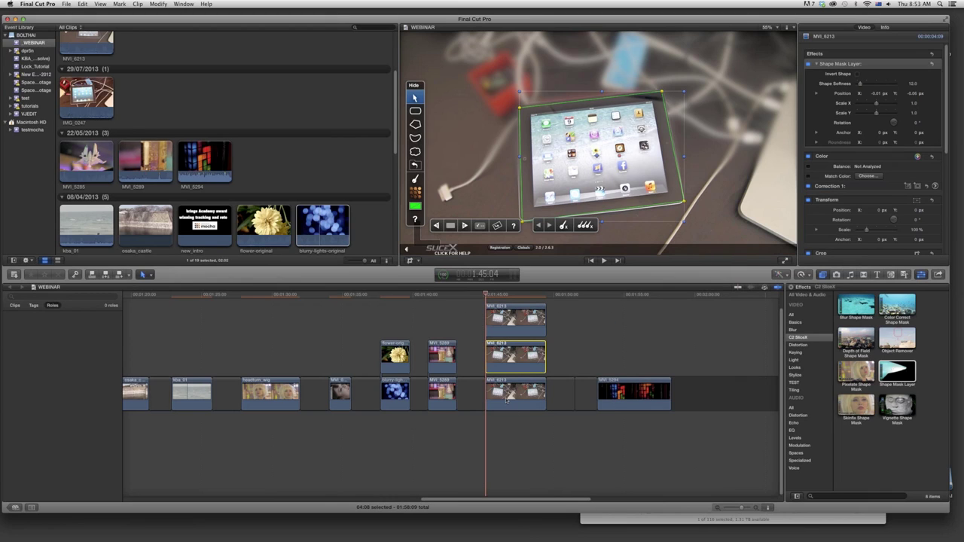
pyautogui.rightClick(507, 395)
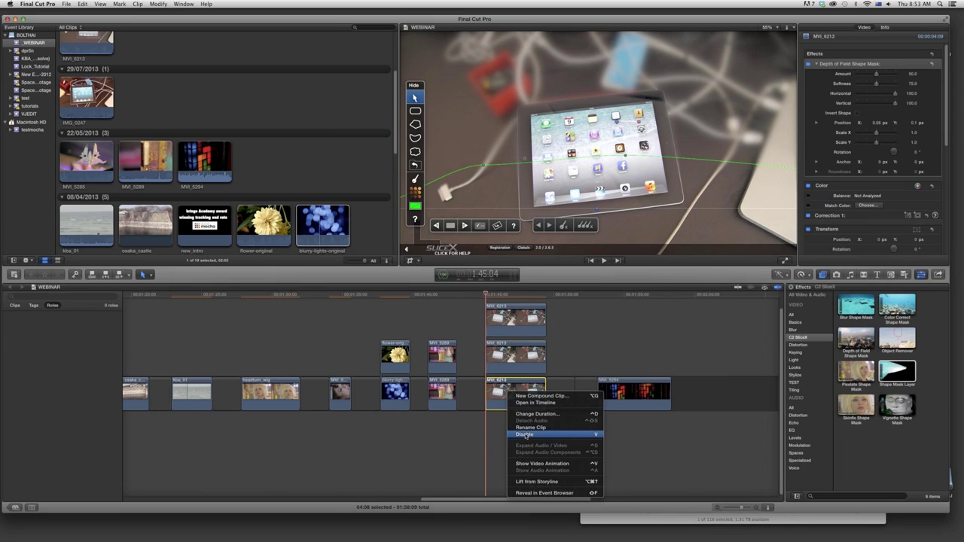
pyautogui.click(526, 436)
pyautogui.click(507, 354)
pyautogui.rightClick(505, 353)
pyautogui.click(530, 397)
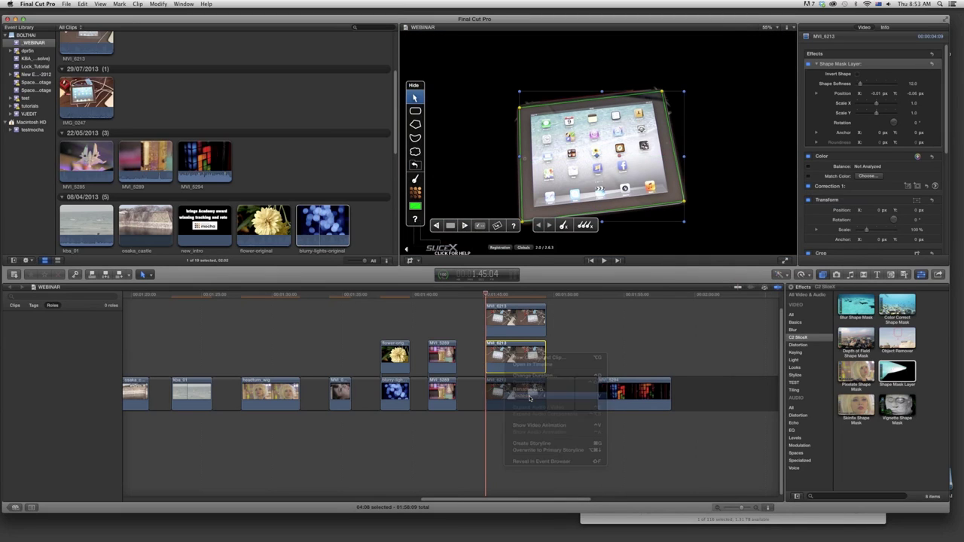
# - Compare the Shape Mask Layer outlines of the topmost and middle MVI_6213 copies
pyautogui.click(515, 318)
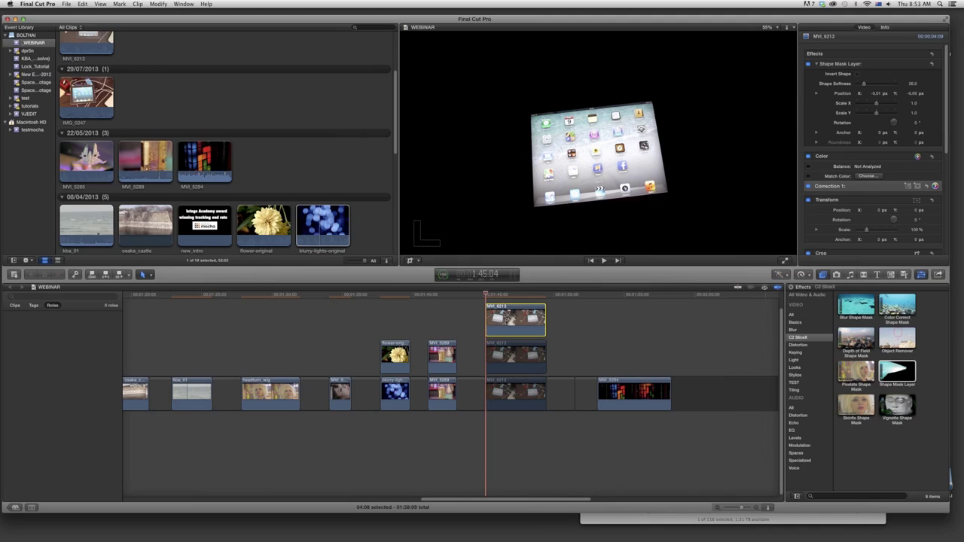
pyautogui.click(515, 356)
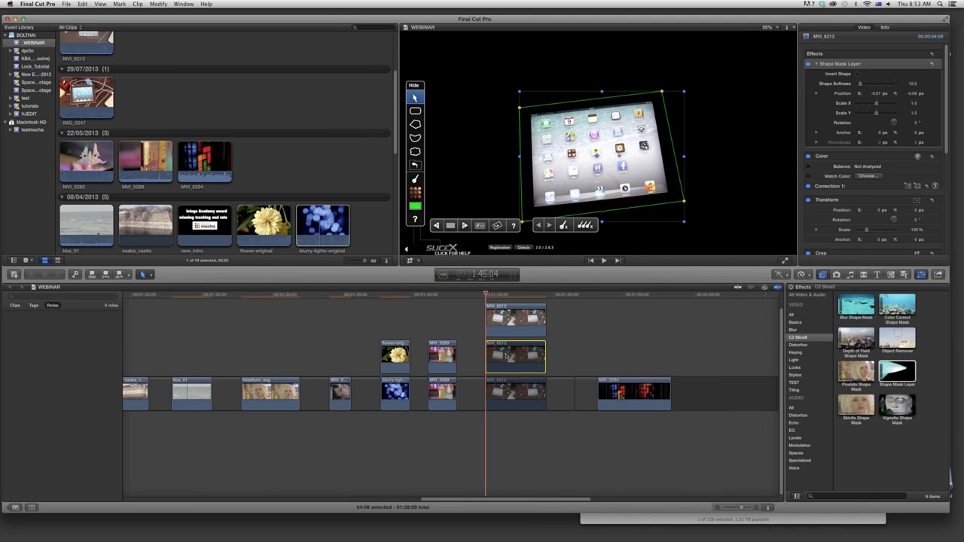
pyautogui.click(506, 322)
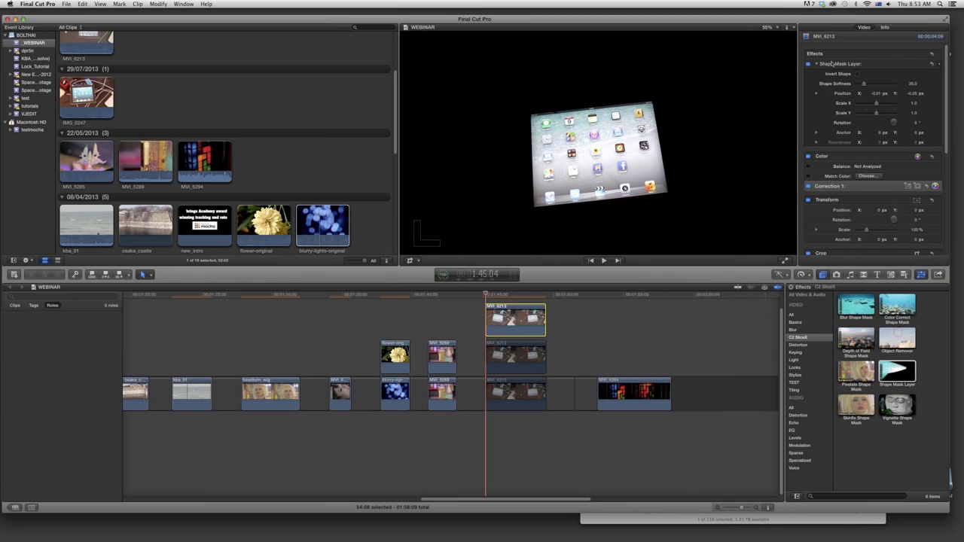
pyautogui.click(826, 66)
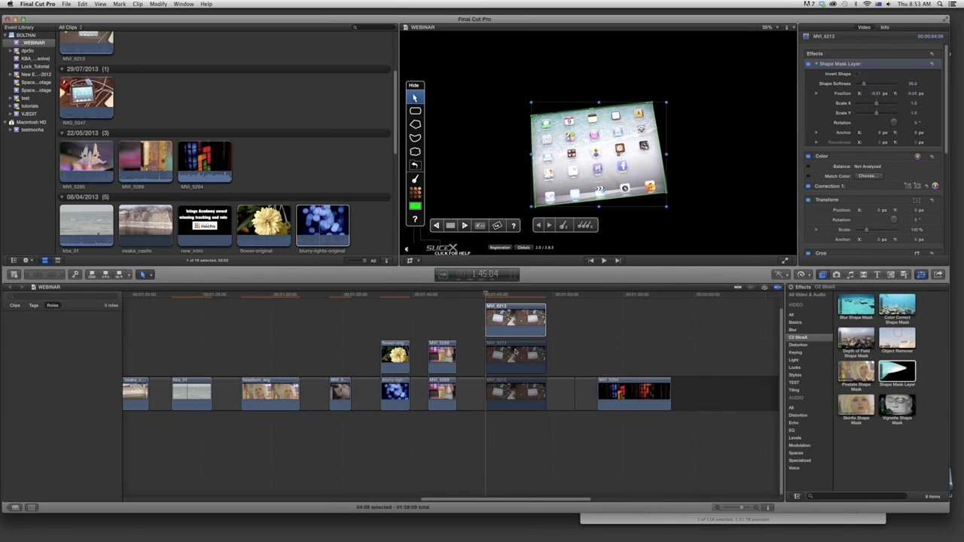
# - Re-enable the middle and bottom MVI_6213 clips
pyautogui.click(513, 349)
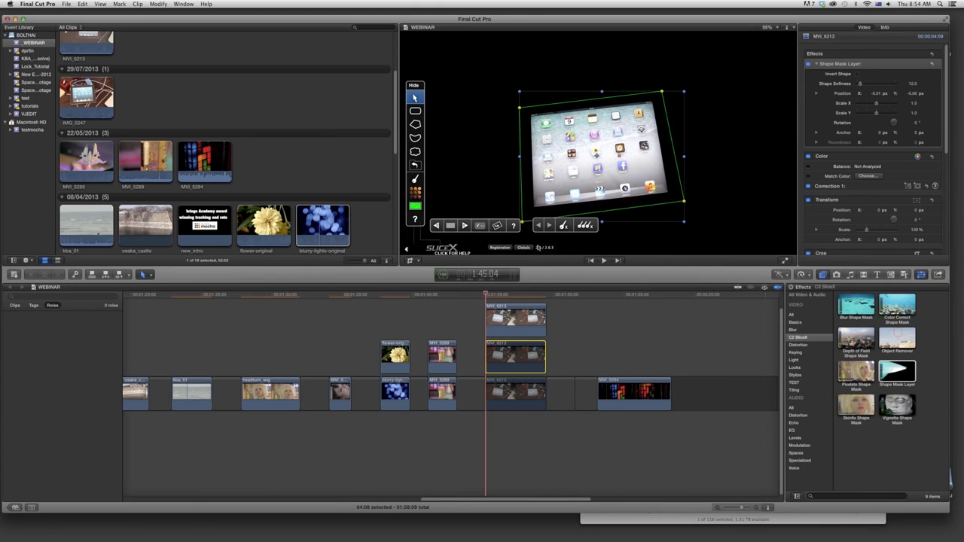
pyautogui.rightClick(512, 353)
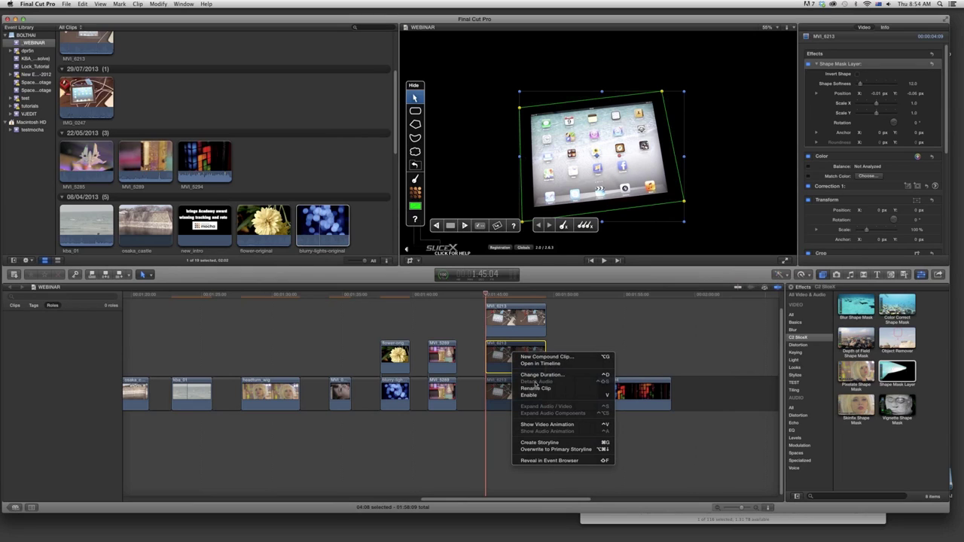
pyautogui.click(533, 392)
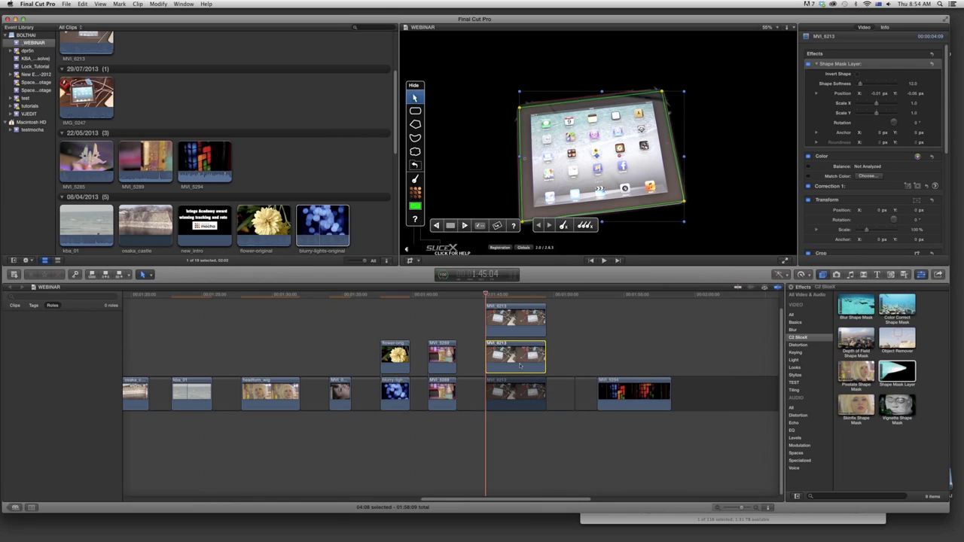
pyautogui.click(511, 390)
pyautogui.rightClick(508, 391)
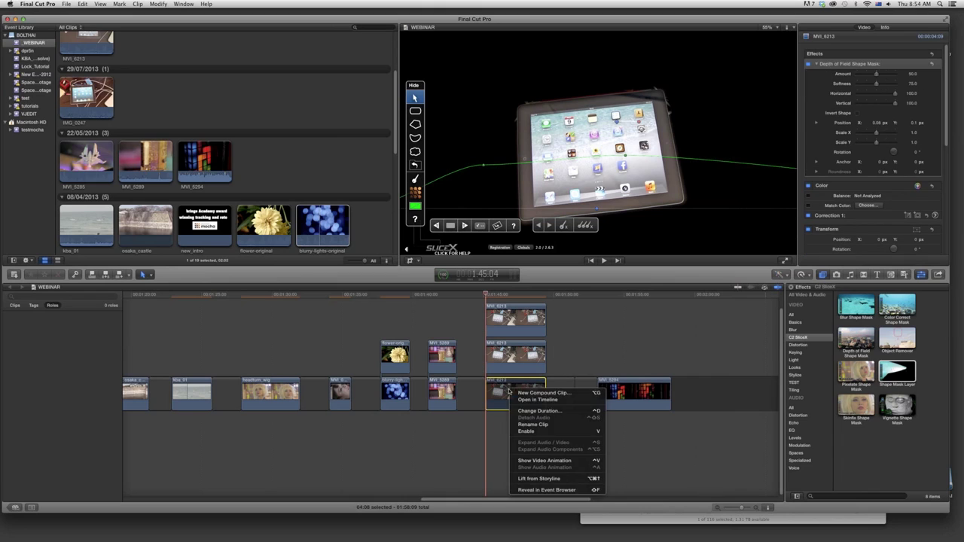
pyautogui.click(529, 434)
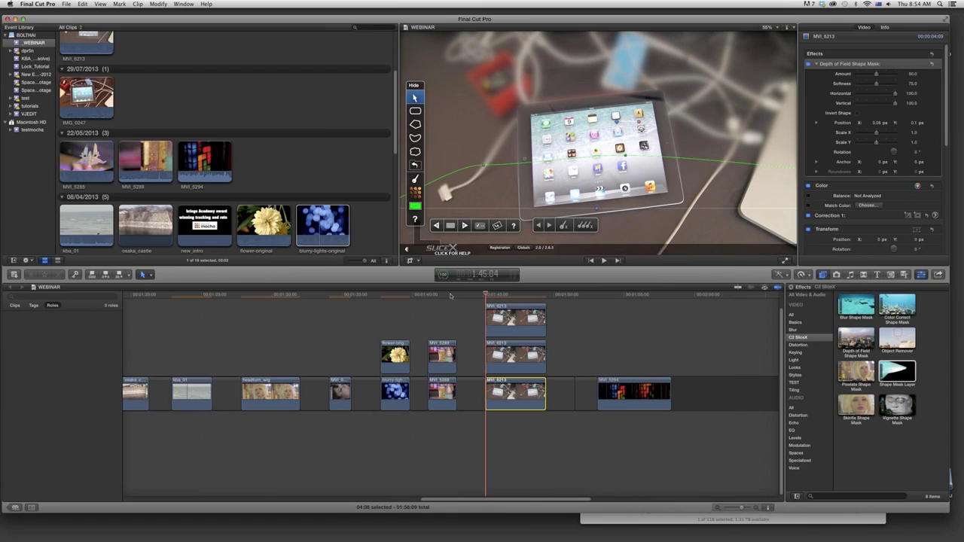
# - Choose the polygon shape for the Depth of Field Shape Mask on the bottom MVI_6213 clip
pyautogui.click(415, 128)
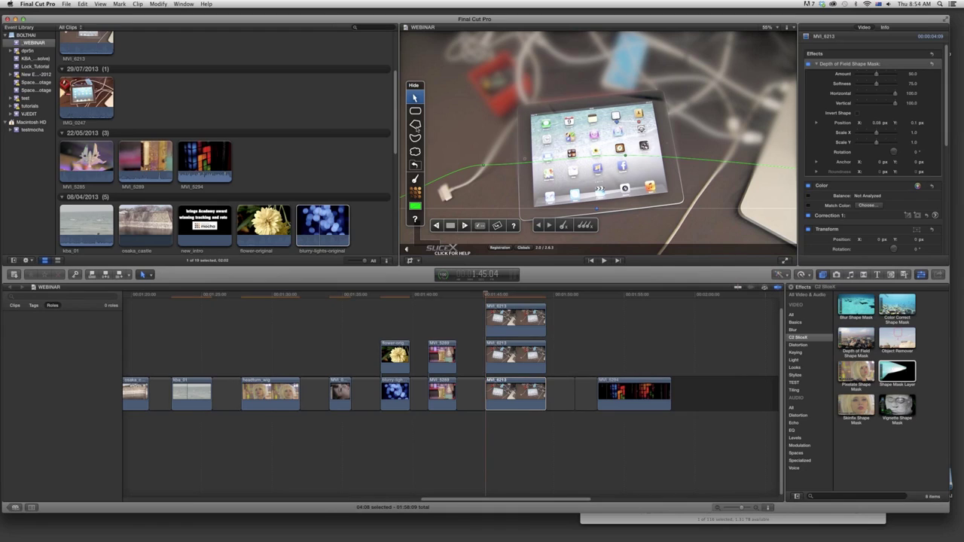
pyautogui.click(415, 126)
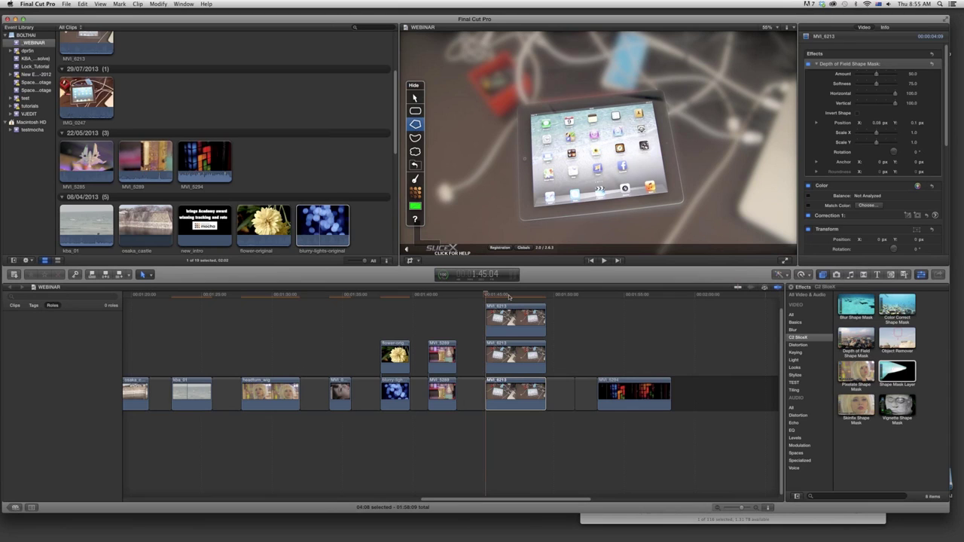
# - Inspect the masks of all three stacked MVI_6213 clips together at 1:46:21 and 1:45:04, and clear the selection
pyautogui.click(508, 295)
pyautogui.click(515, 320)
pyautogui.keyDown('super'); pyautogui.click(514, 363); pyautogui.keyUp('super')
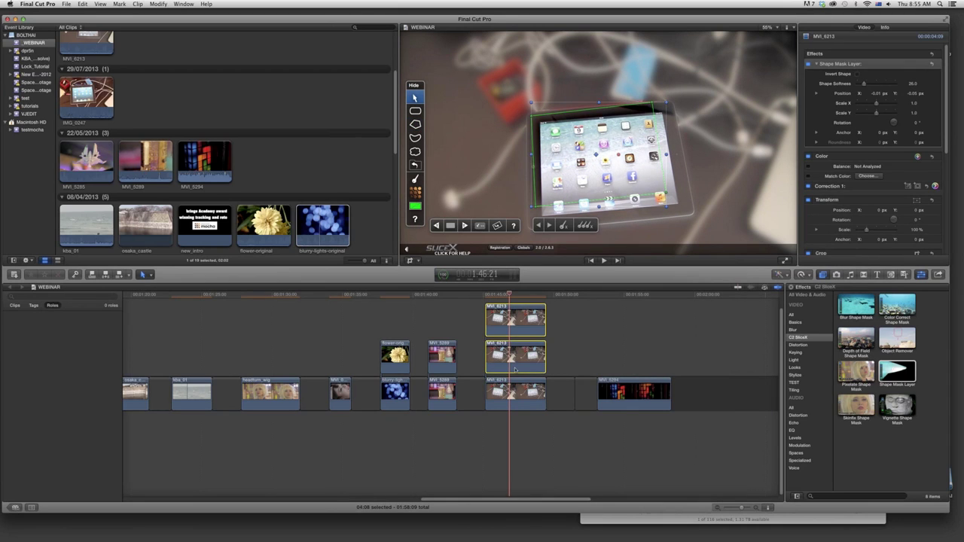
pyautogui.keyDown('super'); pyautogui.click(518, 389); pyautogui.keyUp('super')
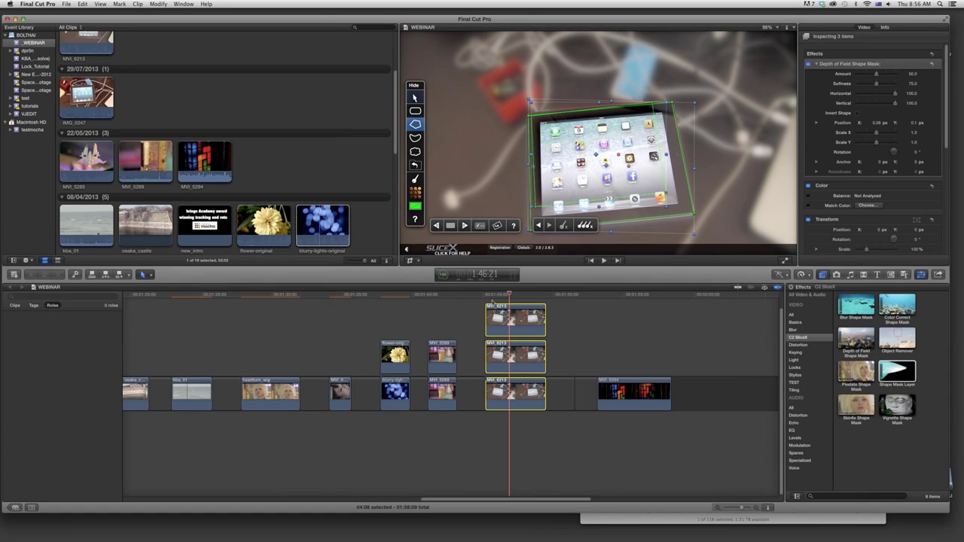
pyautogui.click(491, 294)
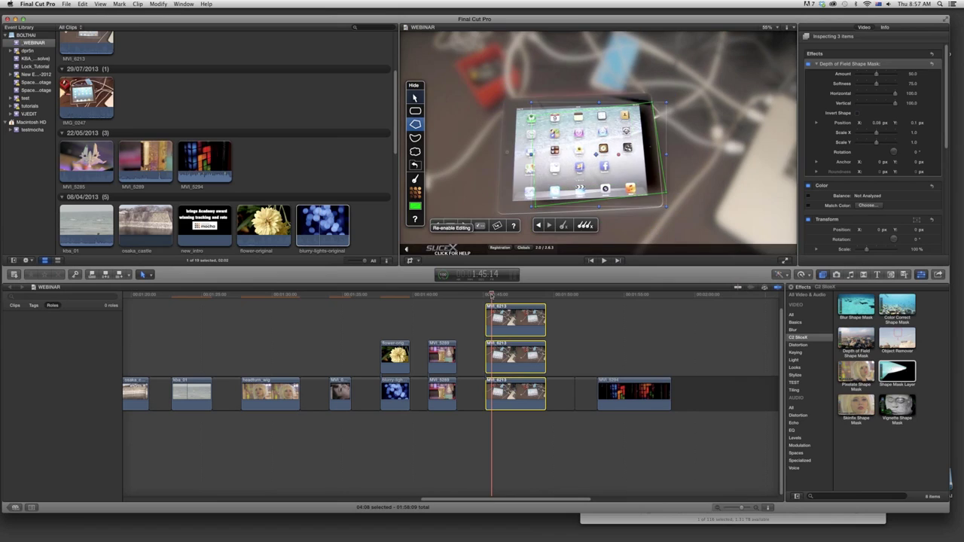
pyautogui.moveTo(491, 294); pyautogui.dragTo(486, 294)
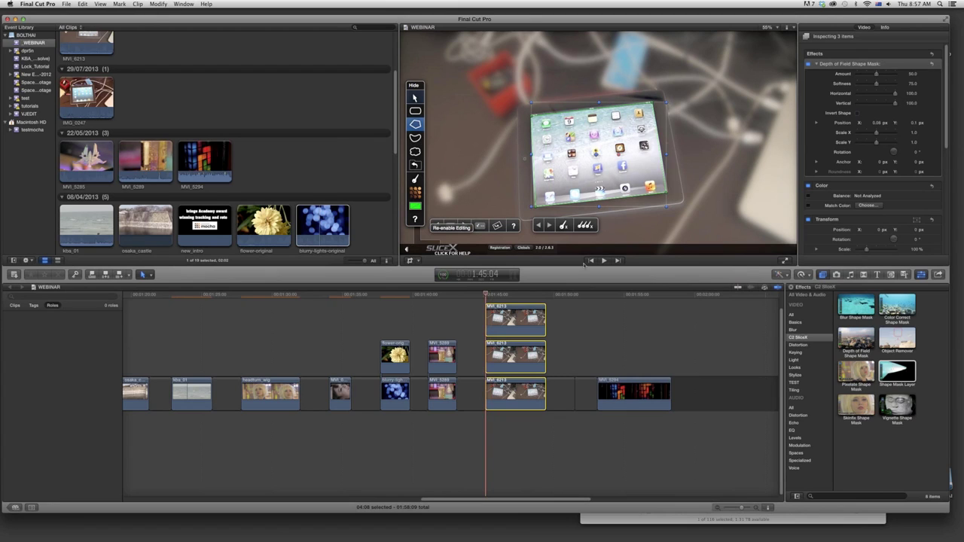
pyautogui.click(829, 64)
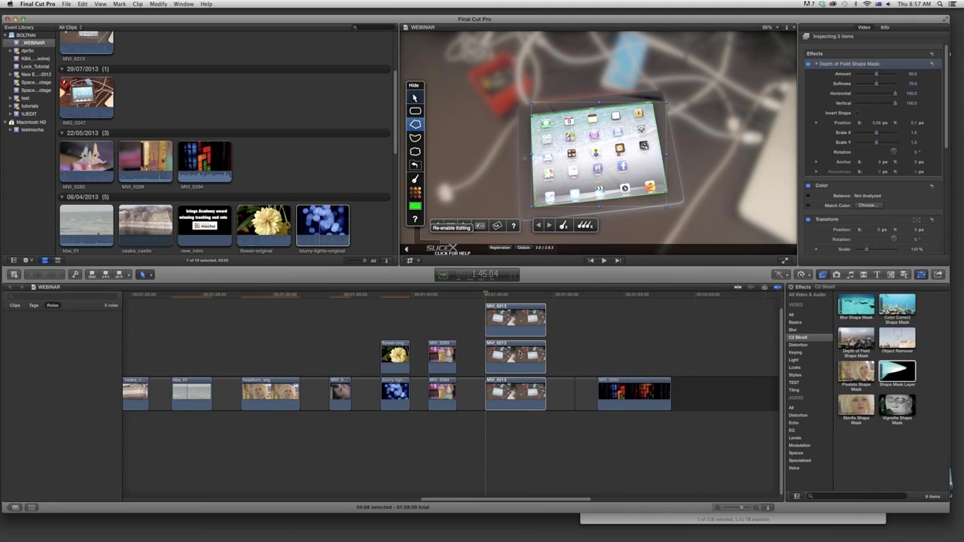
pyautogui.moveTo(566, 300); pyautogui.dragTo(528, 412)
pyautogui.click(575, 392)
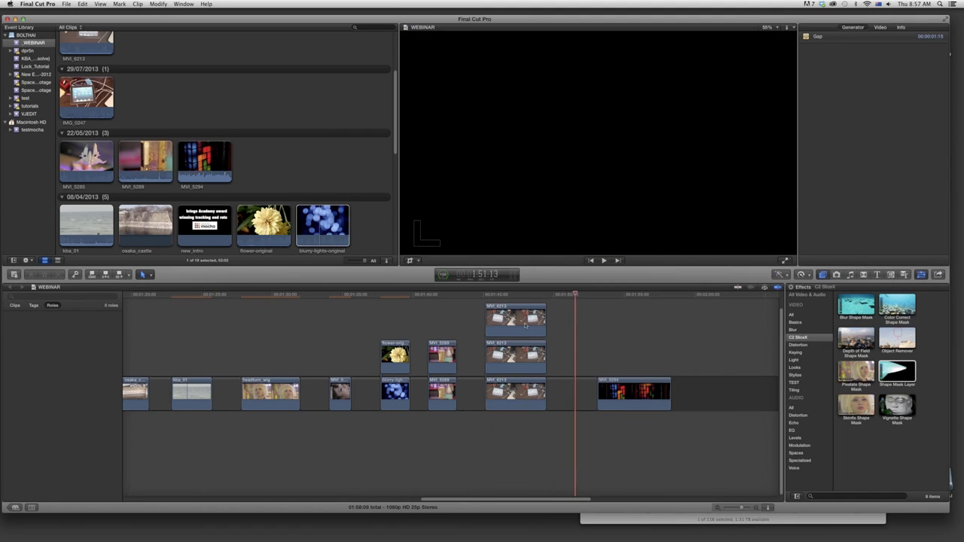
# - Track the tablet screen mask on the topmost MVI_6213 copy forward from 1:45:04
pyautogui.click(508, 295)
pyautogui.click(512, 322)
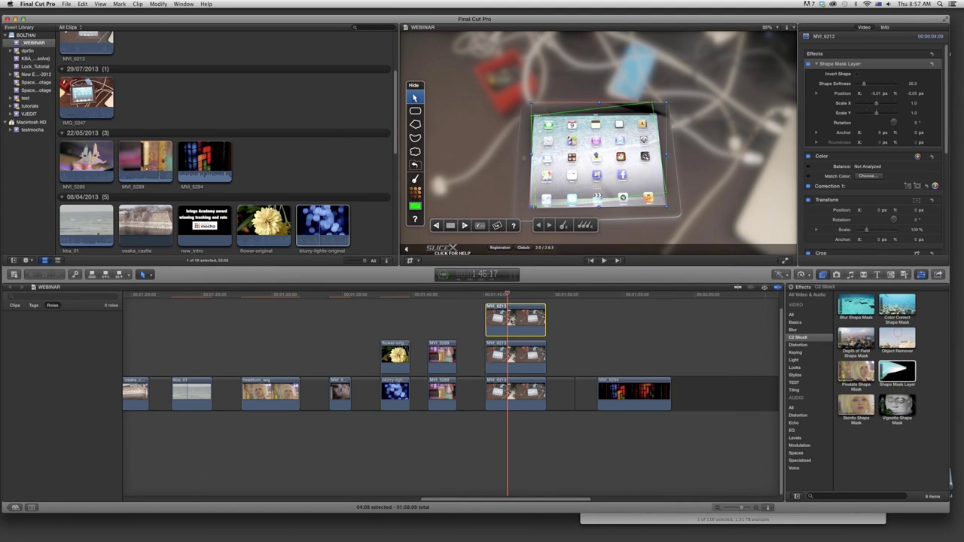
pyautogui.click(506, 295)
pyautogui.moveTo(496, 295); pyautogui.dragTo(486, 295)
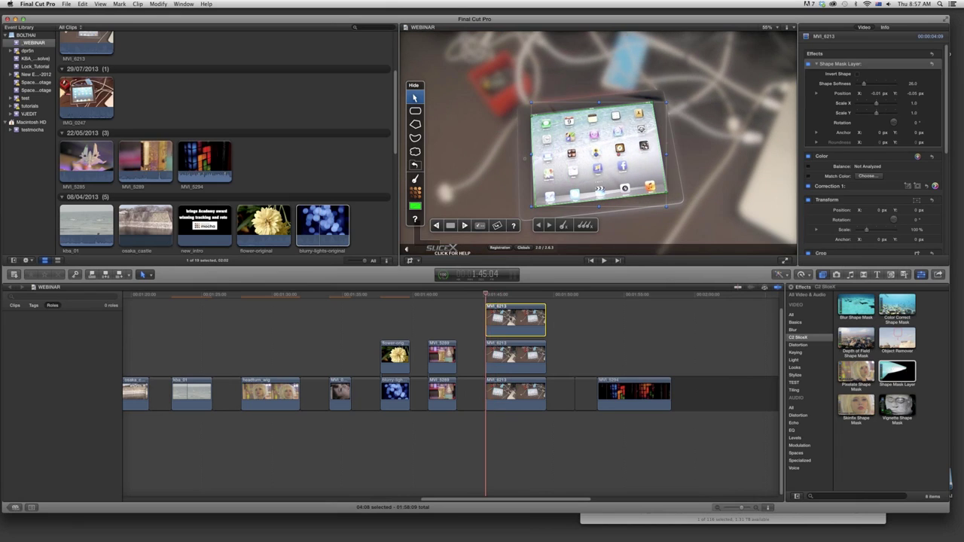
pyautogui.click(465, 226)
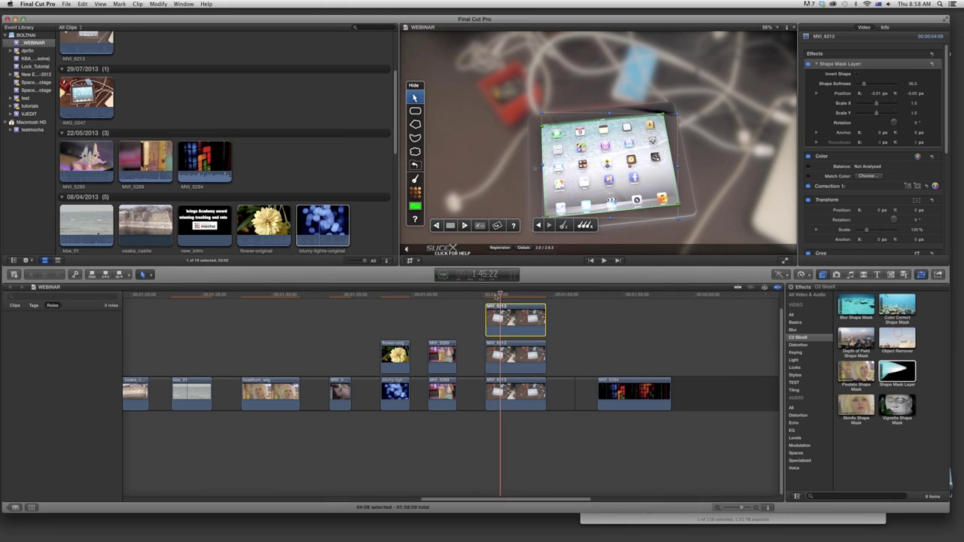
# - Check the mask effects on the middle, bottom and topmost MVI_6213 clips in turn
pyautogui.click(516, 358)
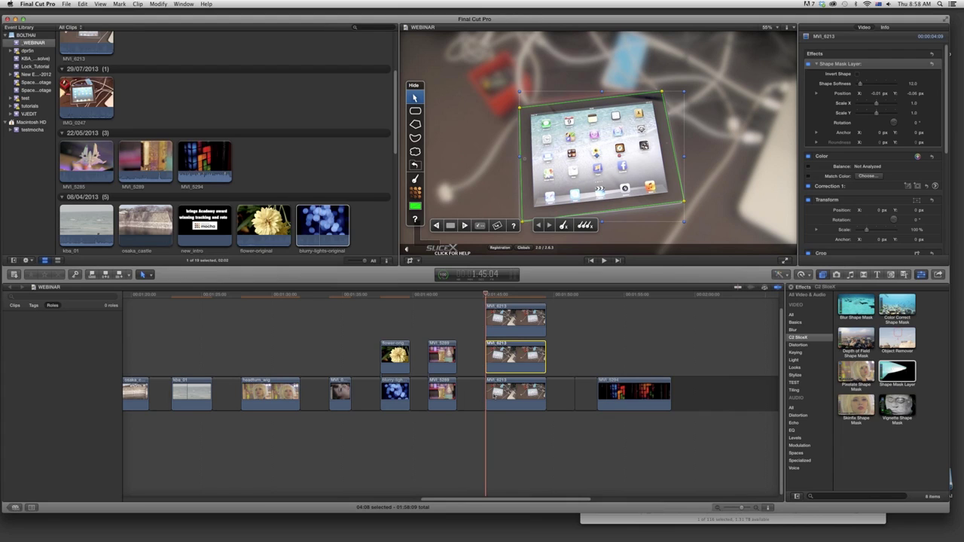
pyautogui.press('super+Down')
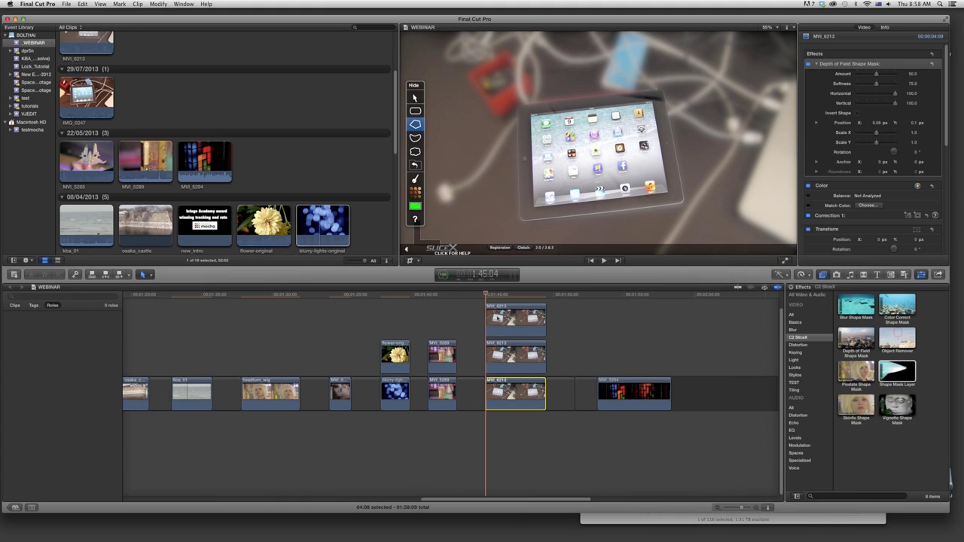
pyautogui.press('super+Up')
pyautogui.press('super+Up')
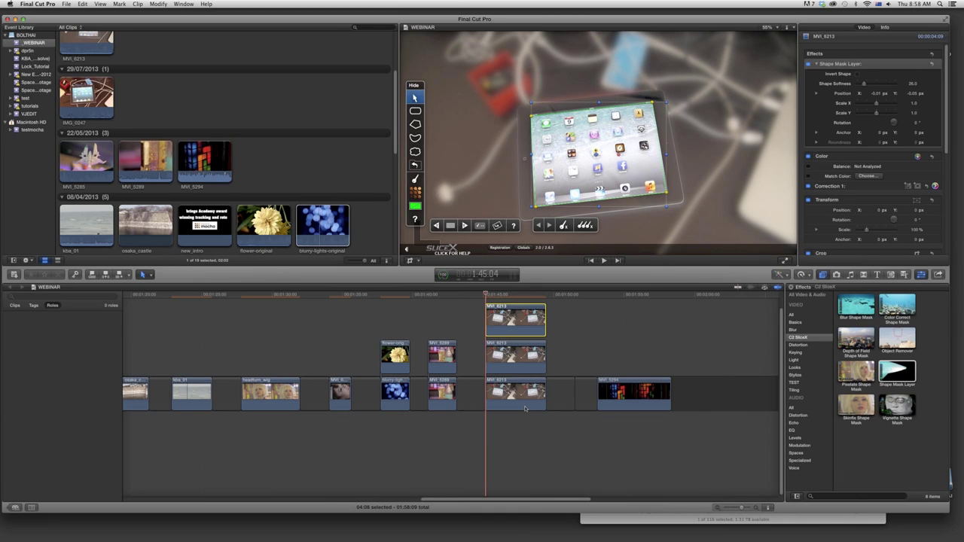
# - Move the playhead past the stacked clips and switch to Safari to show the CoreMelt website
pyautogui.click(572, 296)
pyautogui.moveTo(370, 540)
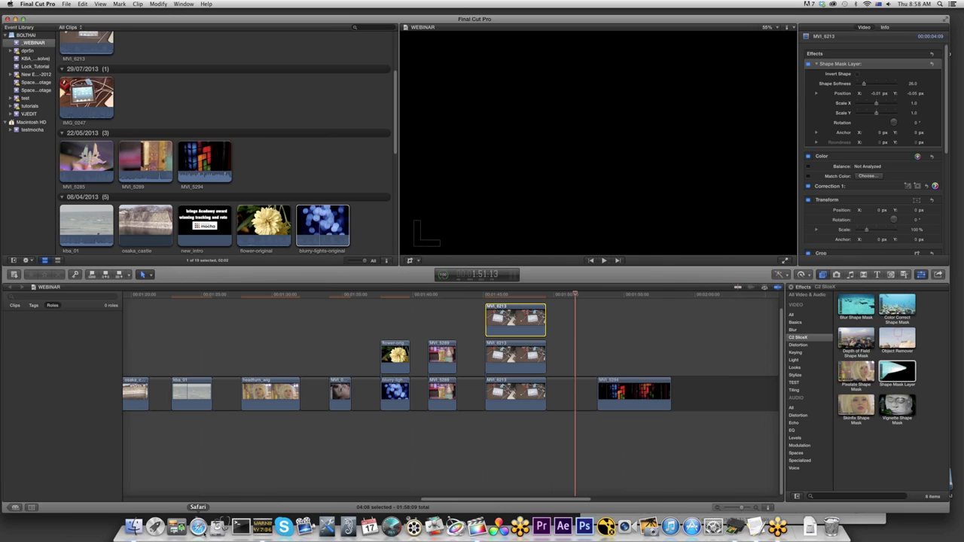
pyautogui.click(198, 526)
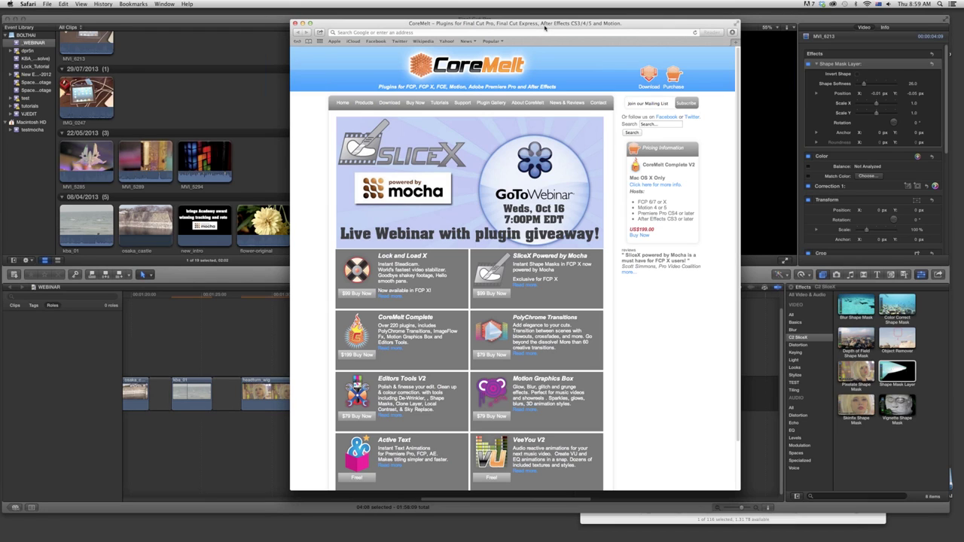
pyautogui.moveTo(545, 26); pyautogui.dragTo(547, 20)
pyautogui.moveTo(370, 102)
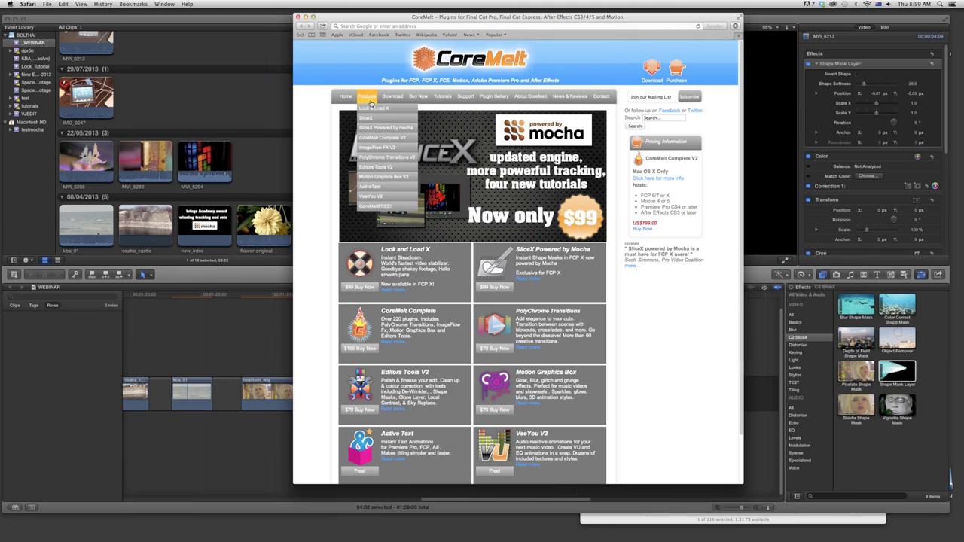
pyautogui.click(374, 26)
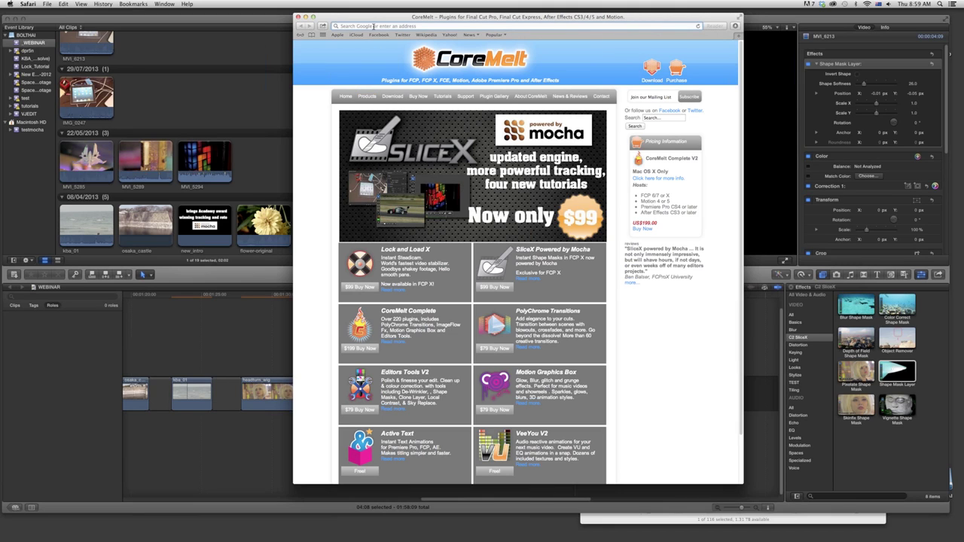
pyautogui.write('www.co')
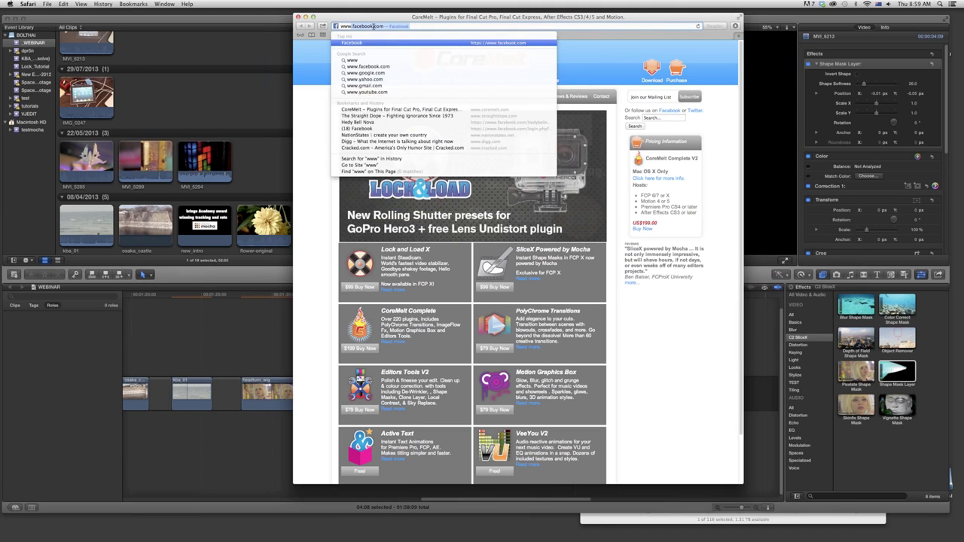
pyautogui.press('Return')
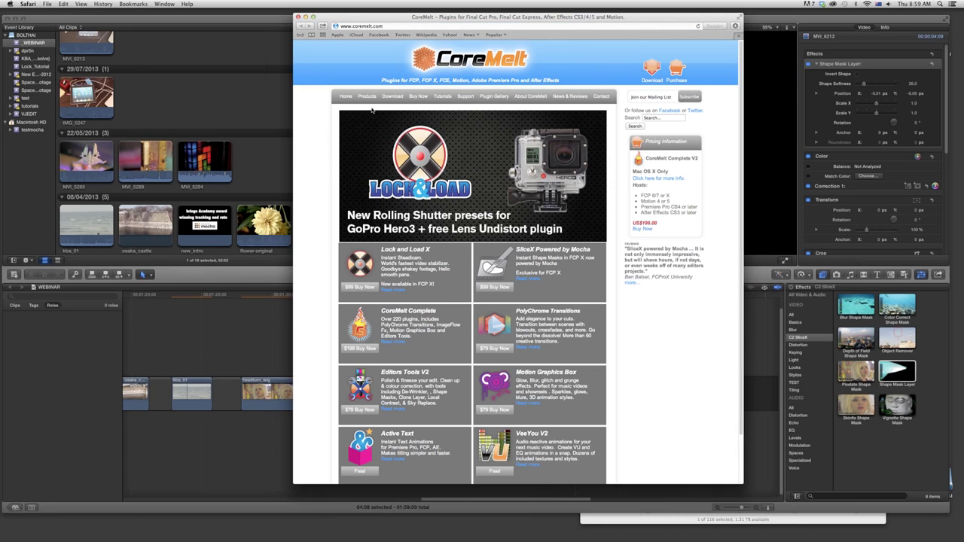
pyautogui.moveTo(367, 102)
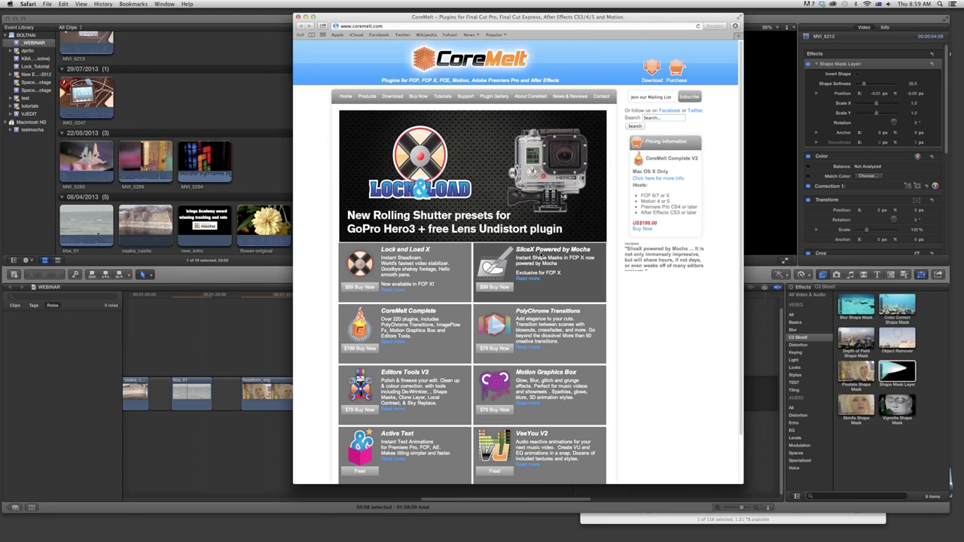
pyautogui.click(501, 270)
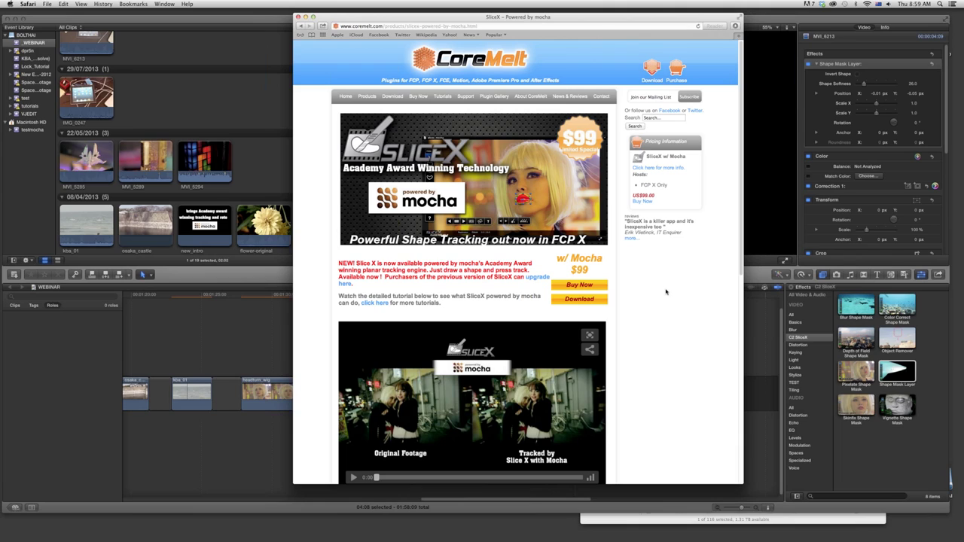
# - Return to Final Cut Pro, move the playhead to the flower composite and select the flower-original clip at 1:38:05
pyautogui.click(759, 20)
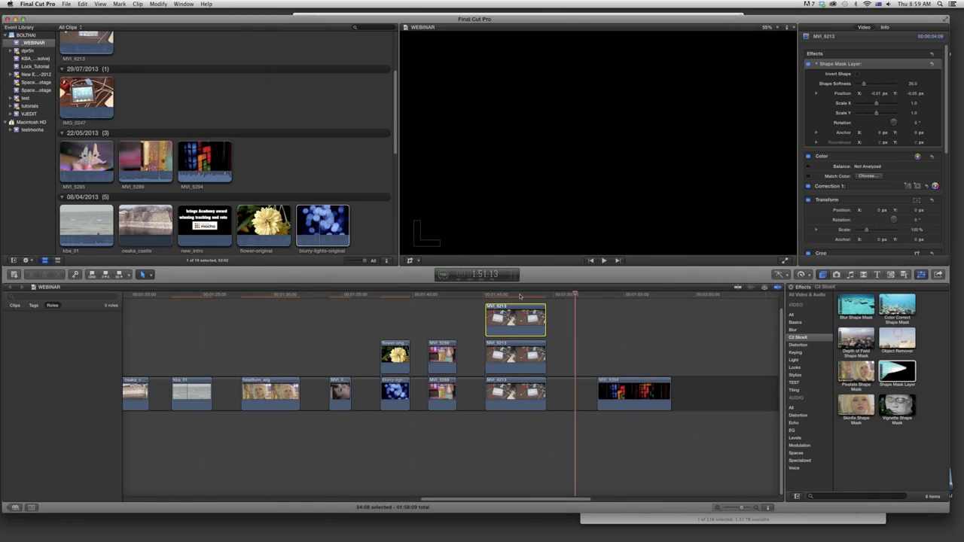
pyautogui.press('j')
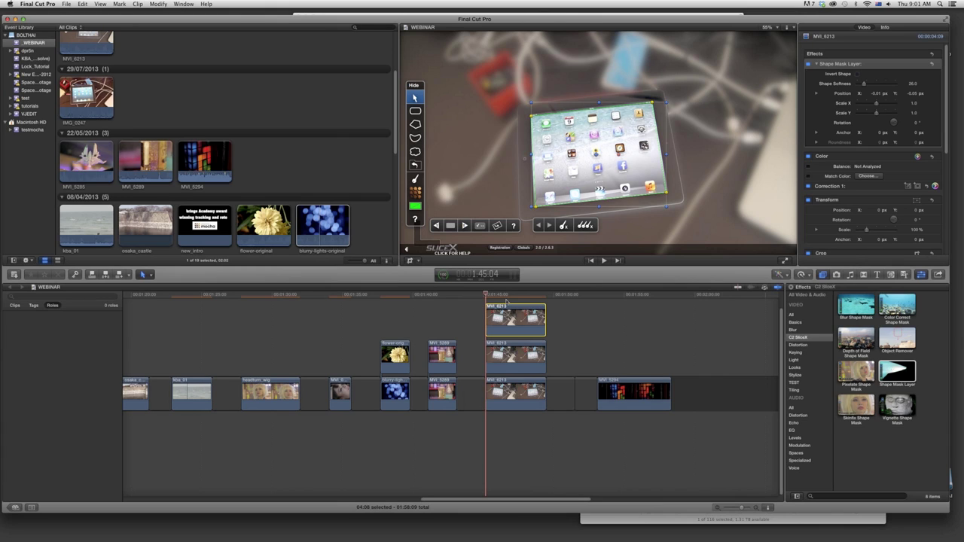
pyautogui.click(390, 296)
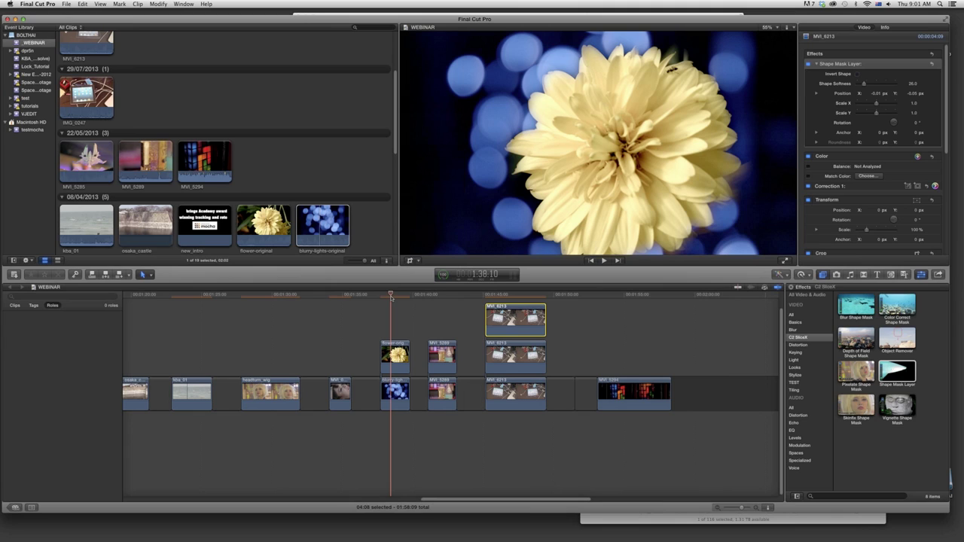
pyautogui.click(388, 354)
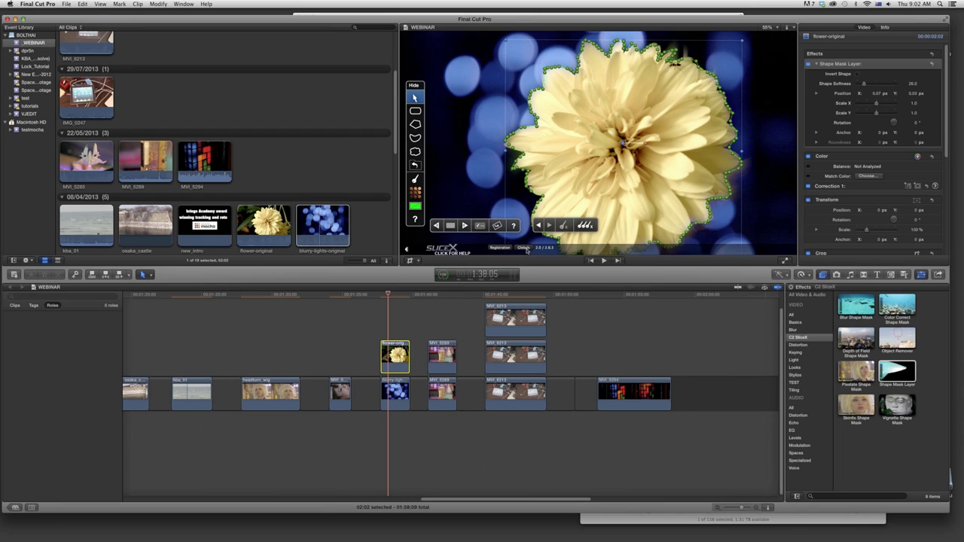
# - Inspect the SliceX global settings, including the motion blur options, and close them
pyautogui.click(525, 250)
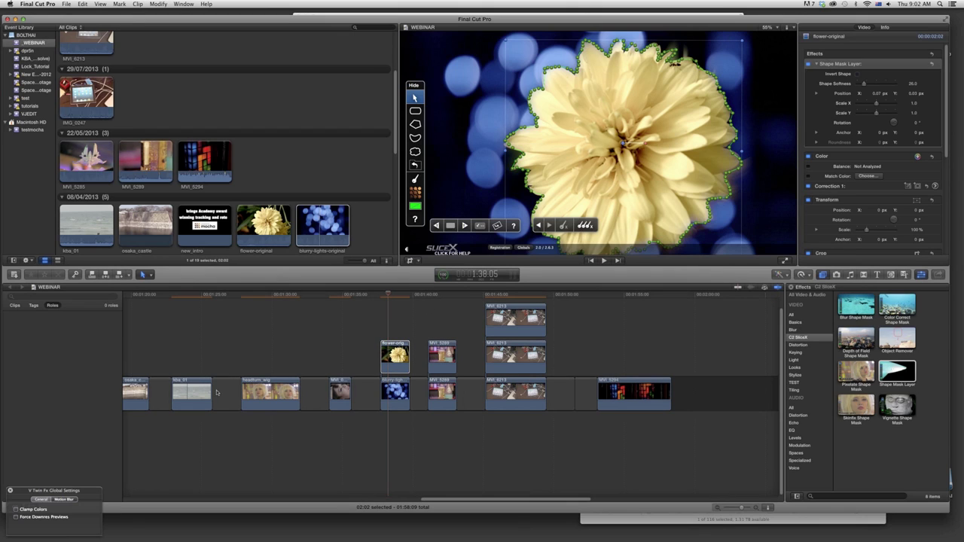
pyautogui.moveTo(88, 494); pyautogui.dragTo(315, 349)
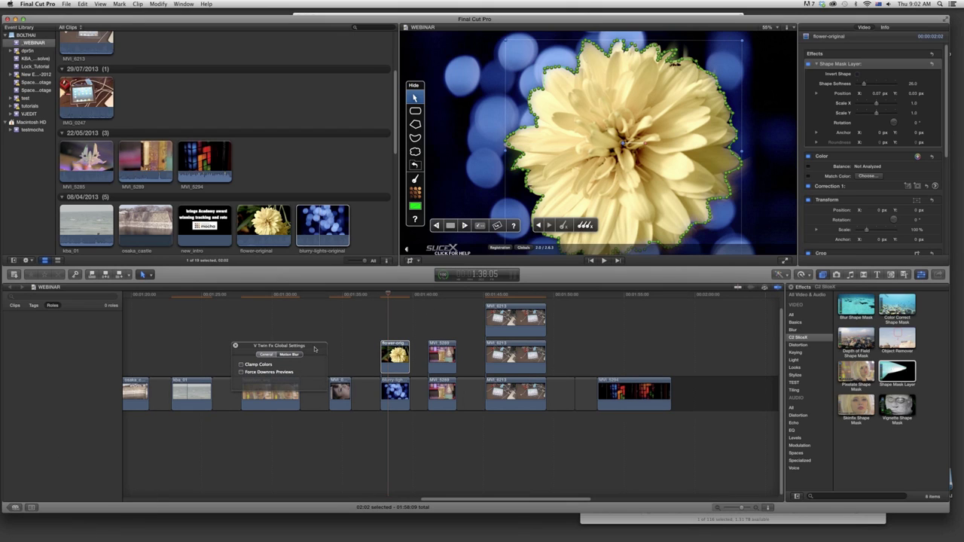
pyautogui.click(291, 354)
pyautogui.click(236, 347)
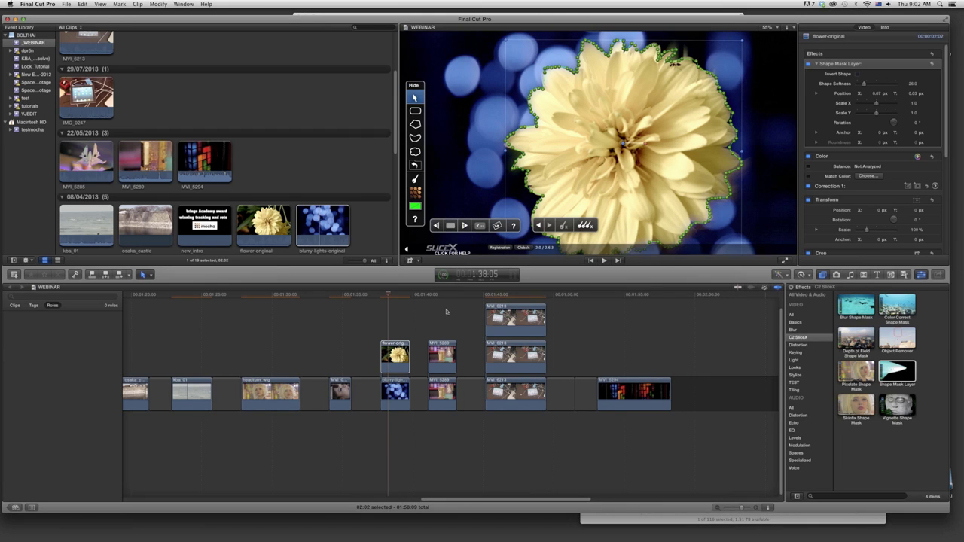
# - Open the flower mask's tracking options and review the available tracking models and quality levels
pyautogui.click(481, 226)
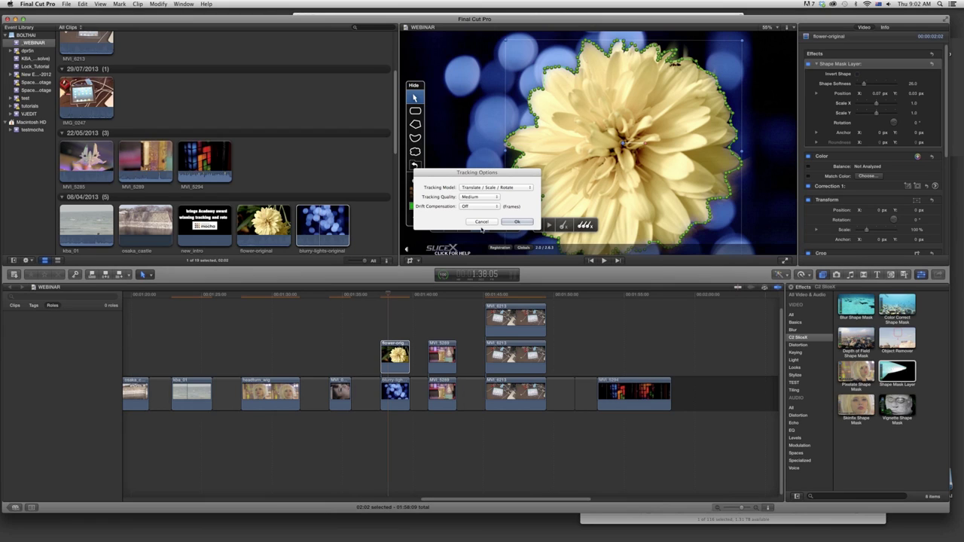
pyautogui.moveTo(509, 179); pyautogui.dragTo(525, 175)
pyautogui.click(518, 184)
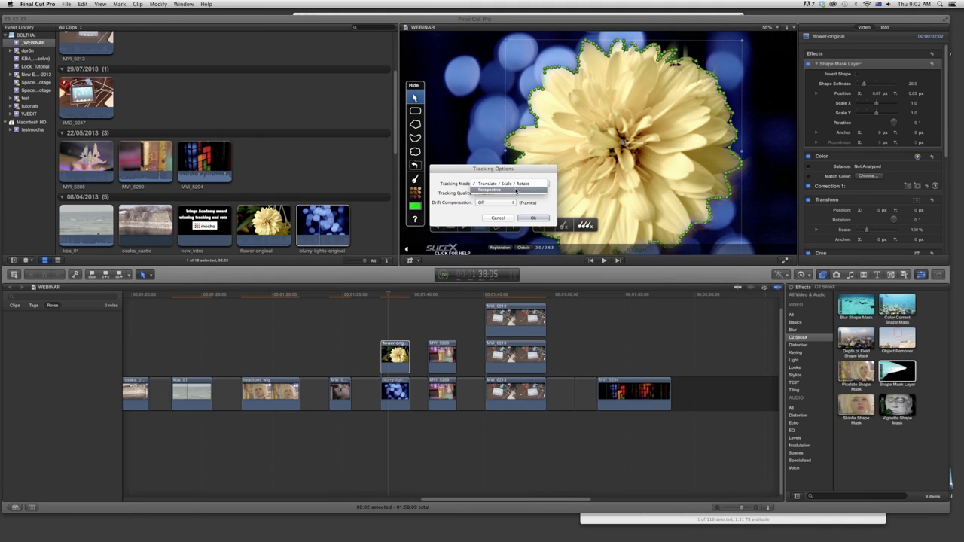
pyautogui.click(517, 189)
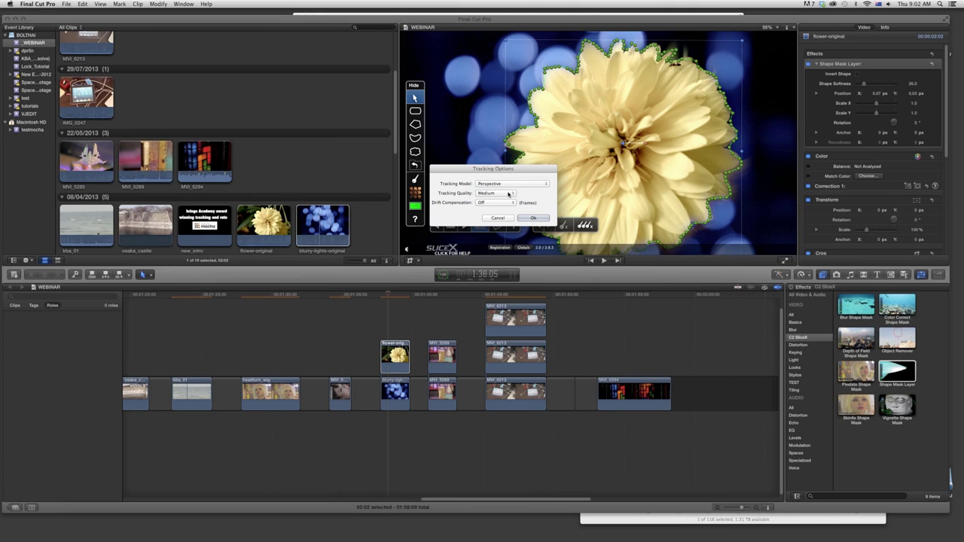
pyautogui.click(508, 194)
pyautogui.click(507, 193)
pyautogui.click(508, 194)
pyautogui.click(505, 195)
pyautogui.click(517, 185)
pyautogui.click(515, 177)
pyautogui.click(480, 186)
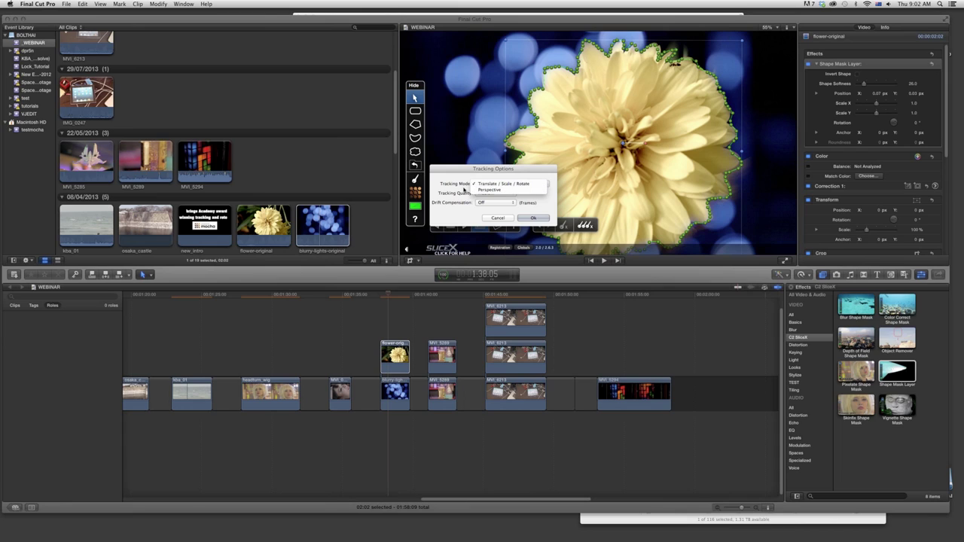
pyautogui.click(465, 189)
# - Set the tracking quality to High and the tracking model to Perspective, and apply the options
pyautogui.click(488, 194)
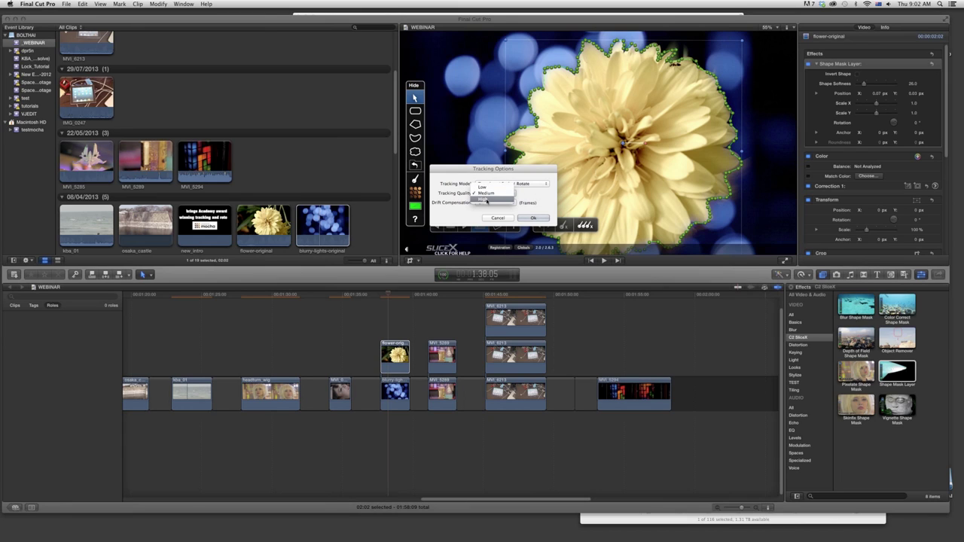
pyautogui.click(486, 200)
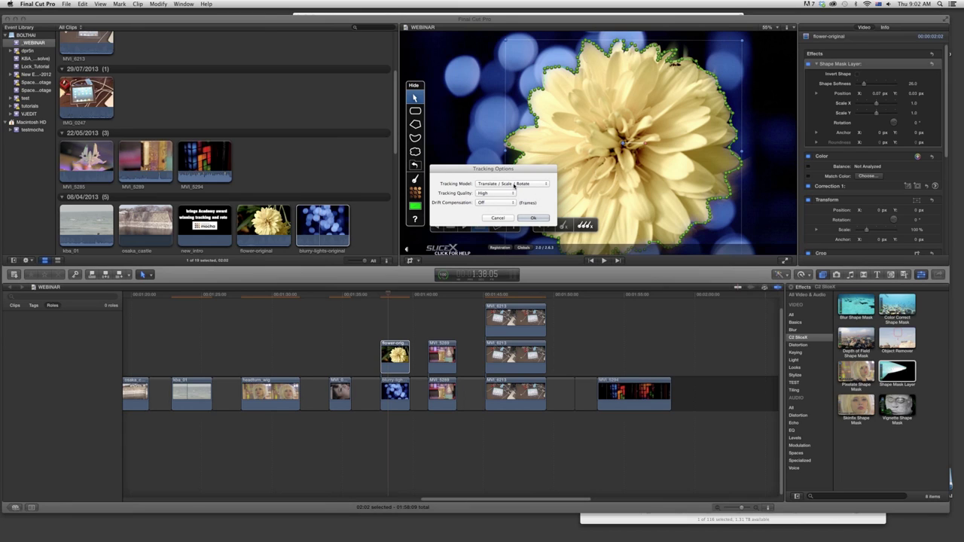
pyautogui.click(497, 184)
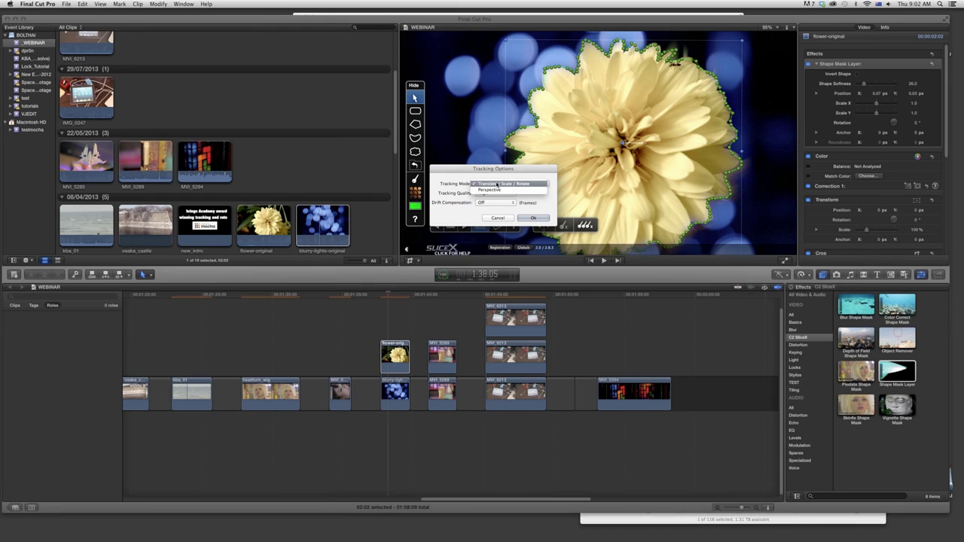
pyautogui.click(494, 193)
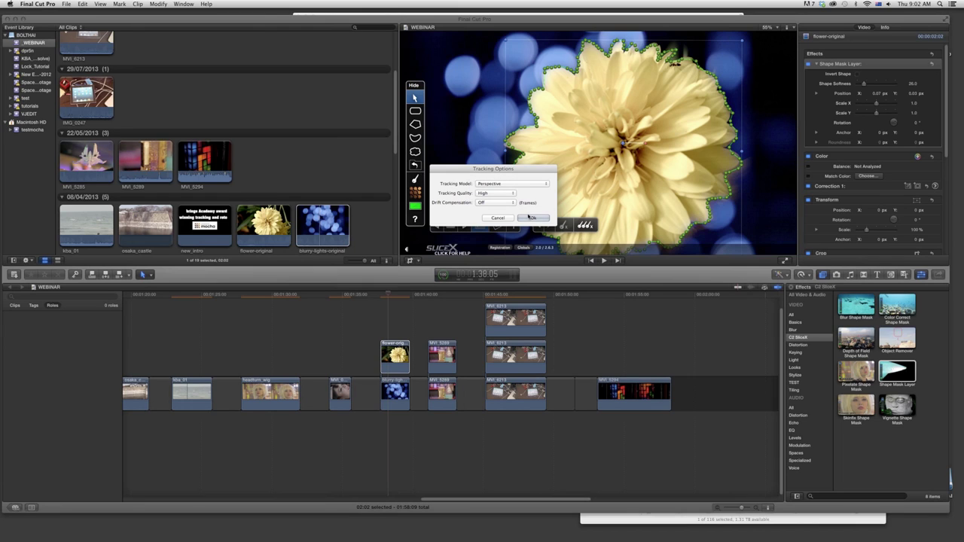
pyautogui.click(531, 219)
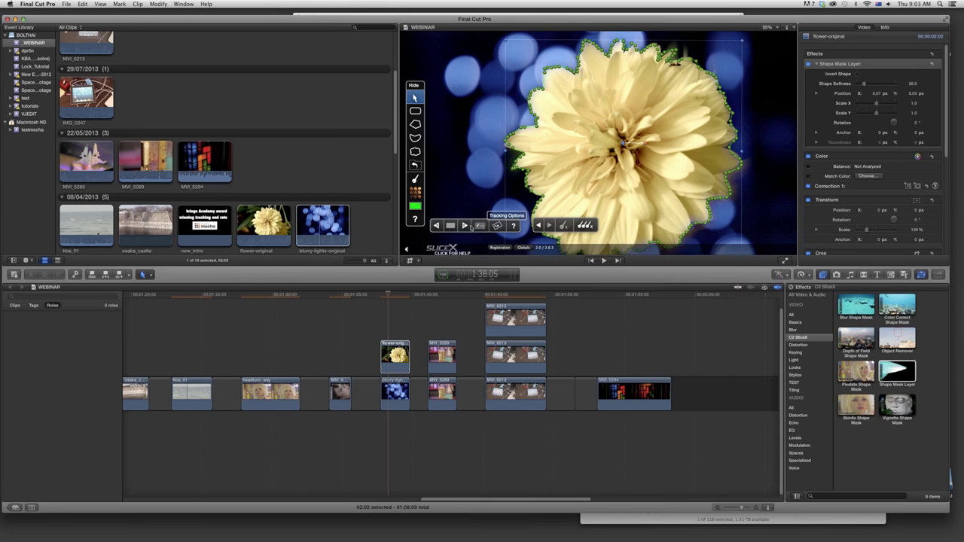
# - Look up the Mac's detailed hardware information, including its displays and system overview
pyautogui.click(10, 4)
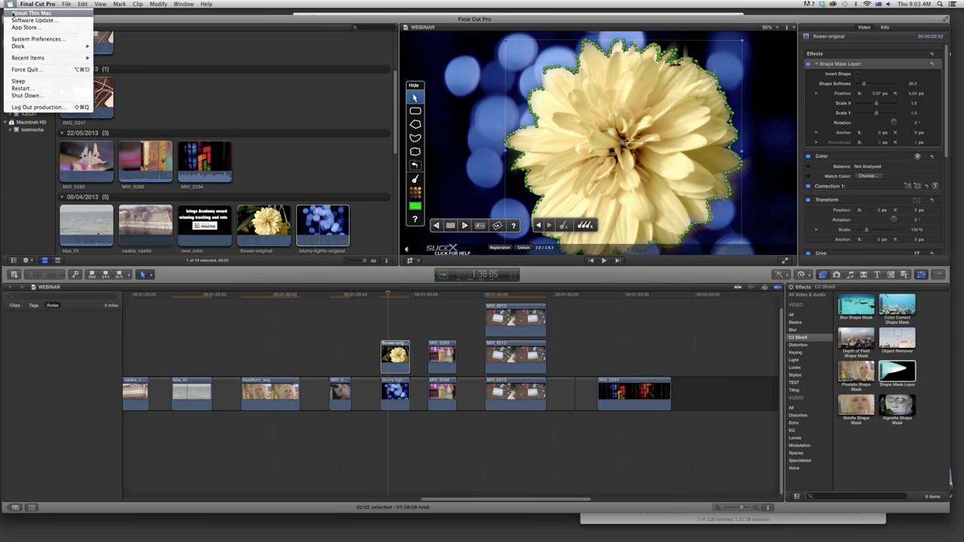
pyautogui.click(30, 14)
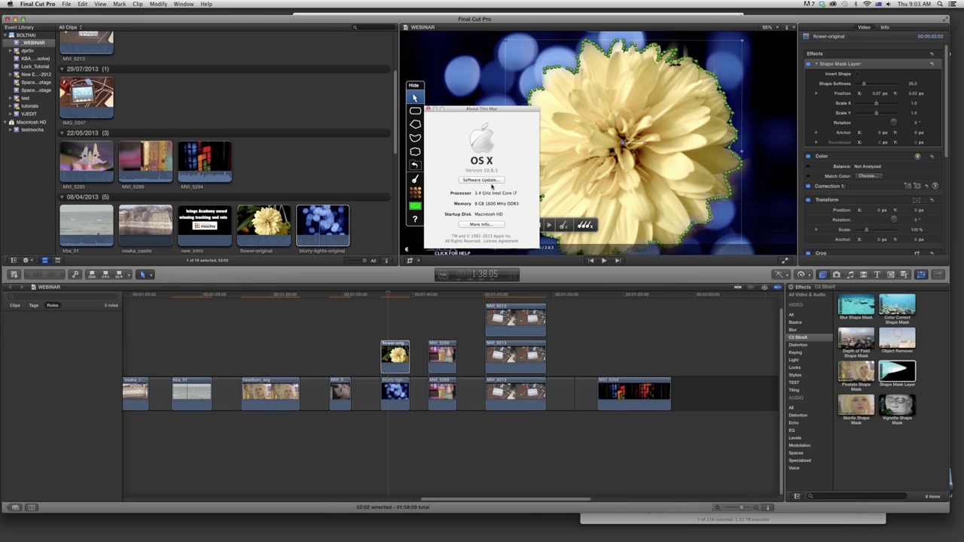
pyautogui.click(483, 224)
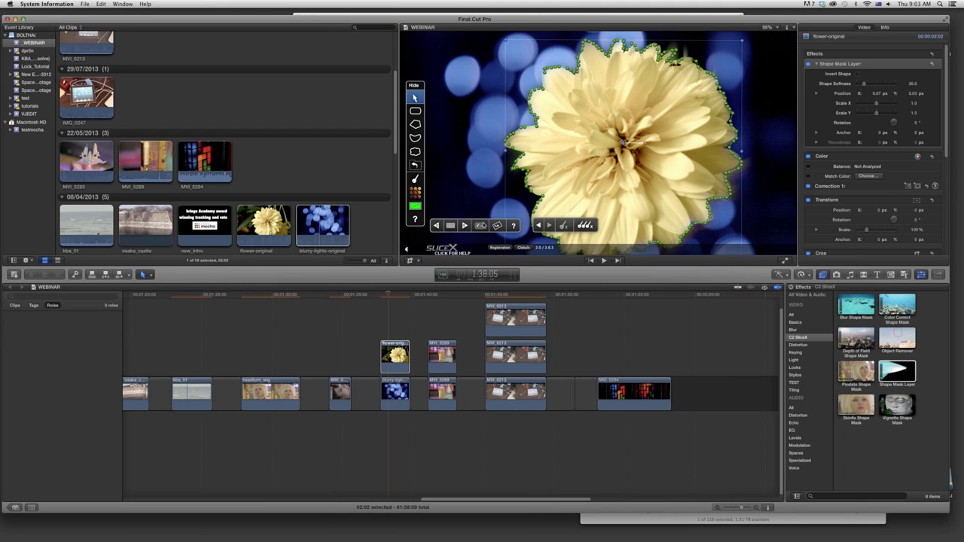
pyautogui.click(406, 102)
pyautogui.click(384, 103)
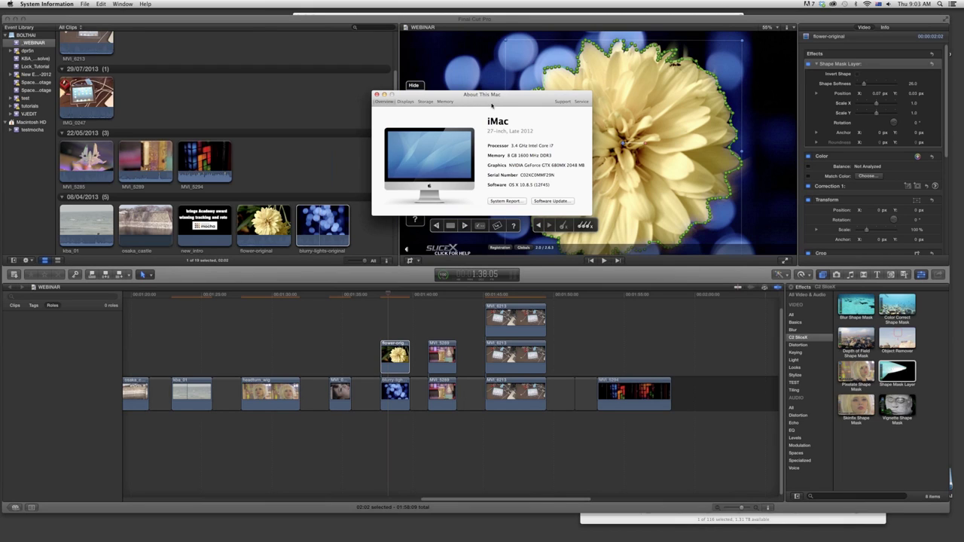
pyautogui.moveTo(492, 105); pyautogui.dragTo(488, 112)
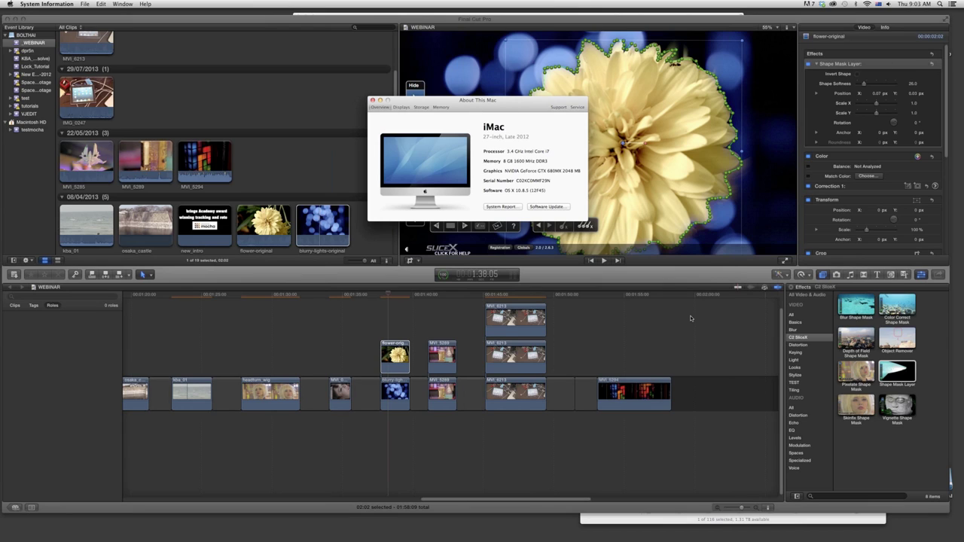
# - Switch to Safari to show the SliceX product page, reposition its window and bring GoToMeeting to the front
pyautogui.moveTo(293, 539)
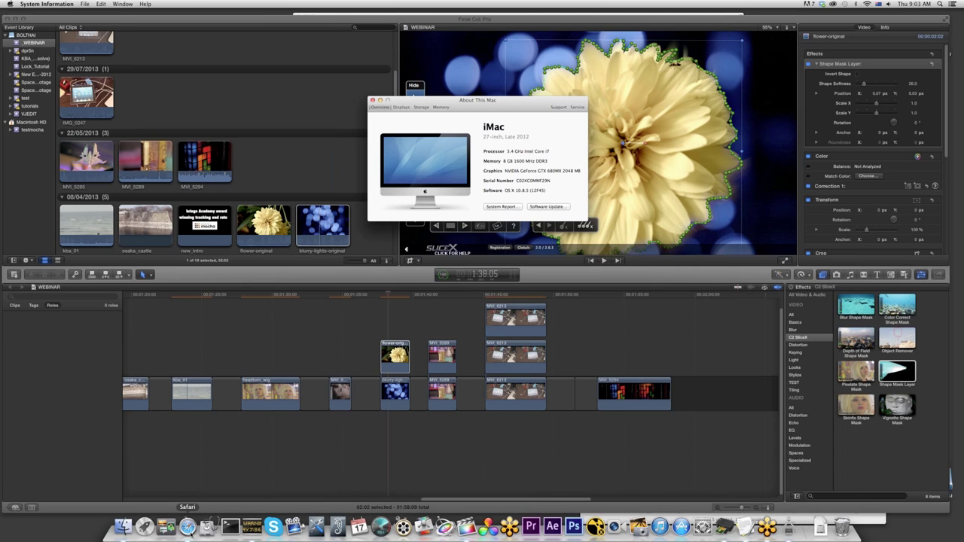
pyautogui.click(187, 526)
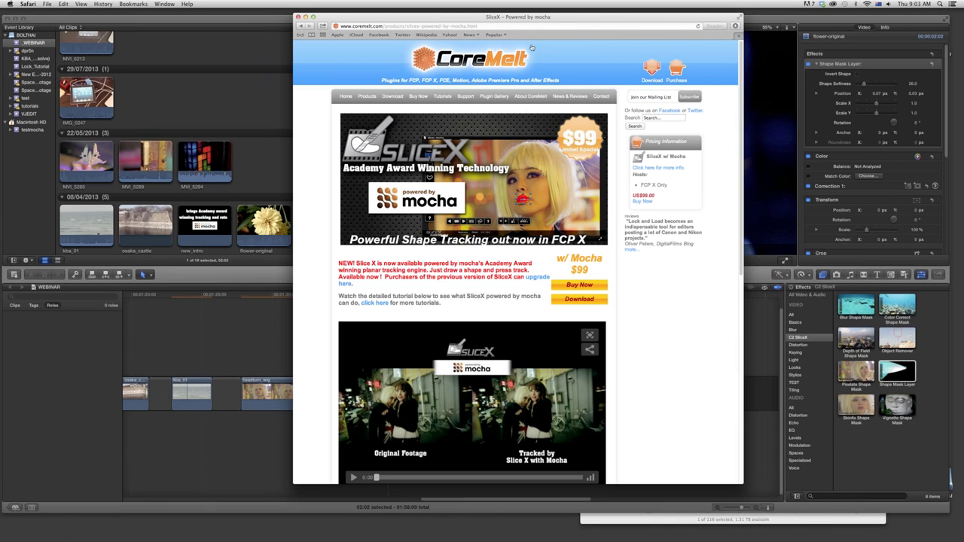
pyautogui.moveTo(525, 20); pyautogui.dragTo(479, 26)
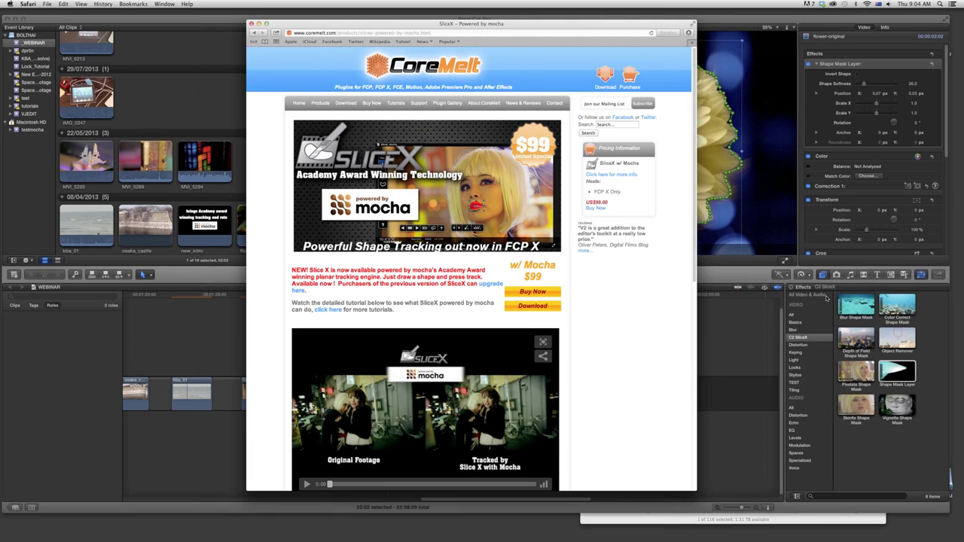
pyautogui.click(956, 58)
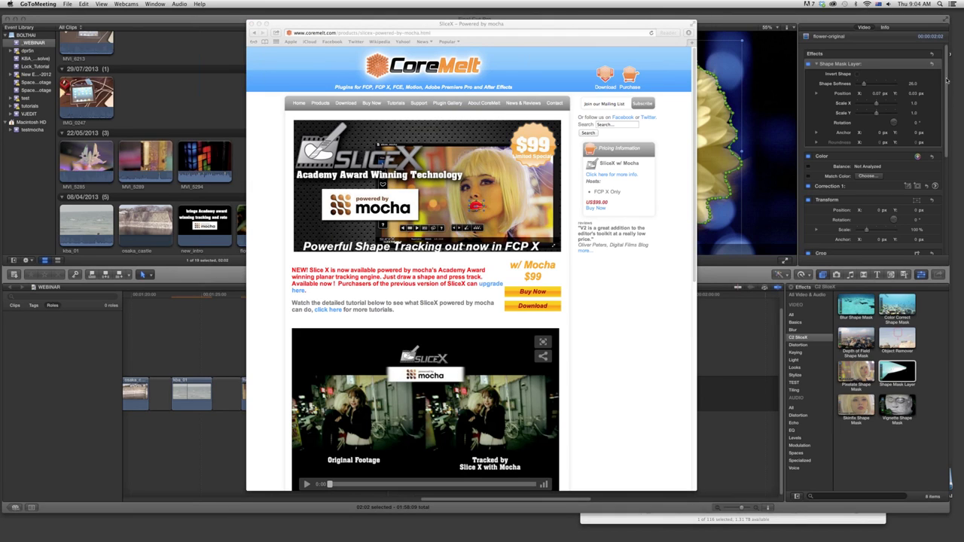